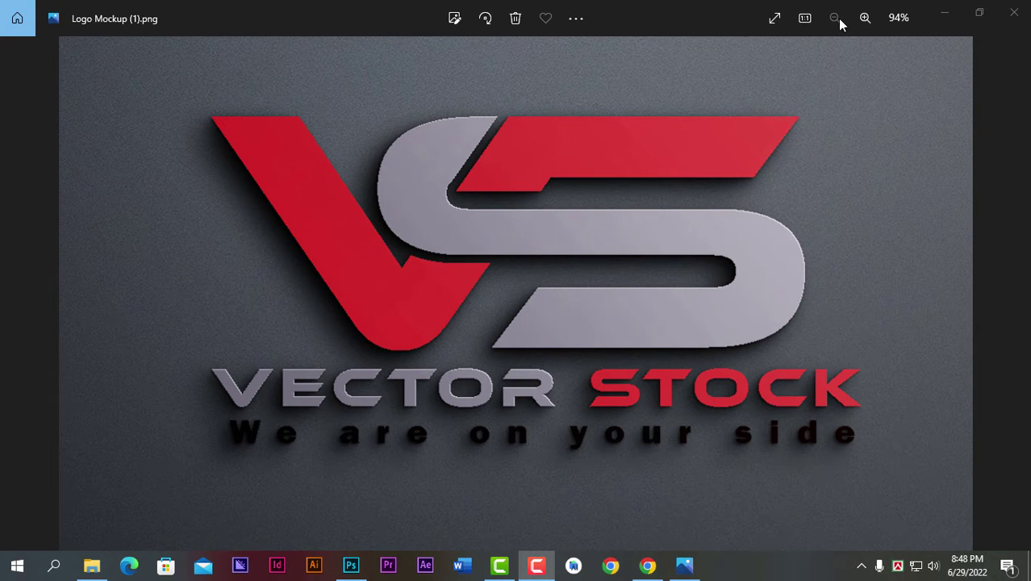
- Zoom in and back out on the 3D logo mockup to inspect it
{"action": "left_click", "coordinate": [865, 18]}
{"action": "left_click", "coordinate": [865, 18]}
{"action": "left_click", "coordinate": [865, 18]}
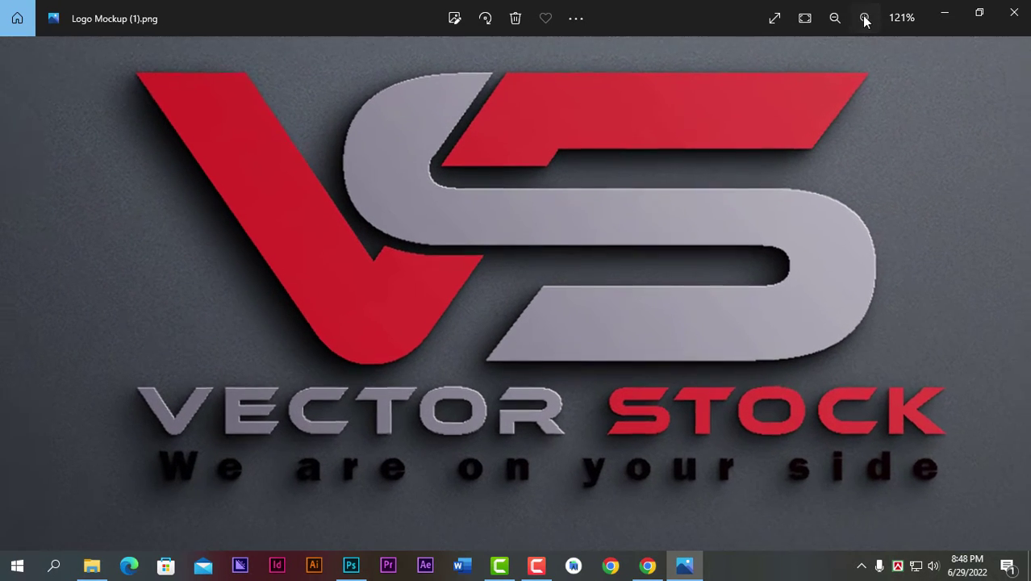
{"action": "left_click", "coordinate": [835, 18]}
{"action": "left_click", "coordinate": [835, 18]}
{"action": "left_click", "coordinate": [835, 18]}
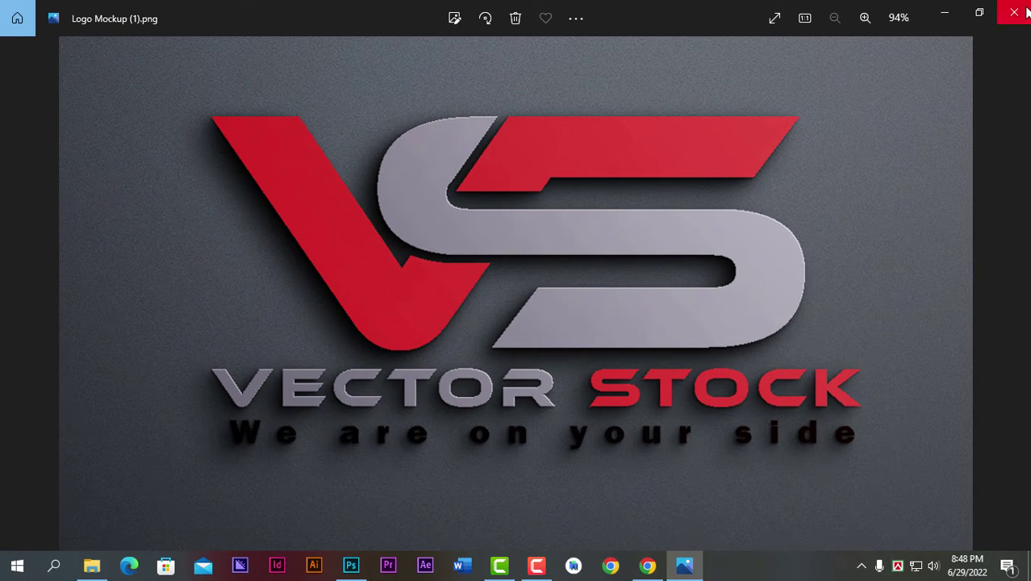
{"action": "left_click", "coordinate": [536, 564]}
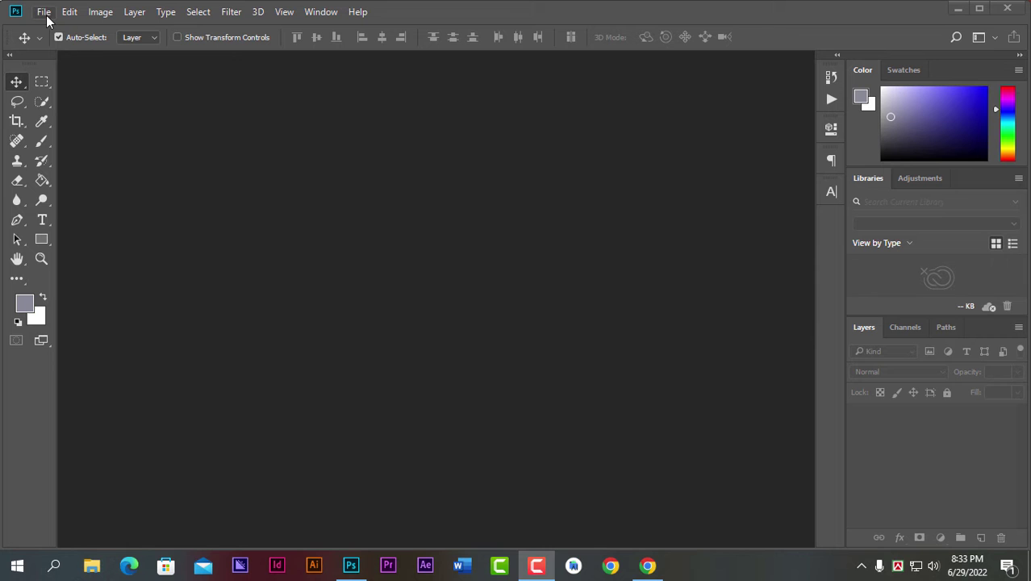
- Create a new blank 1280x720 document
{"action": "left_click", "coordinate": [45, 15]}
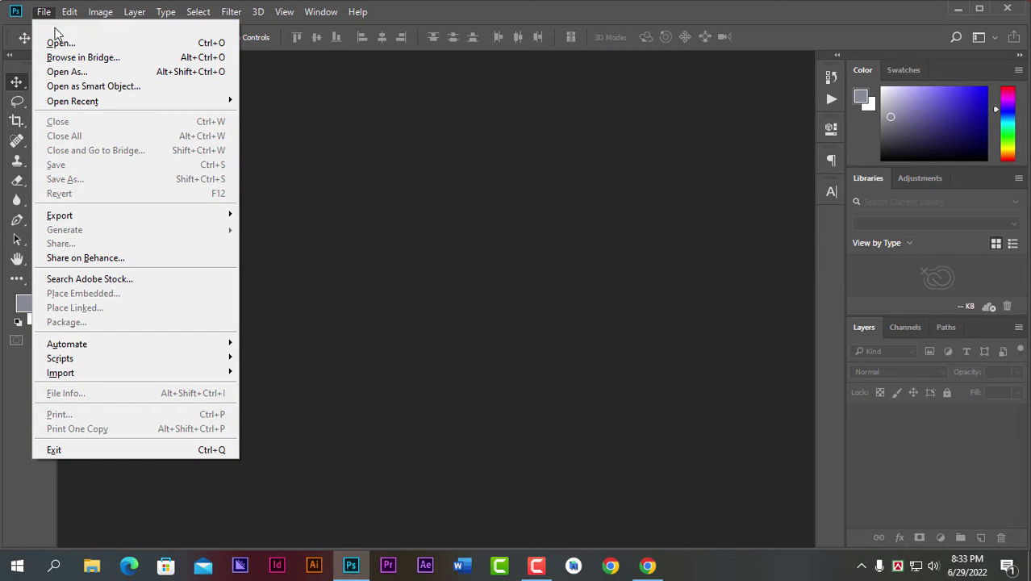
{"action": "left_click", "coordinate": [53, 28]}
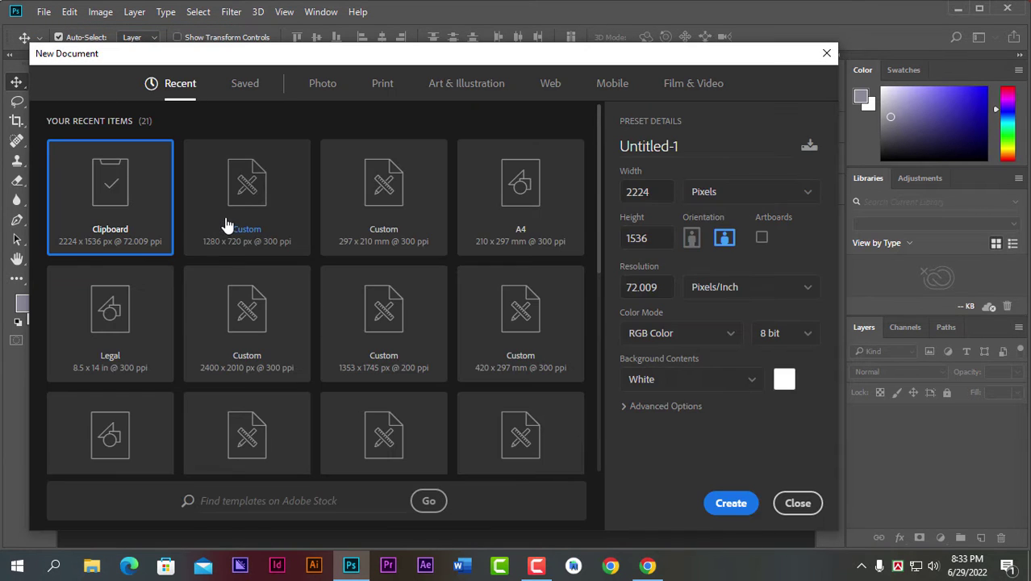
{"action": "double_click", "coordinate": [226, 217]}
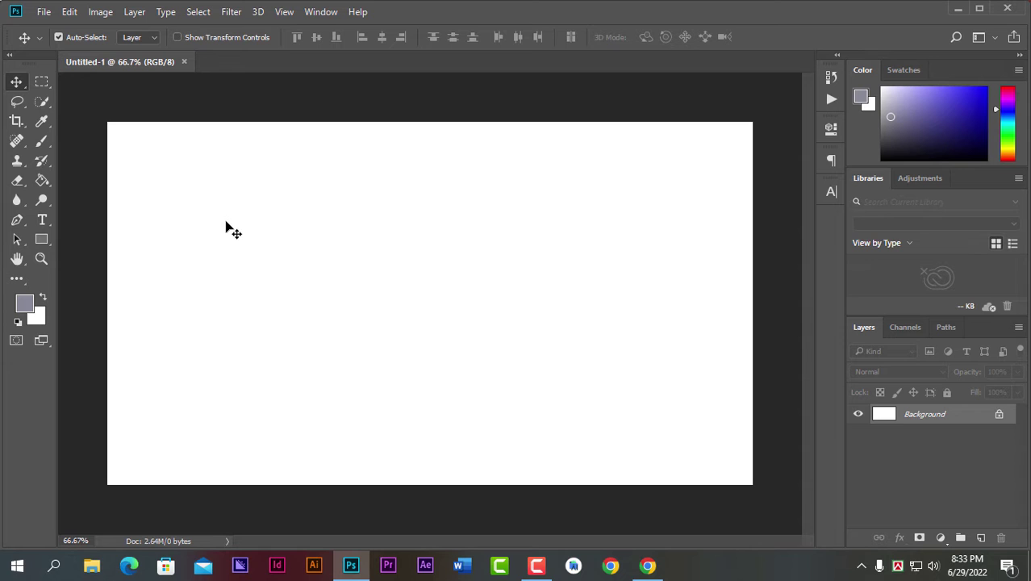
- Add a V text layer near the top-left in Ethnocentric at 100 pt
{"action": "left_click", "coordinate": [44, 219]}
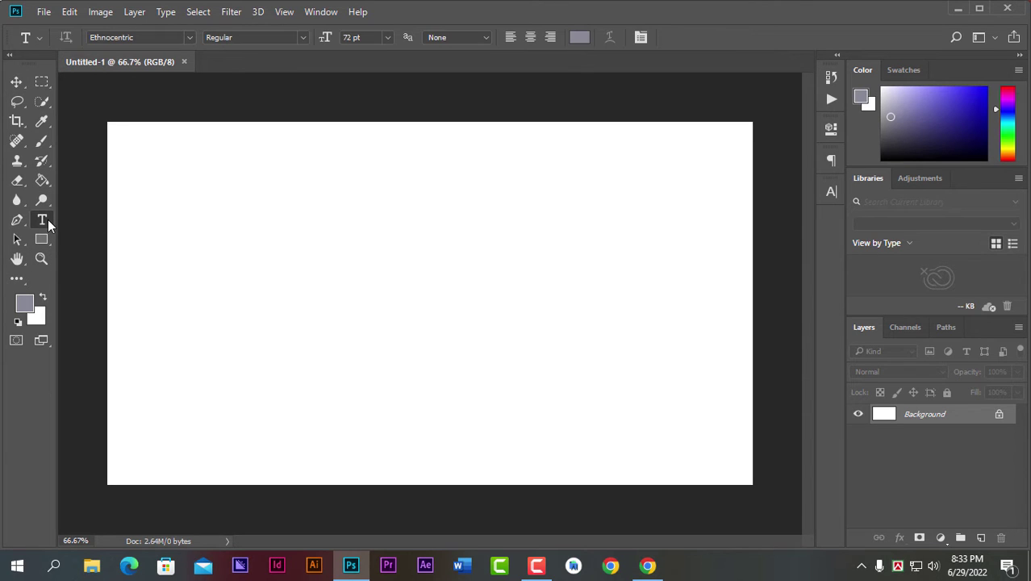
{"action": "left_click", "coordinate": [189, 38]}
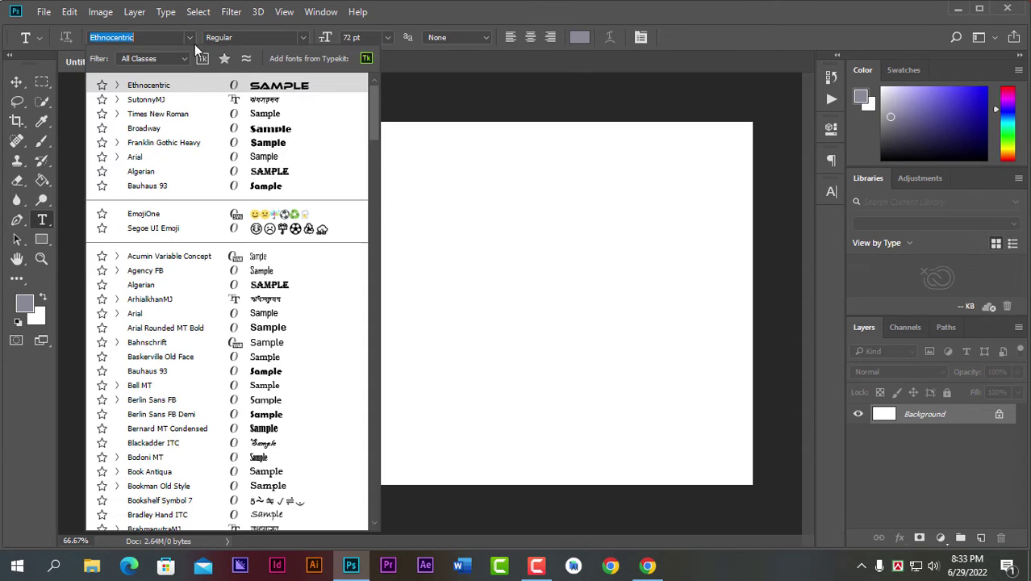
{"action": "left_click", "coordinate": [164, 86]}
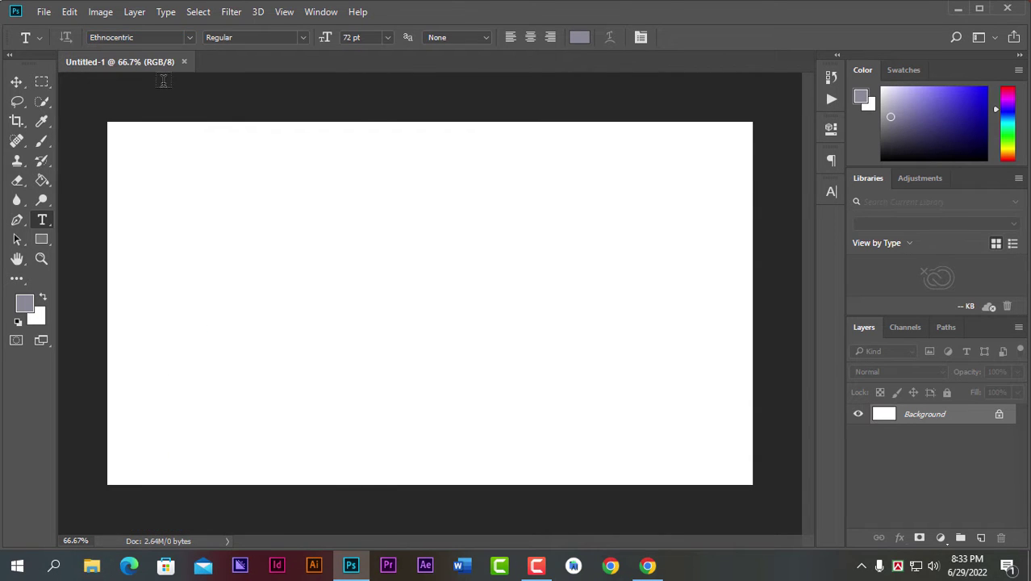
{"action": "left_click", "coordinate": [388, 38]}
{"action": "left_click", "coordinate": [378, 310]}
{"action": "left_click", "coordinate": [387, 39]}
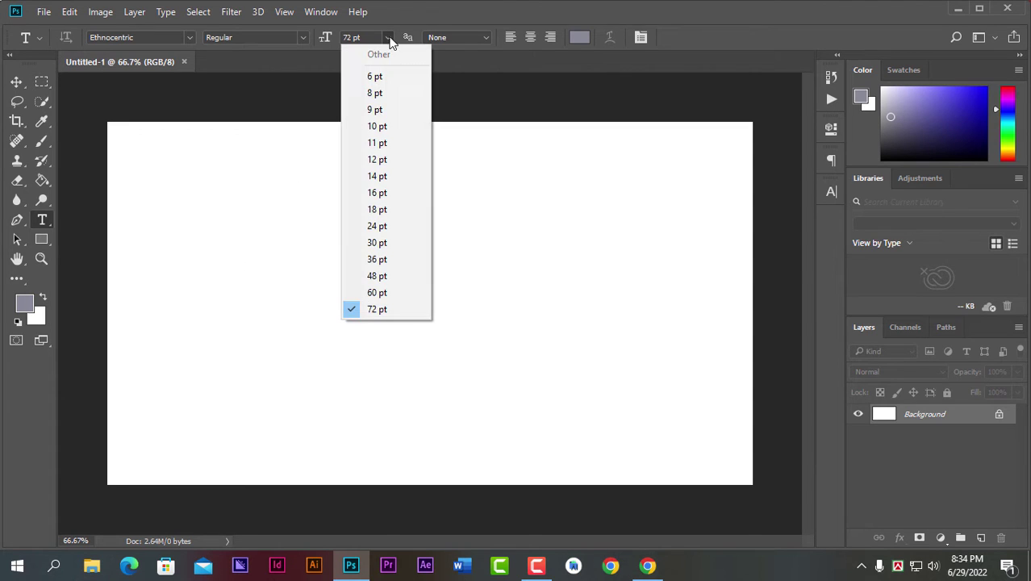
{"action": "left_click", "coordinate": [355, 39]}
{"action": "type", "text": "1"}
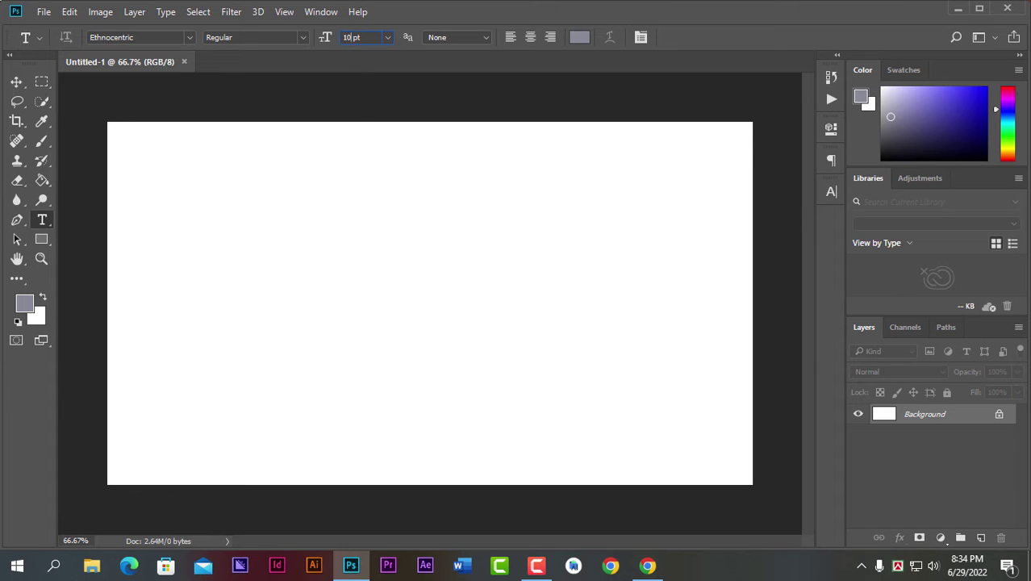
{"action": "type", "text": "0"}
{"action": "left_click", "coordinate": [200, 279]}
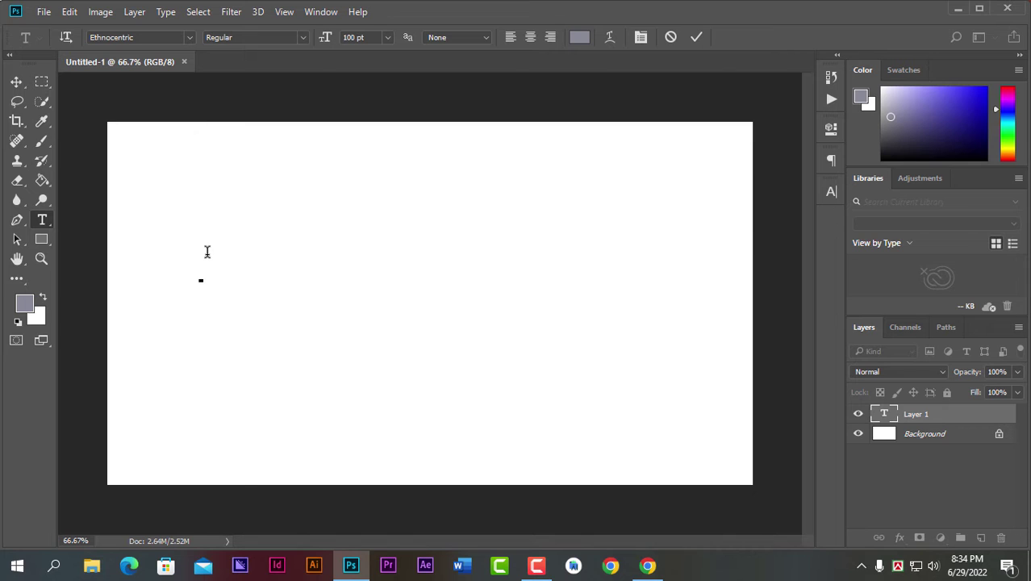
{"action": "type", "text": "V"}
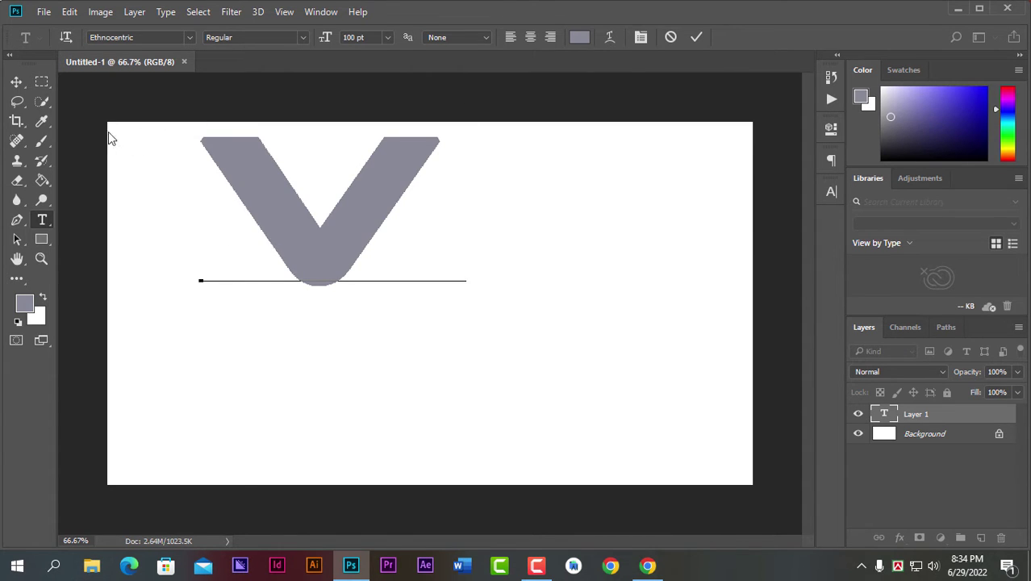
{"action": "left_click", "coordinate": [16, 81]}
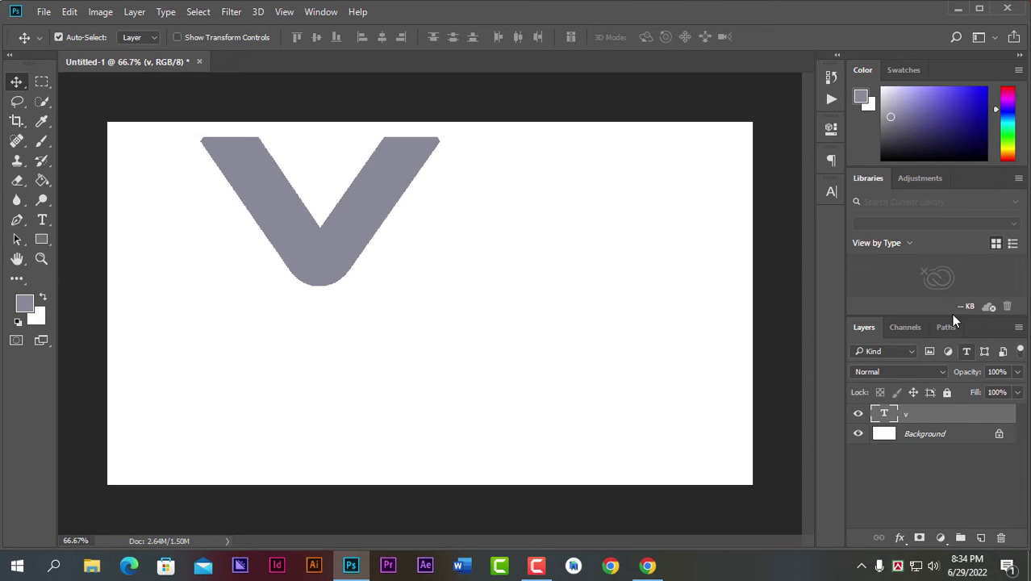
- Colour the V text bright red (fb0202)
{"action": "left_click", "coordinate": [833, 194]}
{"action": "left_click", "coordinate": [788, 287]}
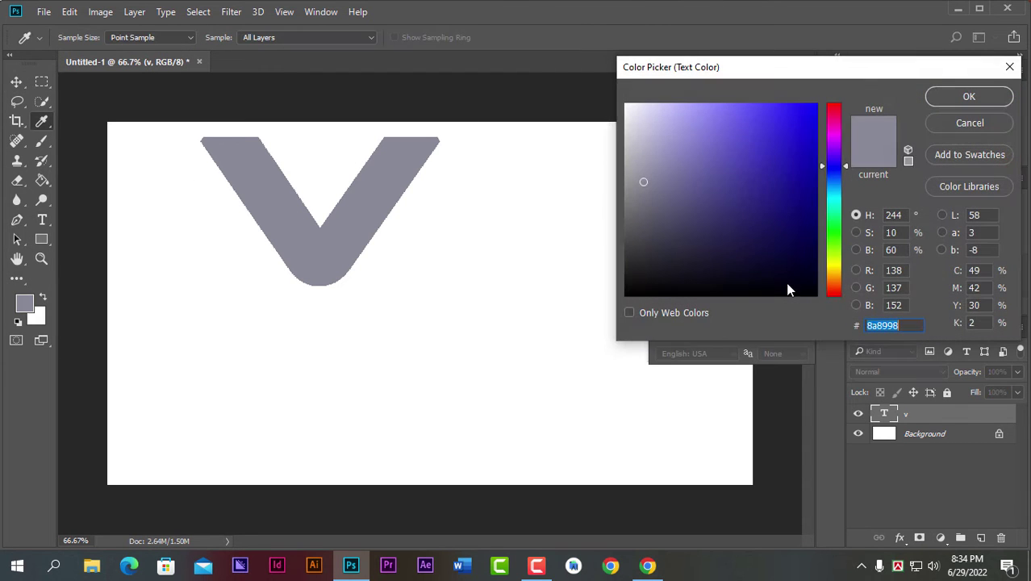
{"action": "left_click", "coordinate": [833, 107]}
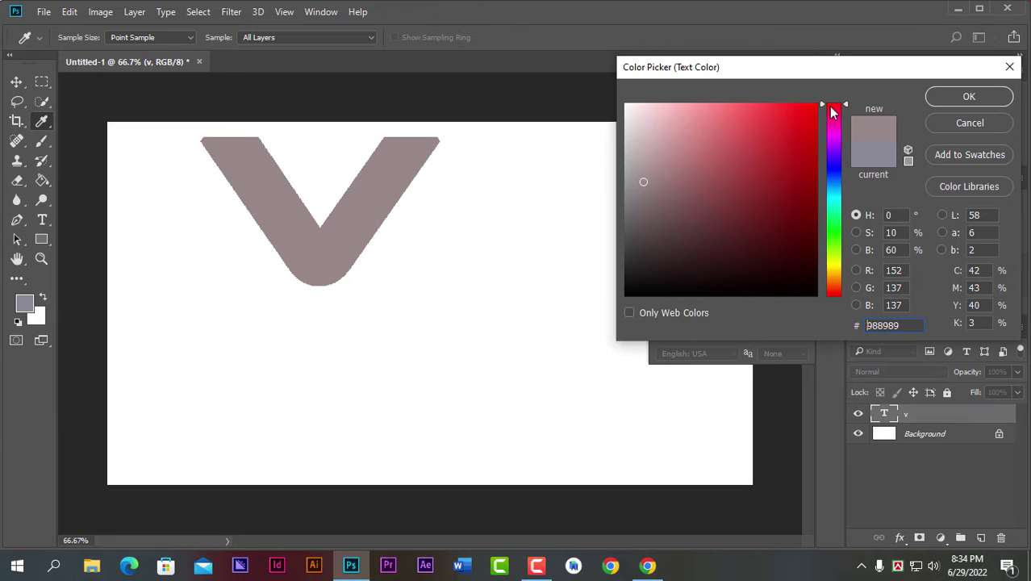
{"action": "left_click", "coordinate": [815, 107]}
{"action": "left_click", "coordinate": [930, 97]}
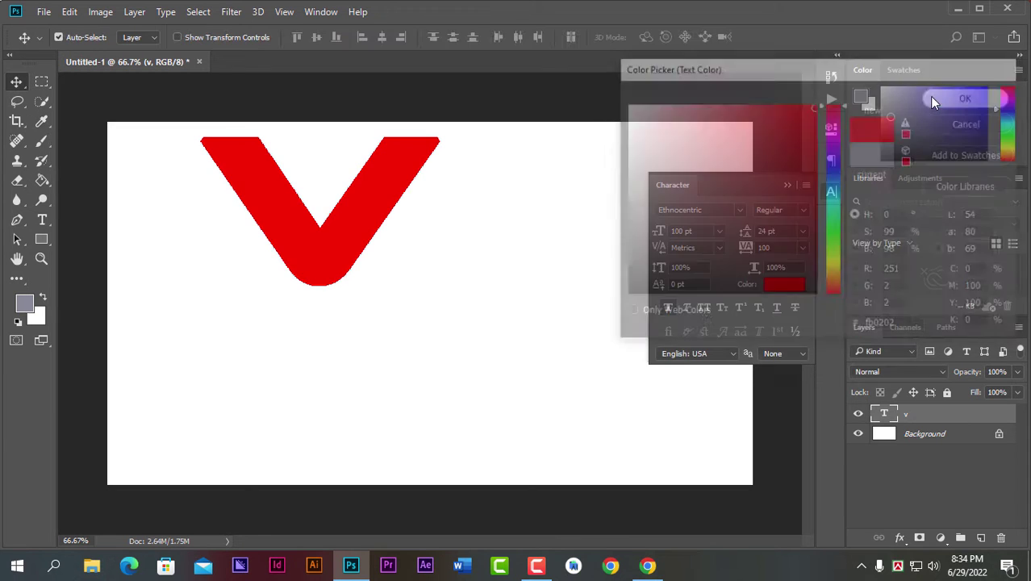
{"action": "left_click", "coordinate": [788, 185]}
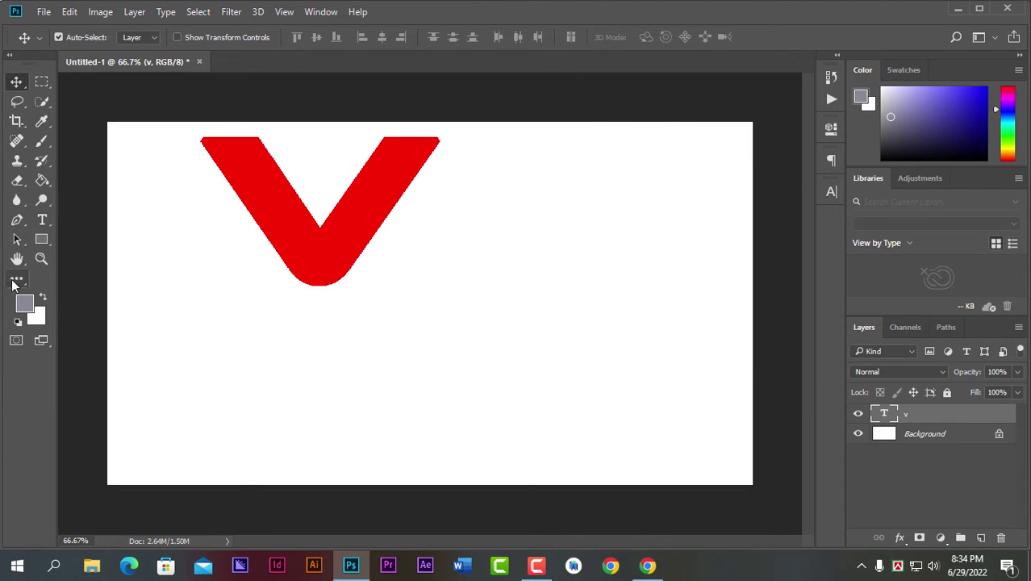
- Add an S text layer below the V
{"action": "left_click", "coordinate": [42, 220]}
{"action": "left_click", "coordinate": [302, 377]}
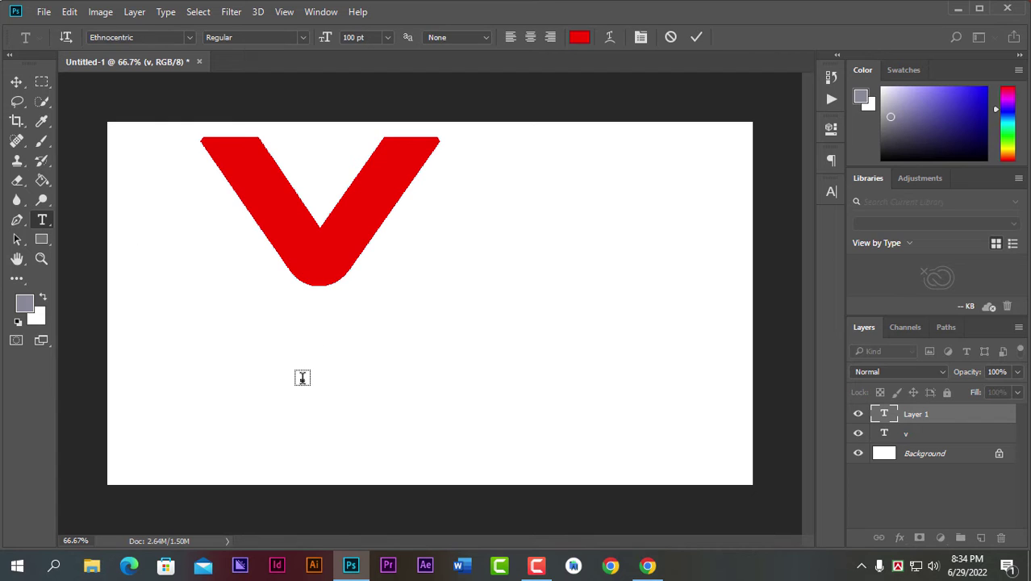
{"action": "type", "text": "s"}
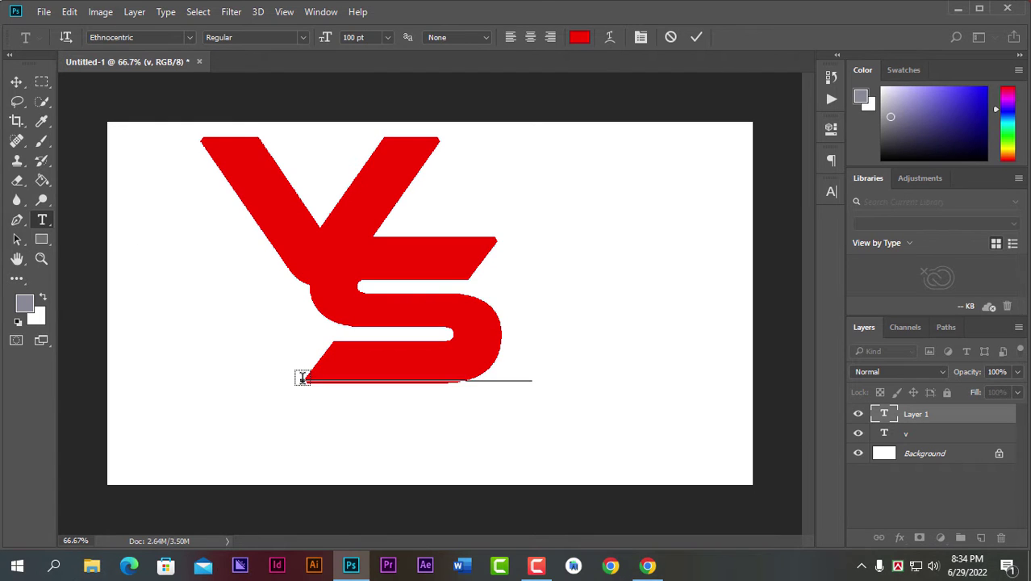
{"action": "left_click", "coordinate": [16, 82]}
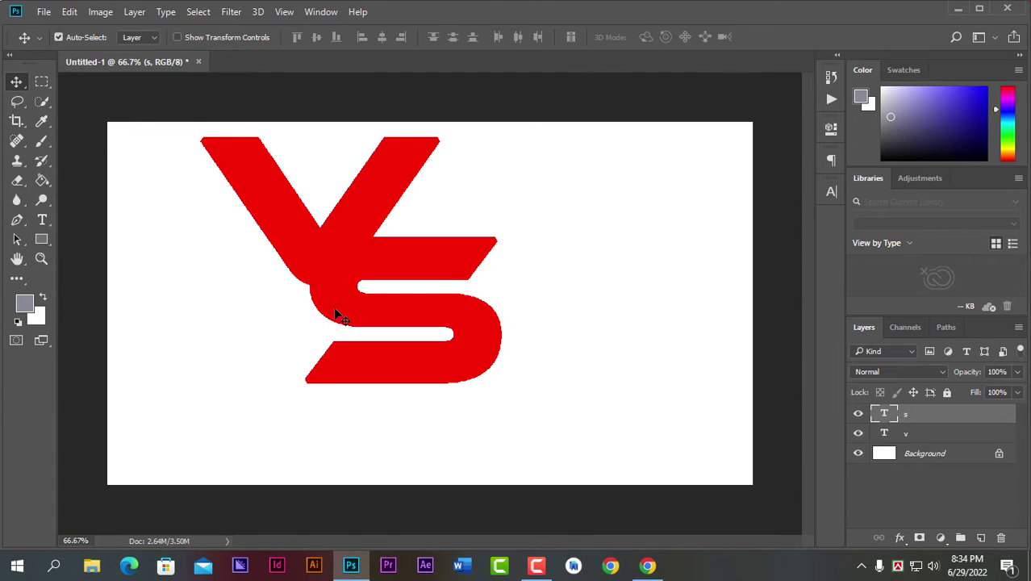
- Colour the S a muted grey-purple (868193)
{"action": "left_click", "coordinate": [836, 191]}
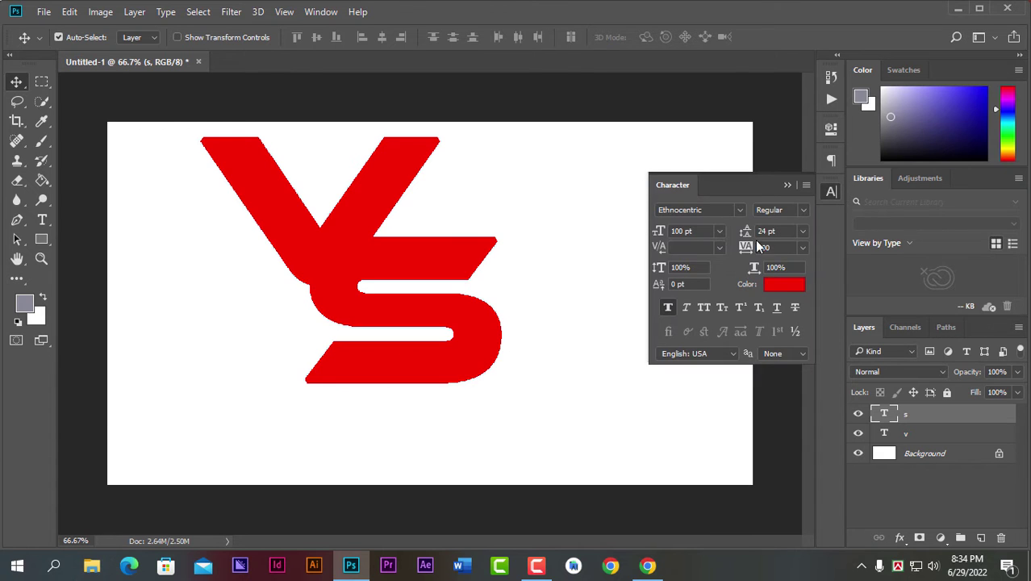
{"action": "left_click", "coordinate": [804, 287]}
{"action": "left_click", "coordinate": [835, 160]}
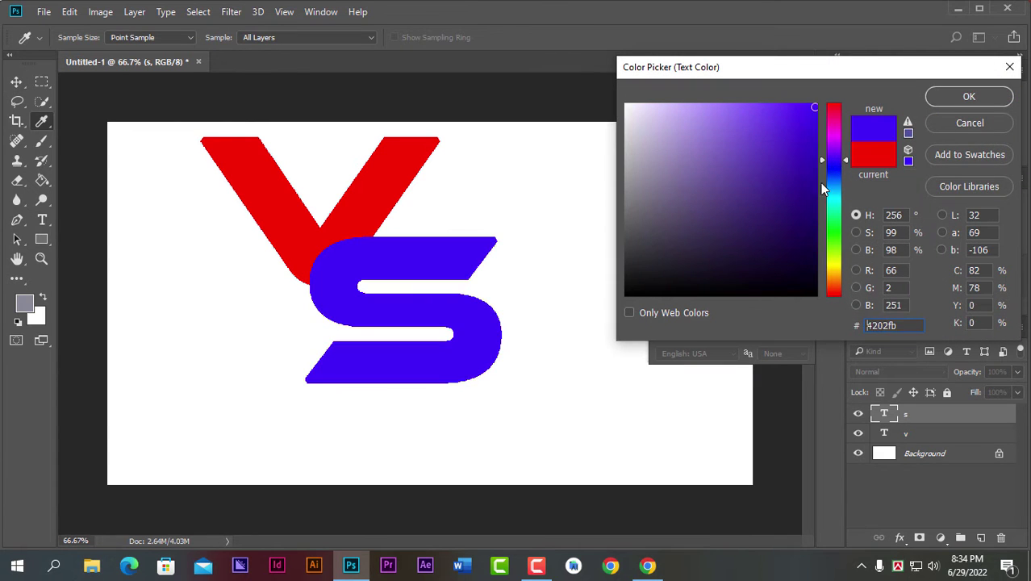
{"action": "left_click", "coordinate": [658, 196]}
{"action": "left_click_drag", "start_coordinate": [655, 193], "coordinate": [648, 185]}
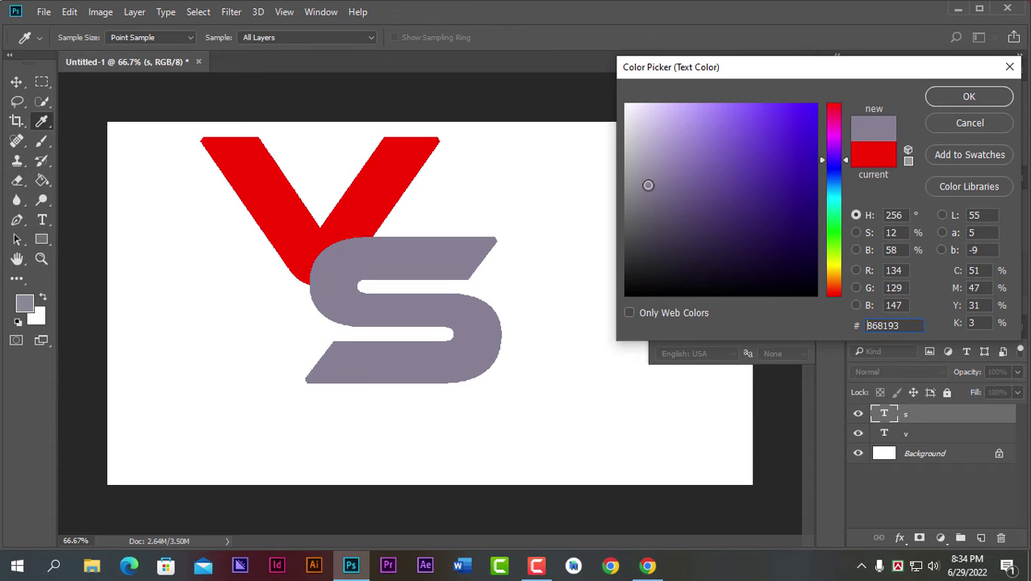
{"action": "left_click", "coordinate": [949, 102]}
{"action": "left_click", "coordinate": [792, 188]}
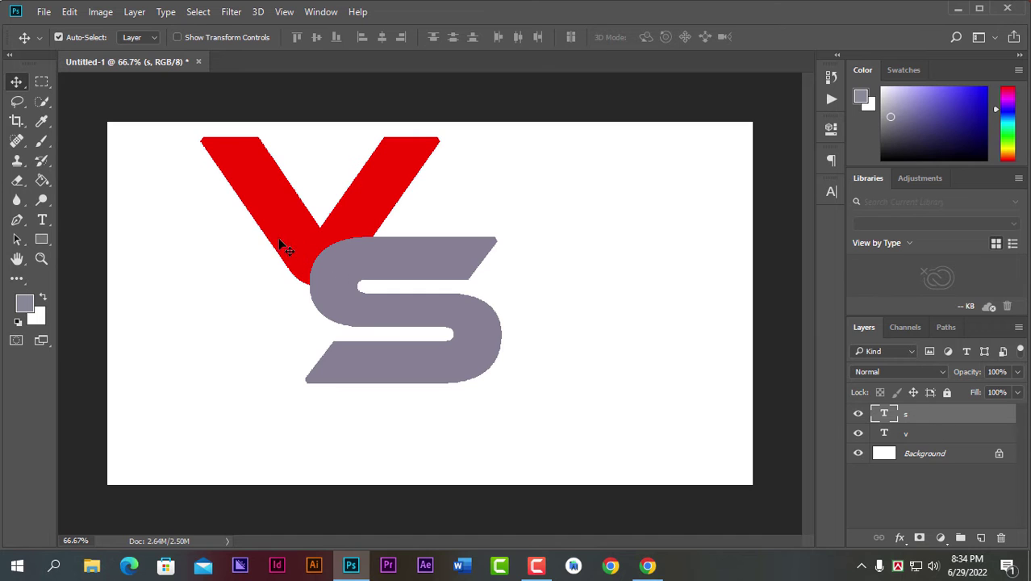
- Move the V down-left and slide the S left over the V's right arm
{"action": "left_click_drag", "start_coordinate": [282, 246], "coordinate": [247, 297]}
{"action": "mouse_move", "coordinate": [333, 288]}
{"action": "left_mouse_down"}
{"action": "mouse_move", "coordinate": [315, 242]}
{"action": "mouse_move", "coordinate": [294, 230]}
{"action": "left_mouse_up"}
{"action": "mouse_move", "coordinate": [305, 264]}
{"action": "left_mouse_down"}
{"action": "mouse_move", "coordinate": [459, 319]}
{"action": "mouse_move", "coordinate": [524, 320]}
{"action": "left_mouse_up"}
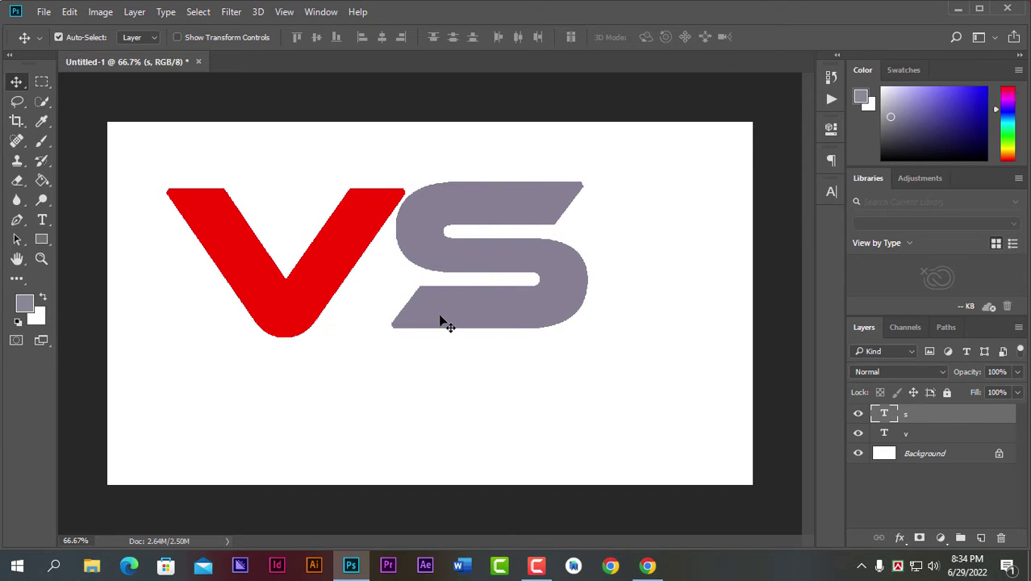
{"action": "left_click_drag", "start_coordinate": [443, 254], "coordinate": [316, 254]}
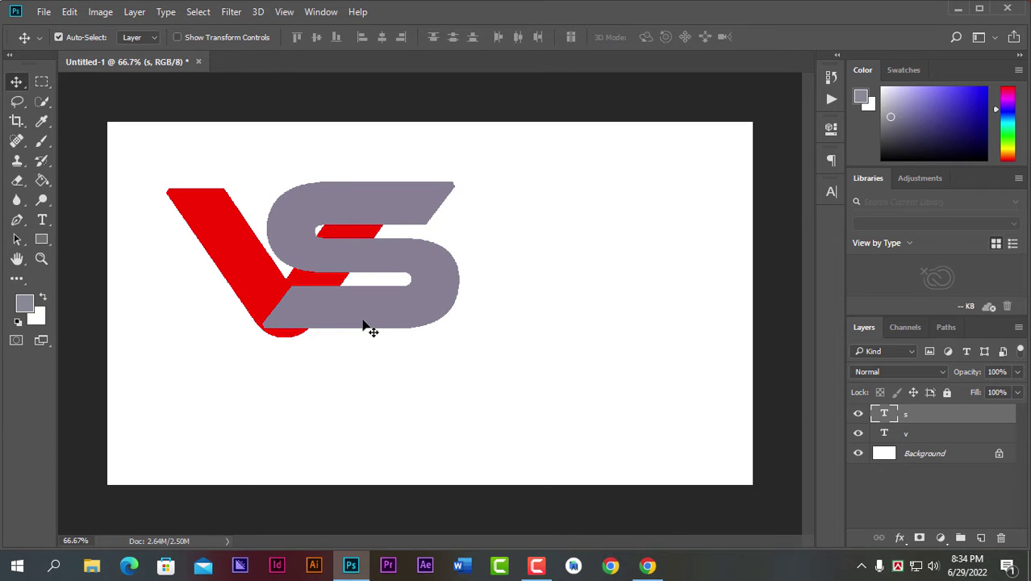
{"action": "left_click_drag", "start_coordinate": [367, 327], "coordinate": [365, 322]}
{"action": "left_click_drag", "start_coordinate": [365, 322], "coordinate": [365, 323]}
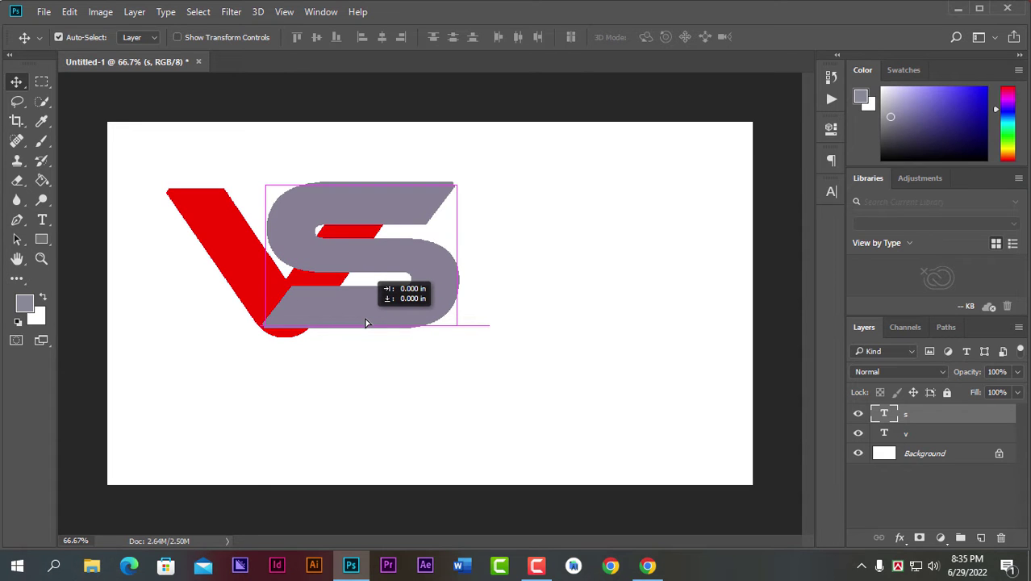
{"action": "left_click_drag", "start_coordinate": [365, 322], "coordinate": [365, 322]}
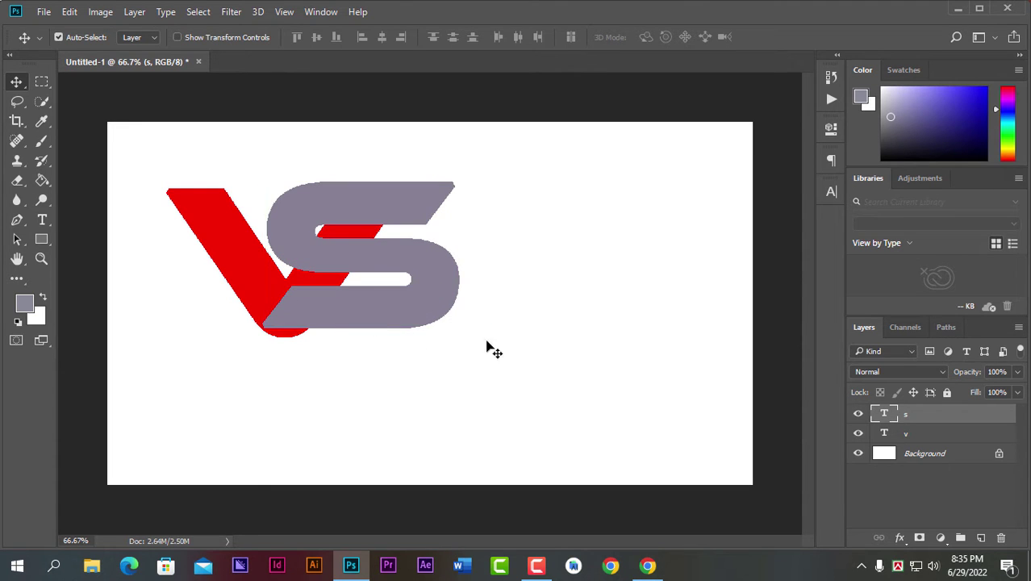
- Turn off faux bold on the S layer
{"action": "left_click", "coordinate": [830, 194]}
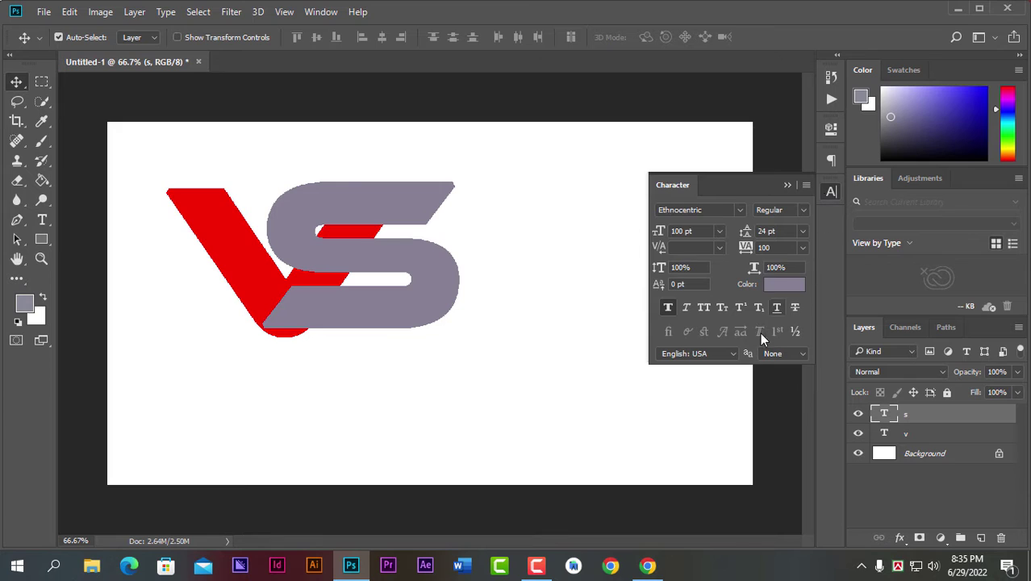
{"action": "left_click", "coordinate": [668, 309]}
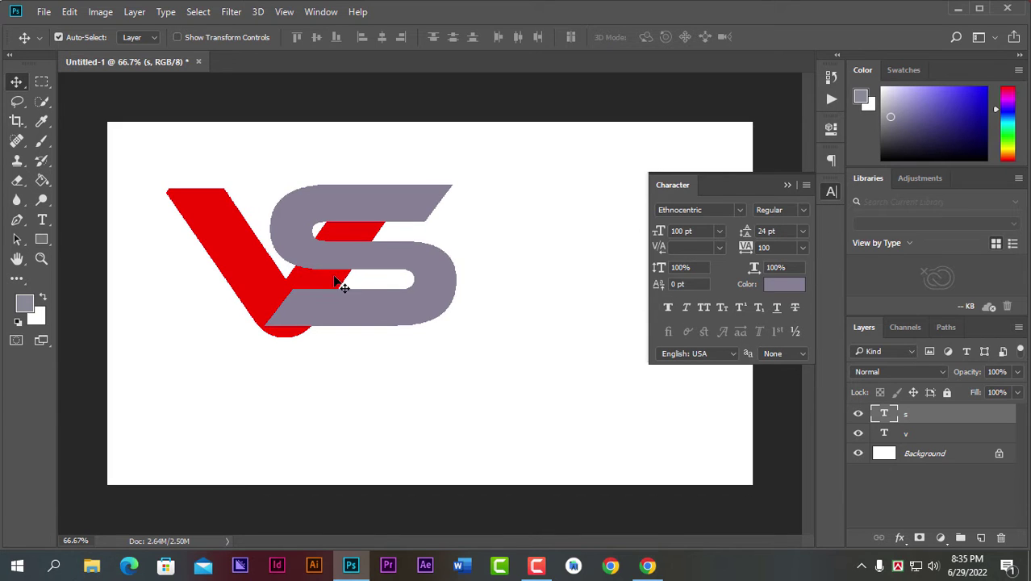
{"action": "left_click", "coordinate": [670, 307]}
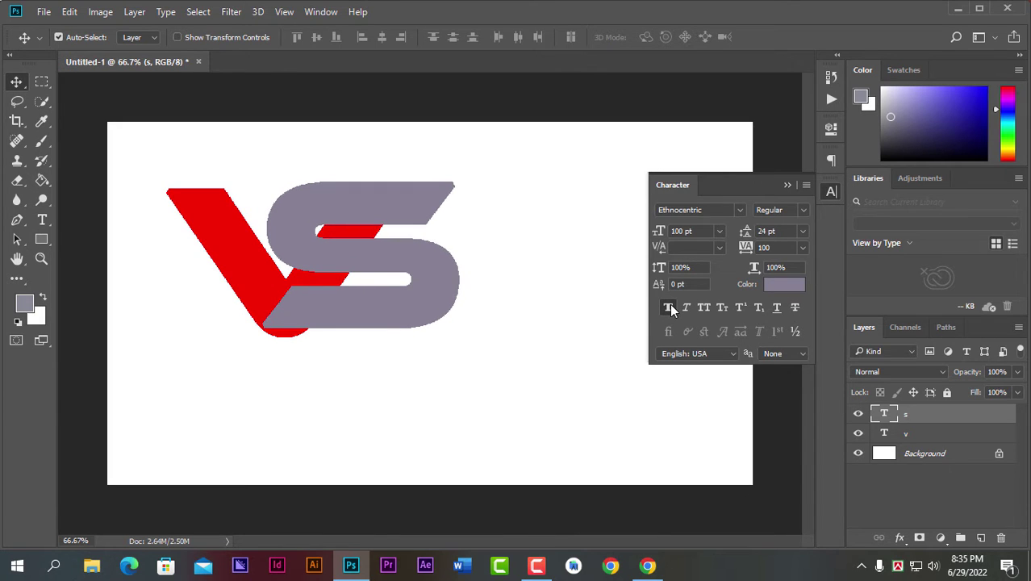
{"action": "left_click", "coordinate": [670, 309]}
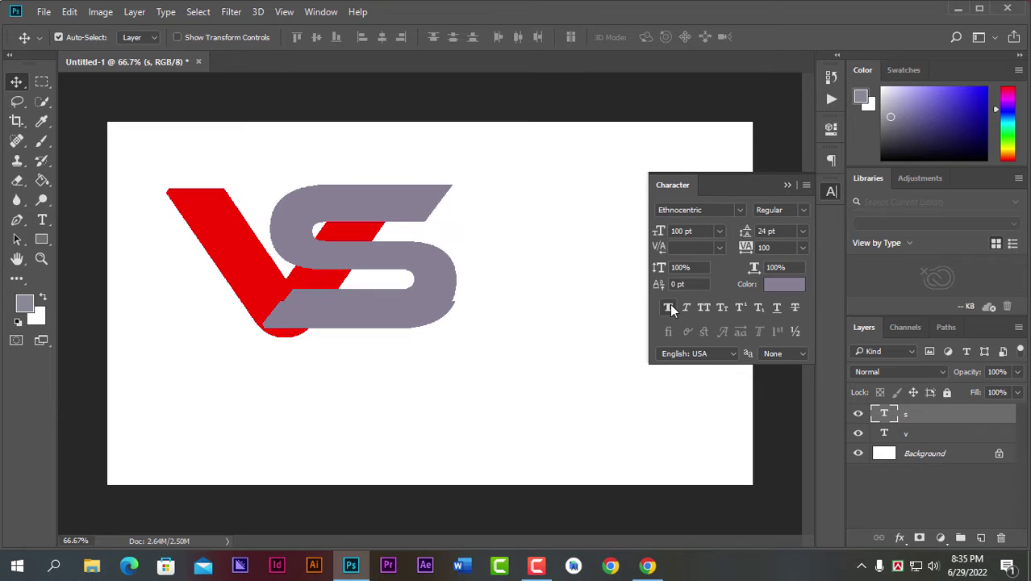
{"action": "left_click", "coordinate": [788, 185]}
- Turn off faux bold on the V layer and shift the S about 7 px right
{"action": "left_click", "coordinate": [907, 436]}
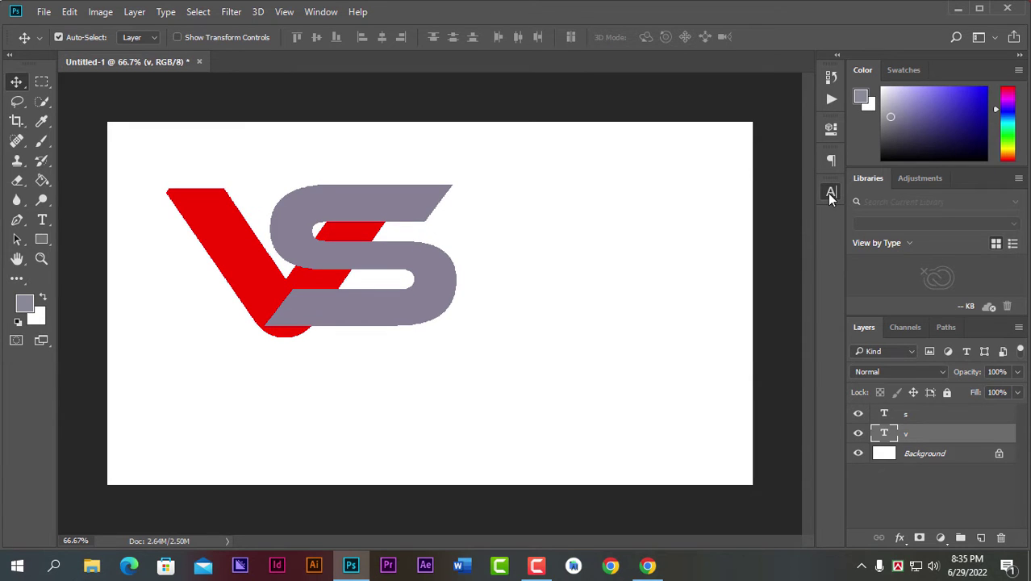
{"action": "left_click", "coordinate": [831, 194]}
{"action": "left_click", "coordinate": [670, 309]}
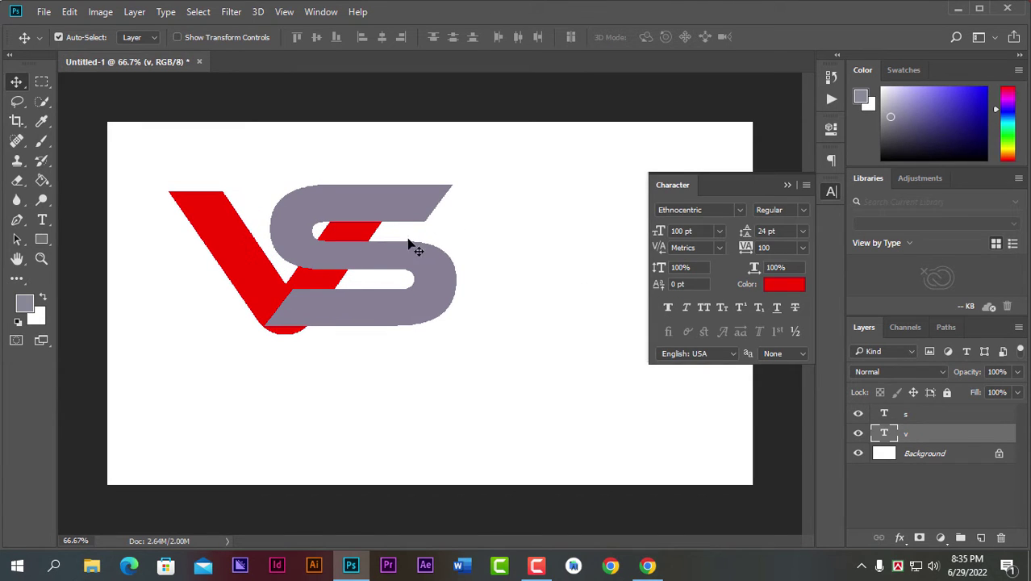
{"action": "left_click_drag", "start_coordinate": [387, 256], "coordinate": [382, 255]}
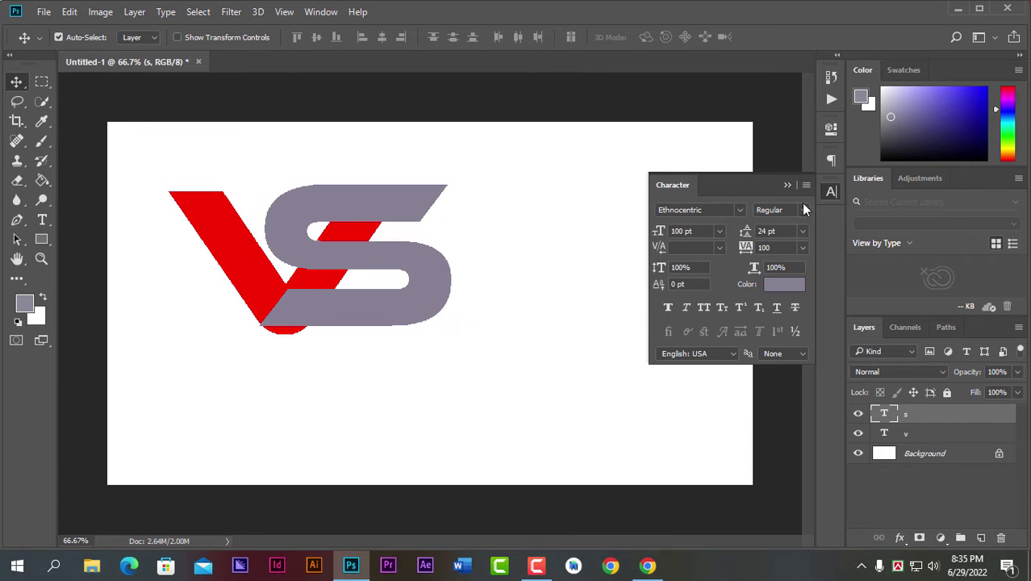
{"action": "left_click", "coordinate": [788, 185]}
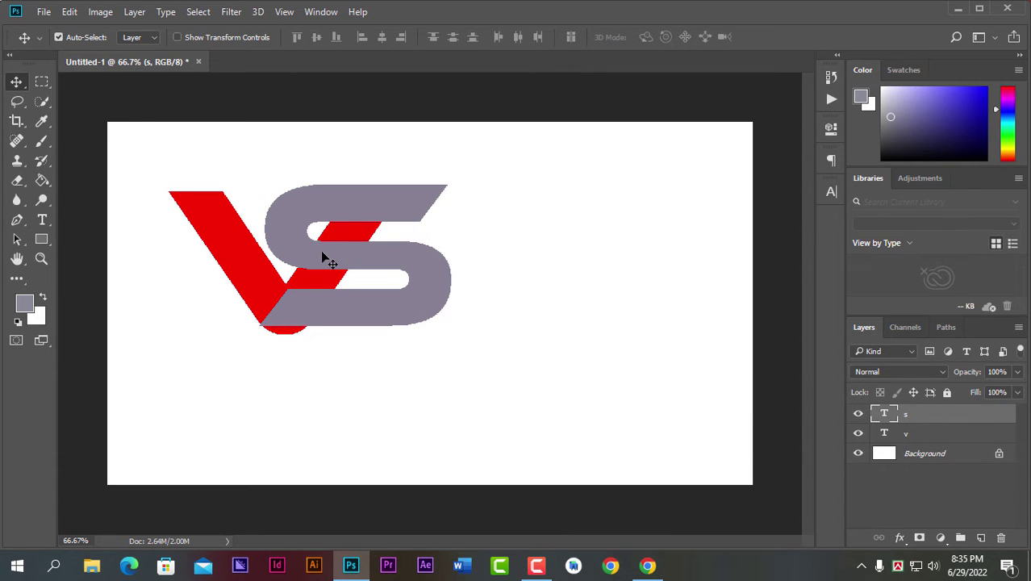
{"action": "left_click_drag", "start_coordinate": [323, 255], "coordinate": [329, 255]}
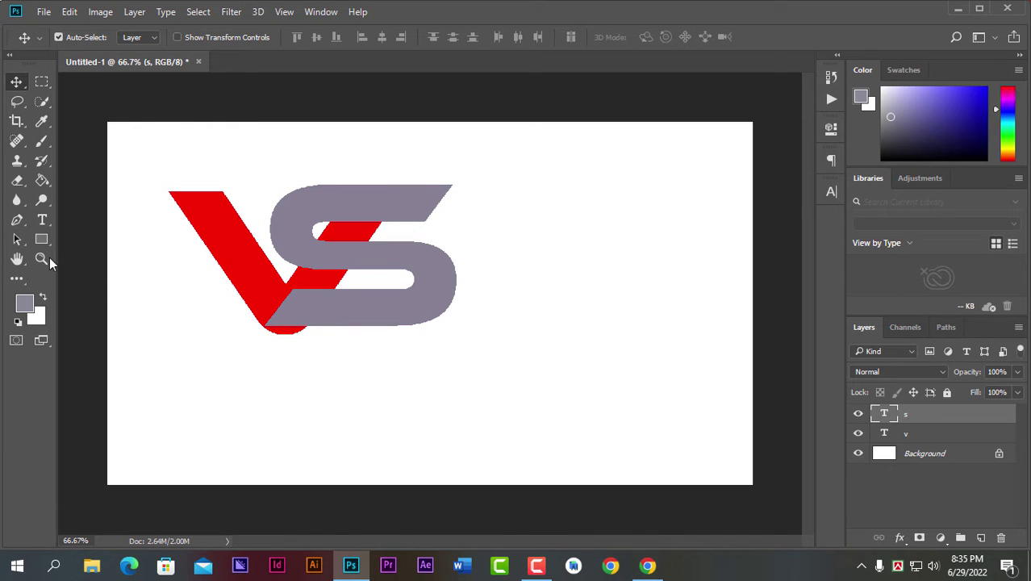
{"action": "left_click", "coordinate": [41, 258]}
- Zoom to 100% and rasterize the s and v type layers
{"action": "left_click", "coordinate": [384, 303]}
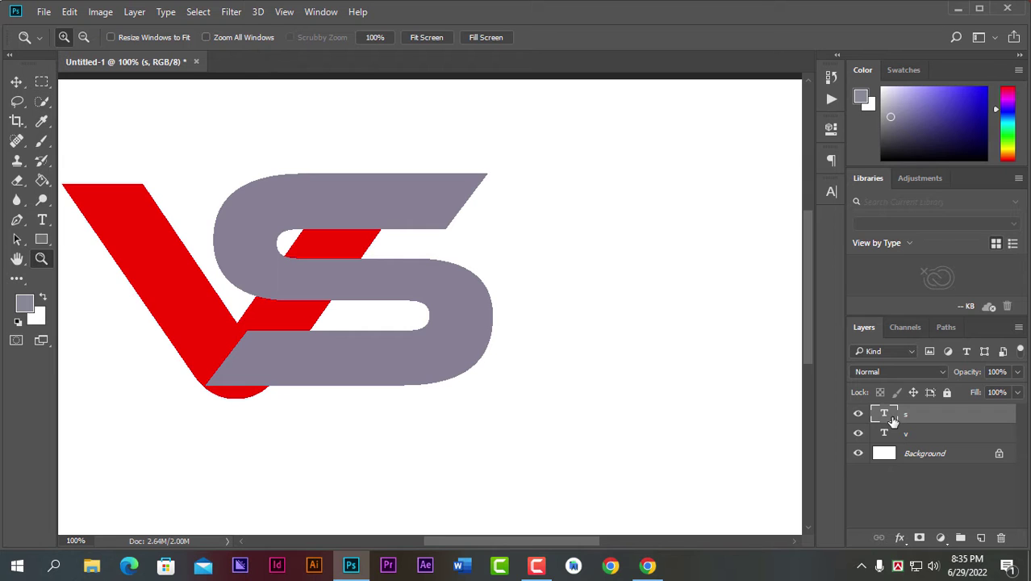
{"action": "right_click", "coordinate": [897, 418]}
{"action": "left_click", "coordinate": [645, 310]}
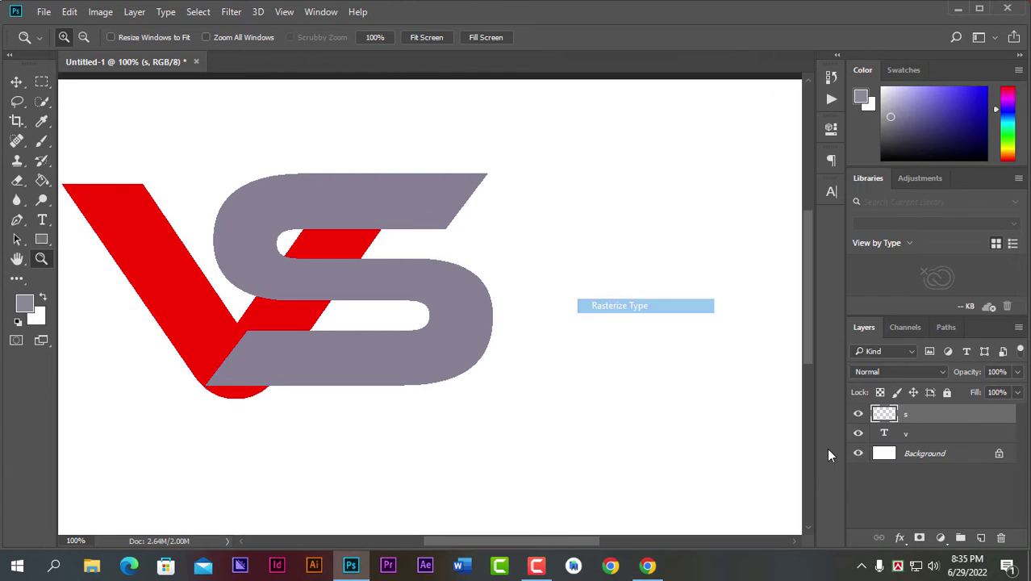
{"action": "right_click", "coordinate": [914, 438]}
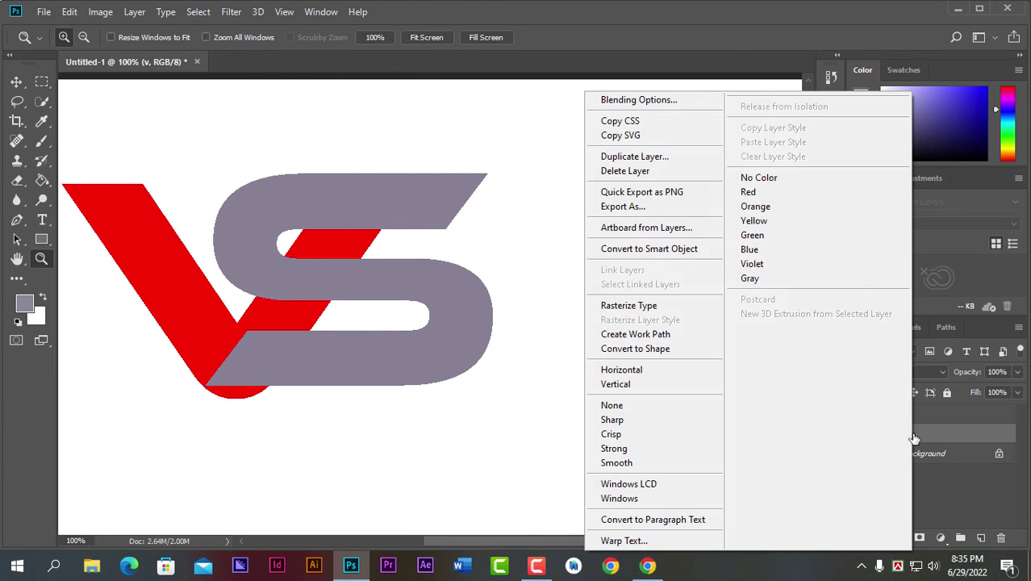
{"action": "left_click", "coordinate": [607, 305]}
{"action": "left_click", "coordinate": [42, 81]}
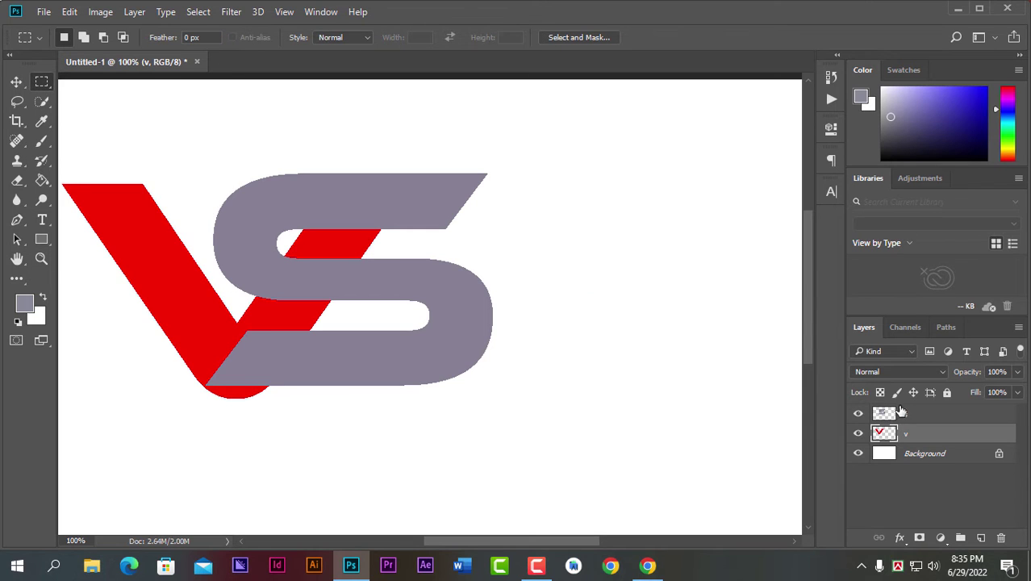
- On the s layer, marquee-select the S's upper-left curve and nudge the selection into place
{"action": "left_click", "coordinate": [907, 414]}
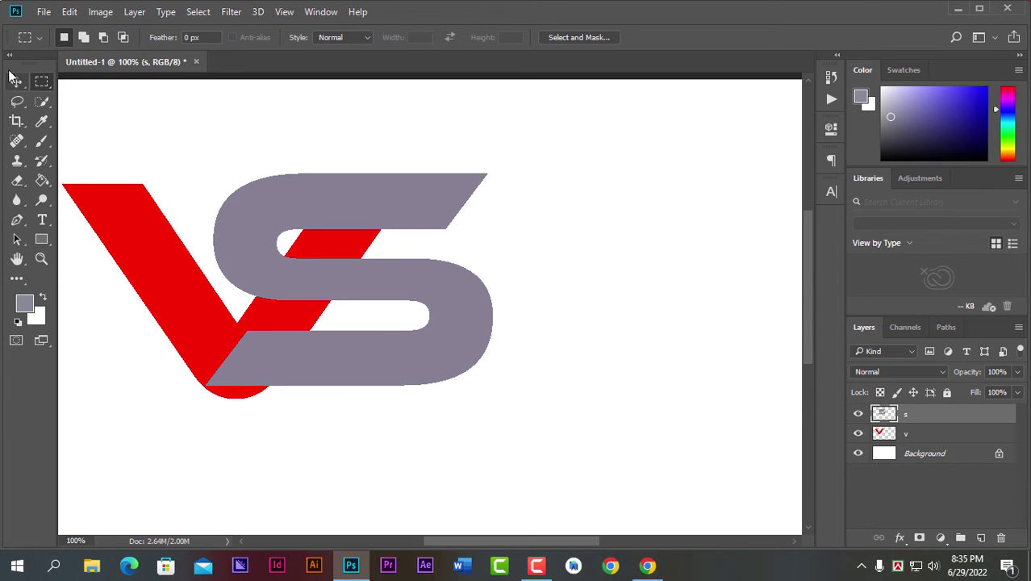
{"action": "left_click_drag", "start_coordinate": [204, 176], "coordinate": [348, 305]}
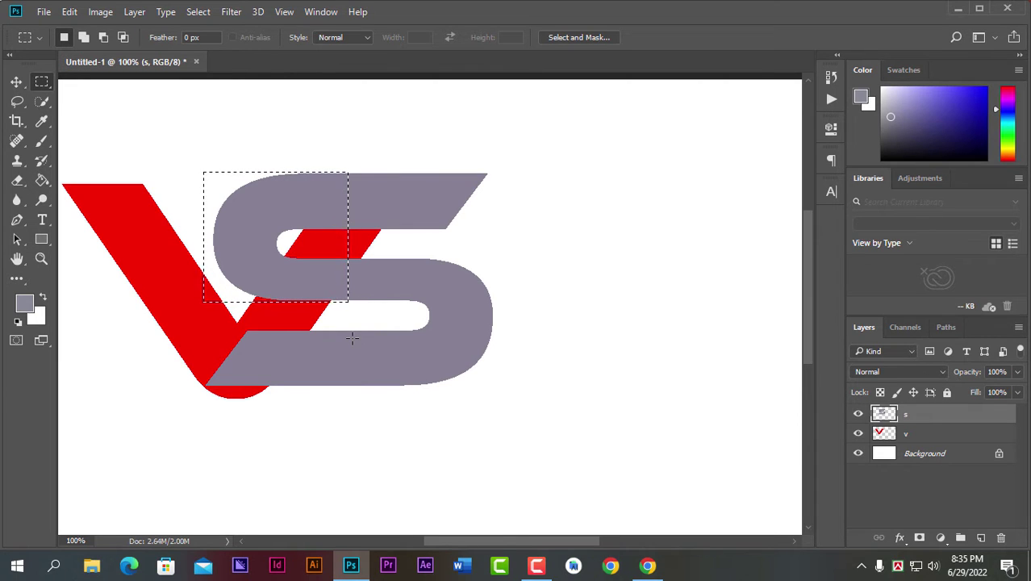
{"action": "key", "text": "Left"}
{"action": "key", "text": "Left"}
{"action": "key", "text": "Left"}
{"action": "key", "text": "Left"}
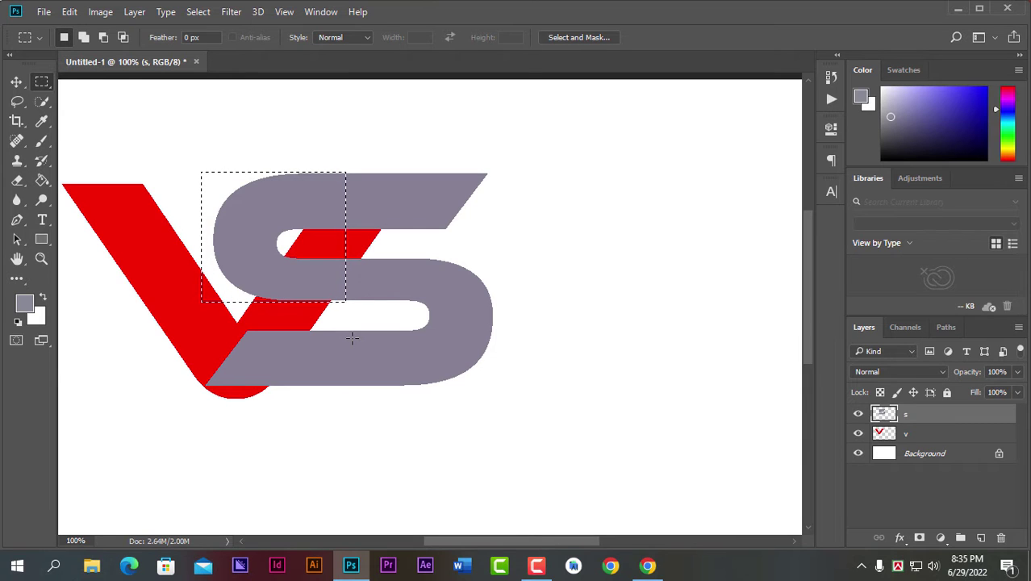
{"action": "key", "text": "Left"}
{"action": "key", "text": "Left"}
{"action": "key", "text": "Left"}
{"action": "key", "text": "Left"}
{"action": "key", "text": "Left"}
{"action": "key", "text": "Left"}
{"action": "key", "text": "Left"}
{"action": "key", "text": "Left"}
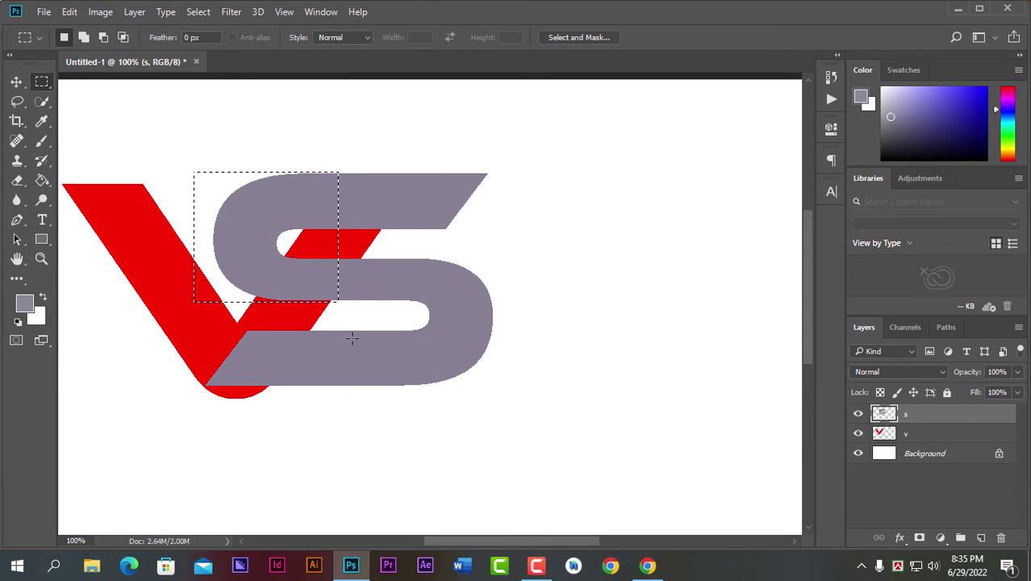
{"action": "key", "text": "Down"}
{"action": "key", "text": "Down"}
{"action": "key", "text": "Down"}
{"action": "key", "text": "Down"}
{"action": "key", "text": "Right"}
{"action": "key", "text": "Right"}
{"action": "key", "text": "Right"}
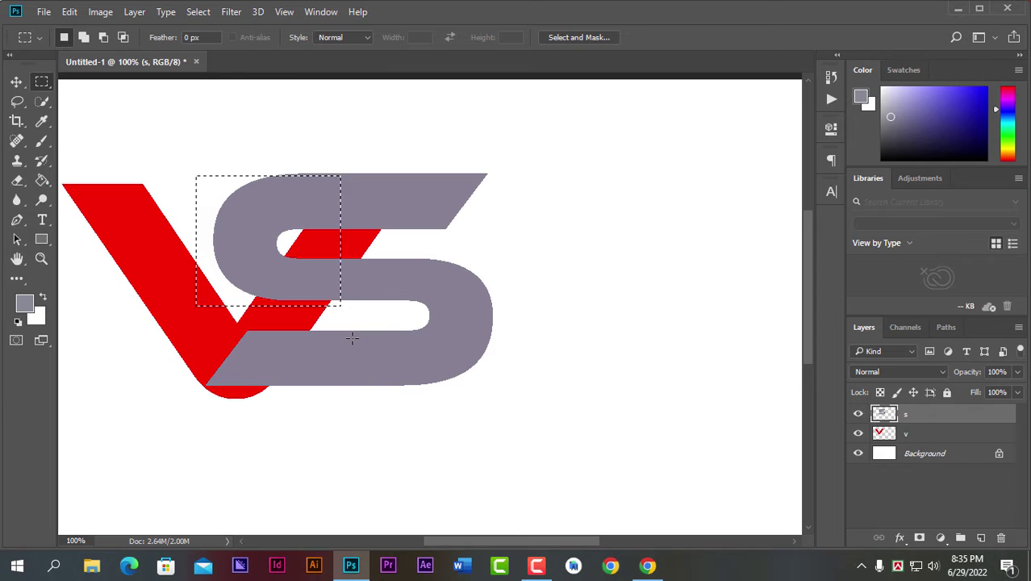
{"action": "key", "text": "Up"}
{"action": "key", "text": "Up"}
{"action": "key", "text": "Up"}
{"action": "key", "text": "Up"}
{"action": "key", "text": "Up"}
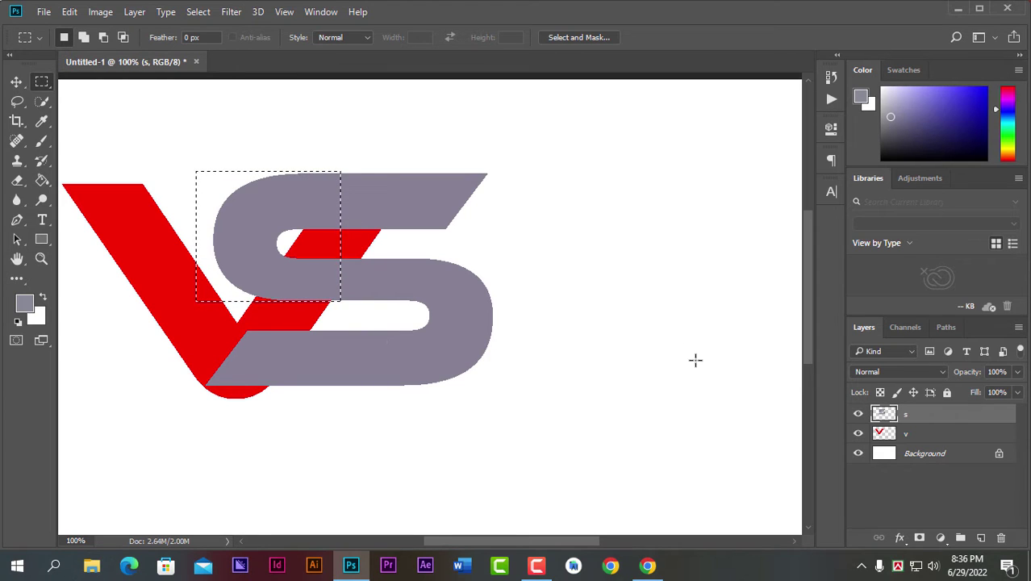
- Copy the selected curve to a new layer and move the S about 110 px right
{"action": "right_click", "coordinate": [242, 222]}
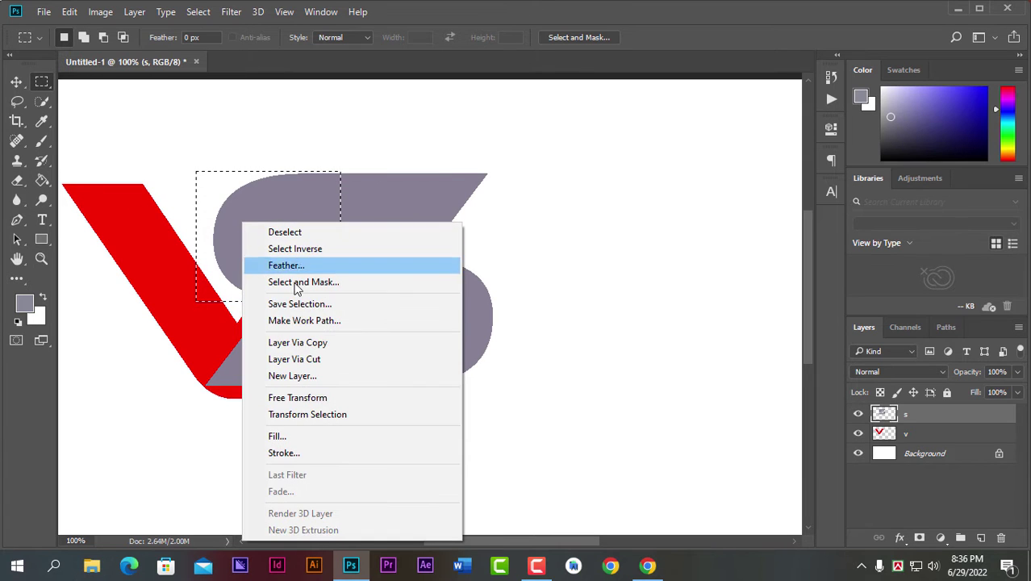
{"action": "left_click", "coordinate": [328, 356]}
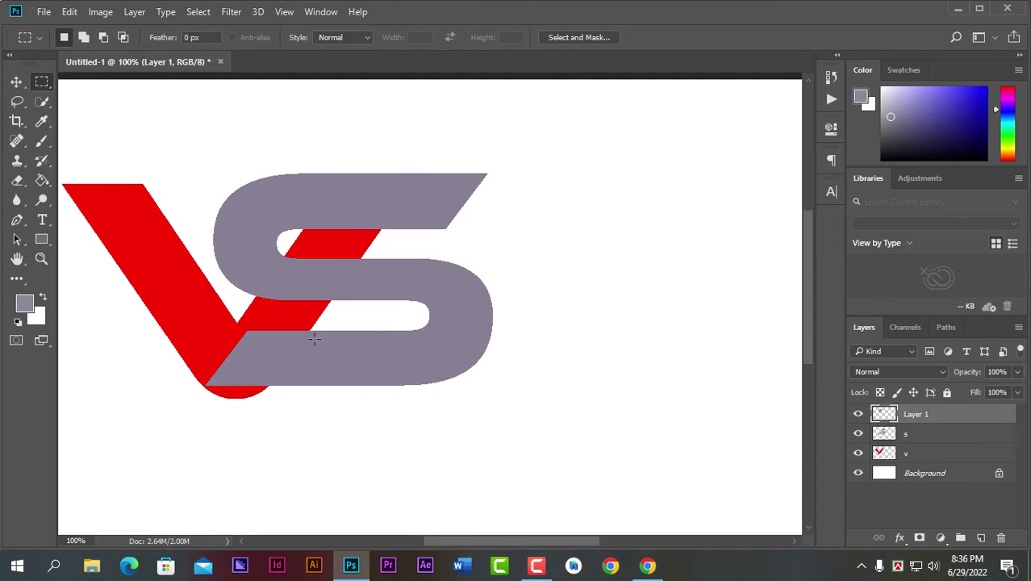
{"action": "left_click", "coordinate": [17, 82]}
{"action": "left_click_drag", "start_coordinate": [403, 201], "coordinate": [498, 207]}
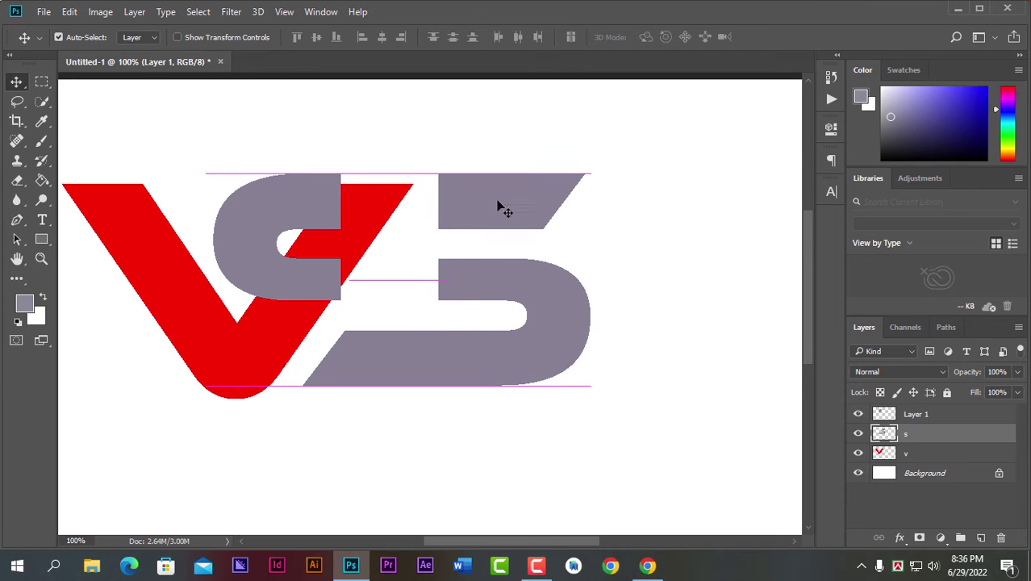
- Fine-tune the copied curve piece's position and shift the S right and down
{"action": "left_click_drag", "start_coordinate": [291, 213], "coordinate": [292, 224]}
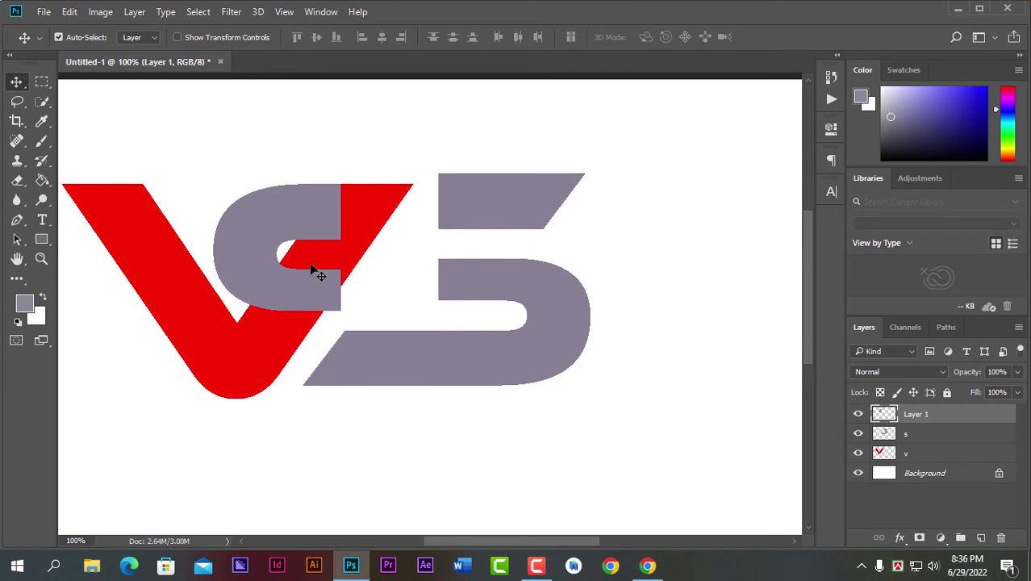
{"action": "key", "text": "Left"}
{"action": "key", "text": "Left"}
{"action": "key", "text": "Left"}
{"action": "key", "text": "Left"}
{"action": "key", "text": "Left"}
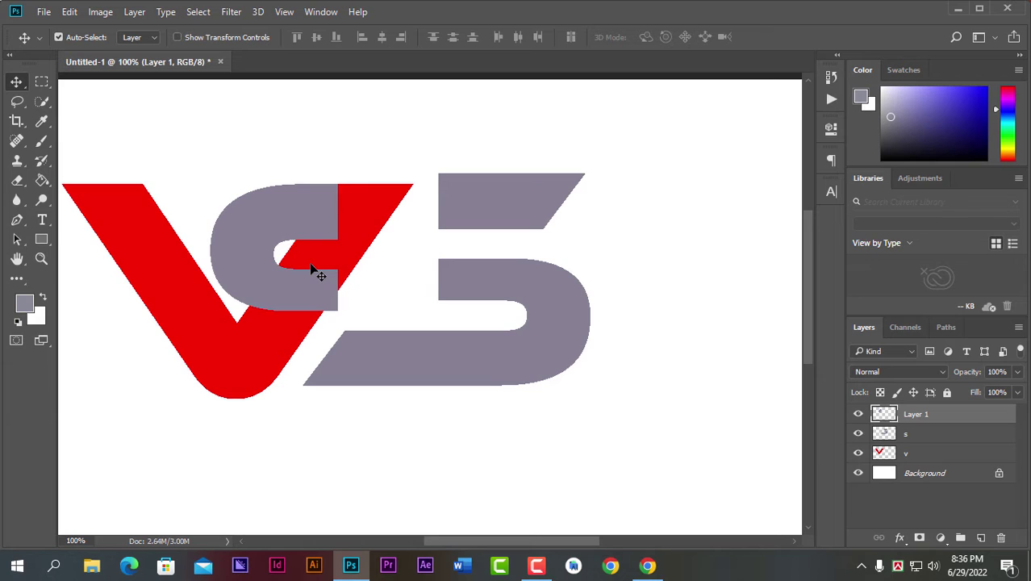
{"action": "key", "text": "Left"}
{"action": "key", "text": "Left"}
{"action": "key", "text": "Left"}
{"action": "key", "text": "Left"}
{"action": "key", "text": "Left"}
{"action": "key", "text": "Right"}
{"action": "key", "text": "Right"}
{"action": "key", "text": "Right"}
{"action": "key", "text": "Right"}
{"action": "key", "text": "Right"}
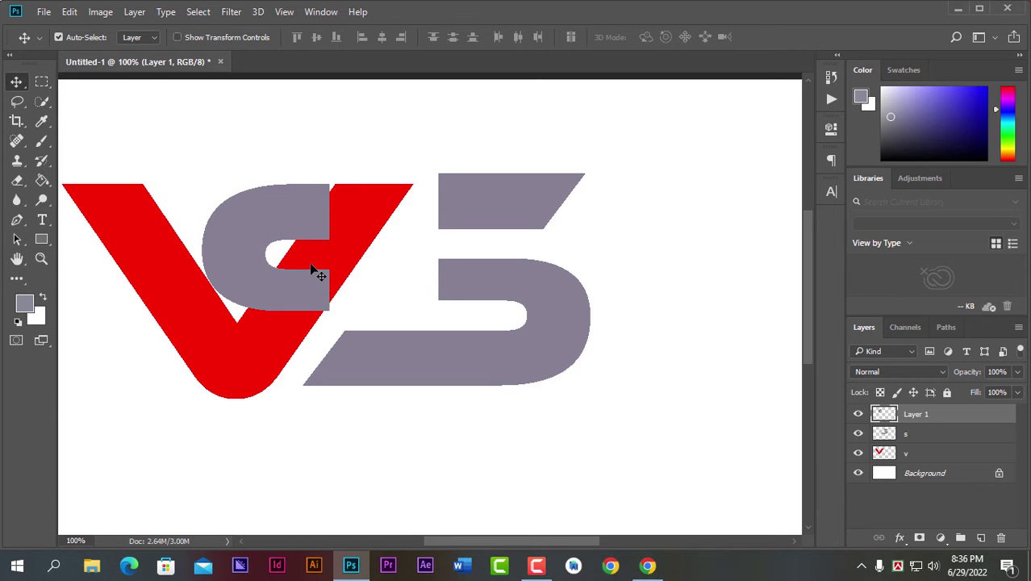
{"action": "key", "text": "Right"}
{"action": "key", "text": "Right"}
{"action": "key", "text": "Right"}
{"action": "key", "text": "Right"}
{"action": "key", "text": "Right"}
{"action": "key", "text": "Right"}
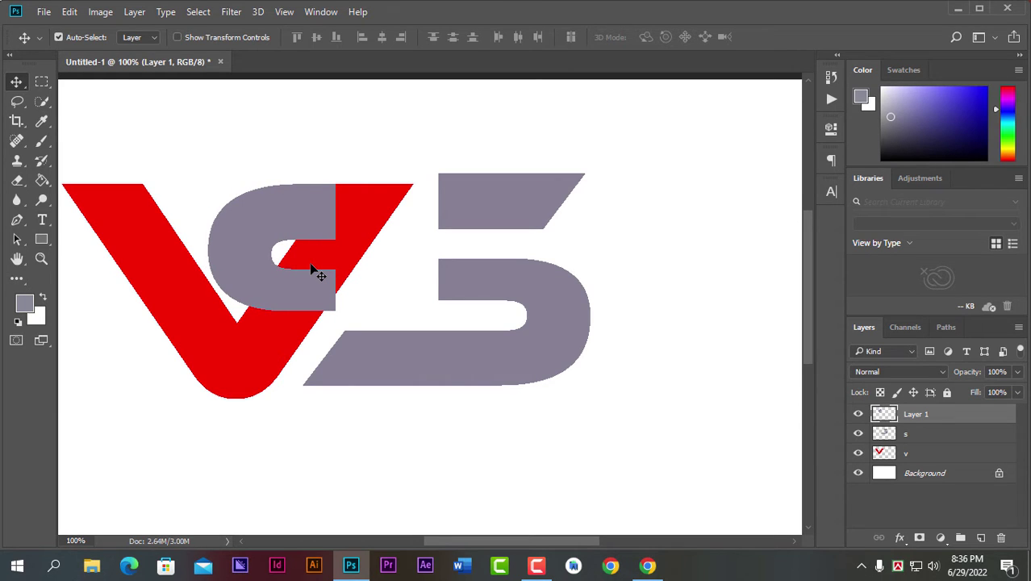
{"action": "key", "text": "Right"}
{"action": "key", "text": "Right"}
{"action": "key", "text": "Right"}
{"action": "key", "text": "Right"}
{"action": "key", "text": "Right"}
{"action": "key", "text": "Right"}
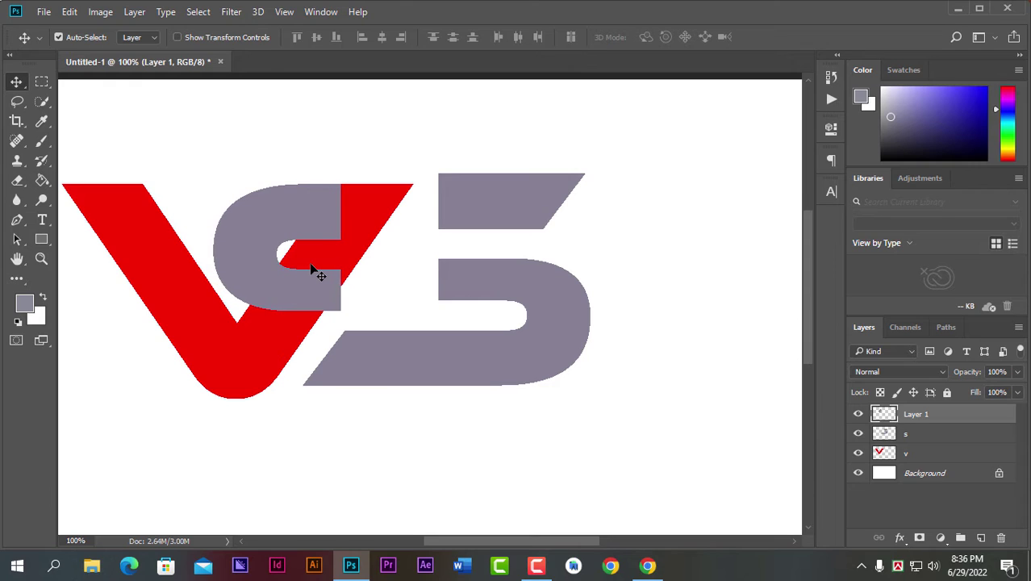
{"action": "key", "text": "Right"}
{"action": "key", "text": "Right"}
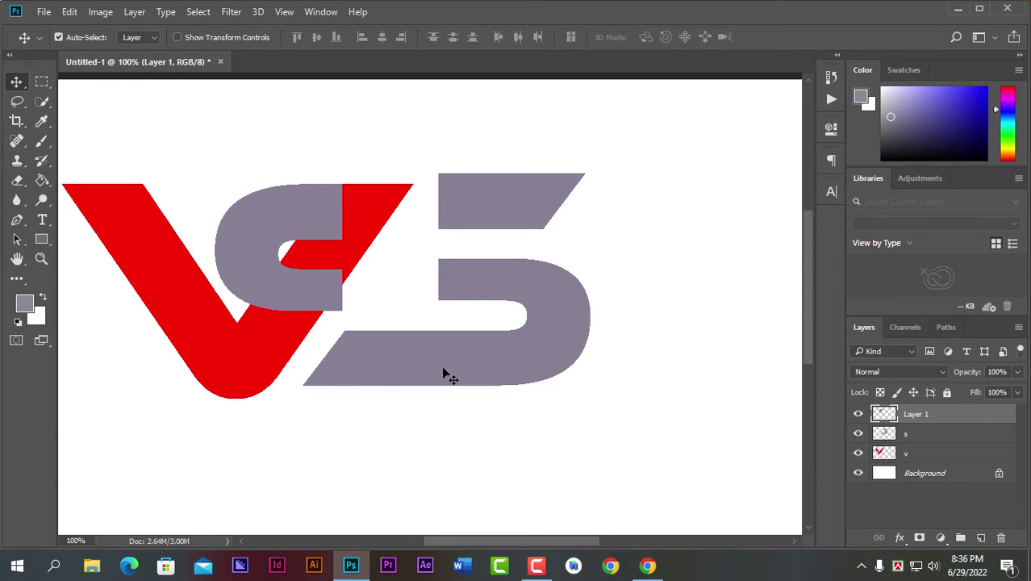
{"action": "left_click_drag", "start_coordinate": [442, 367], "coordinate": [463, 376]}
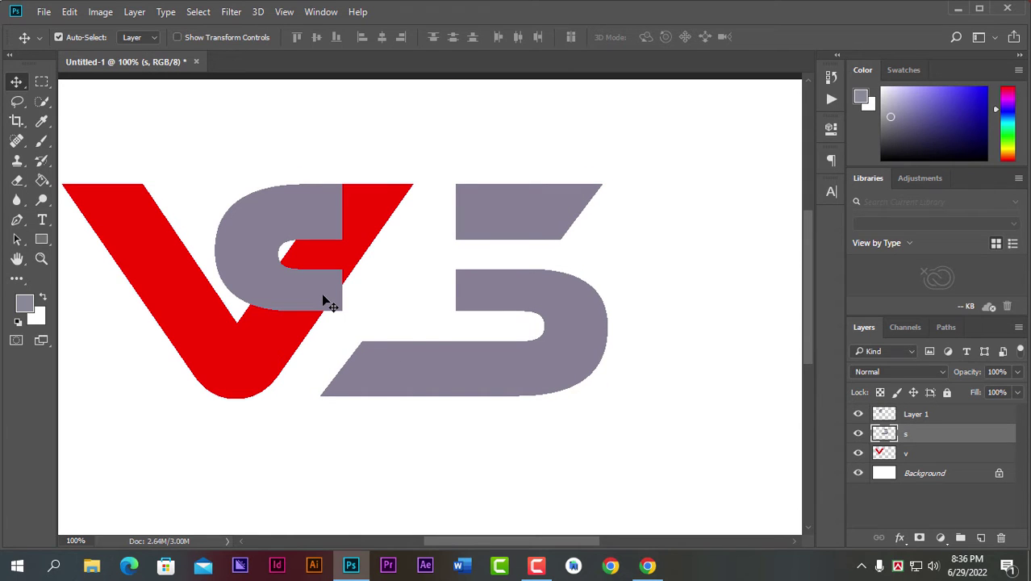
- On the v layer, delete the red pixels inside the c's notch
{"action": "left_click", "coordinate": [914, 456]}
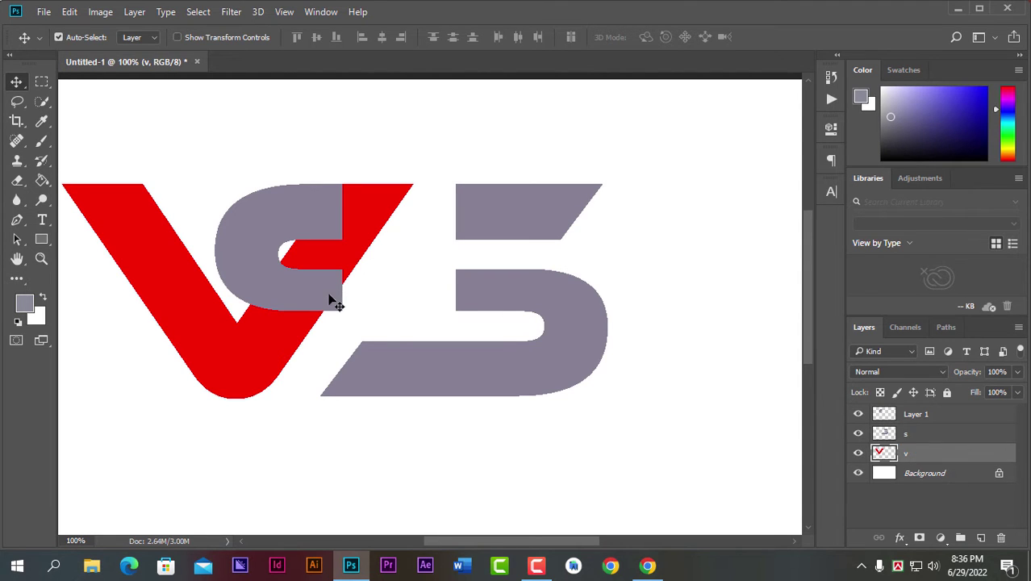
{"action": "left_click", "coordinate": [43, 83]}
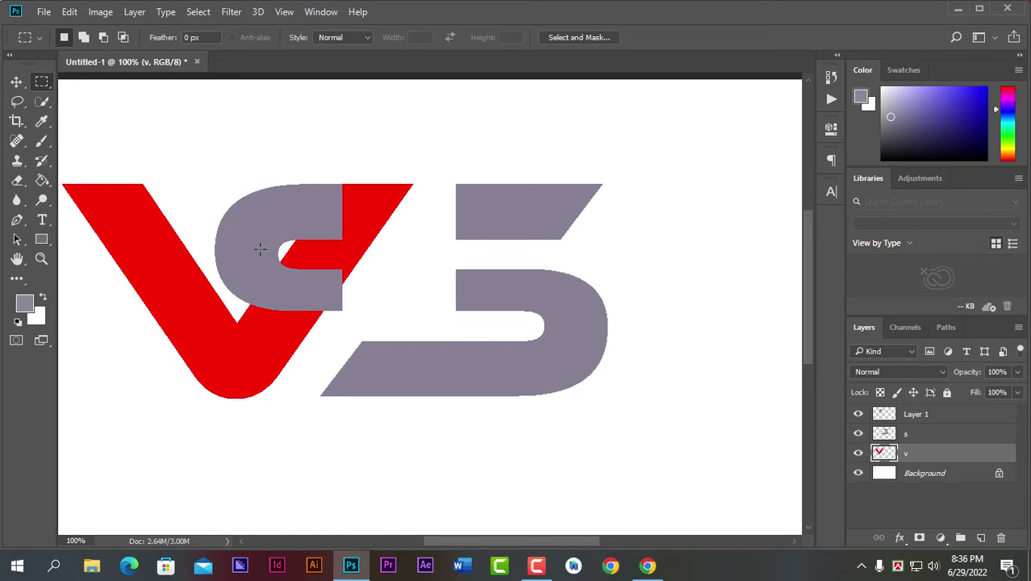
{"action": "left_click_drag", "start_coordinate": [260, 248], "coordinate": [381, 302]}
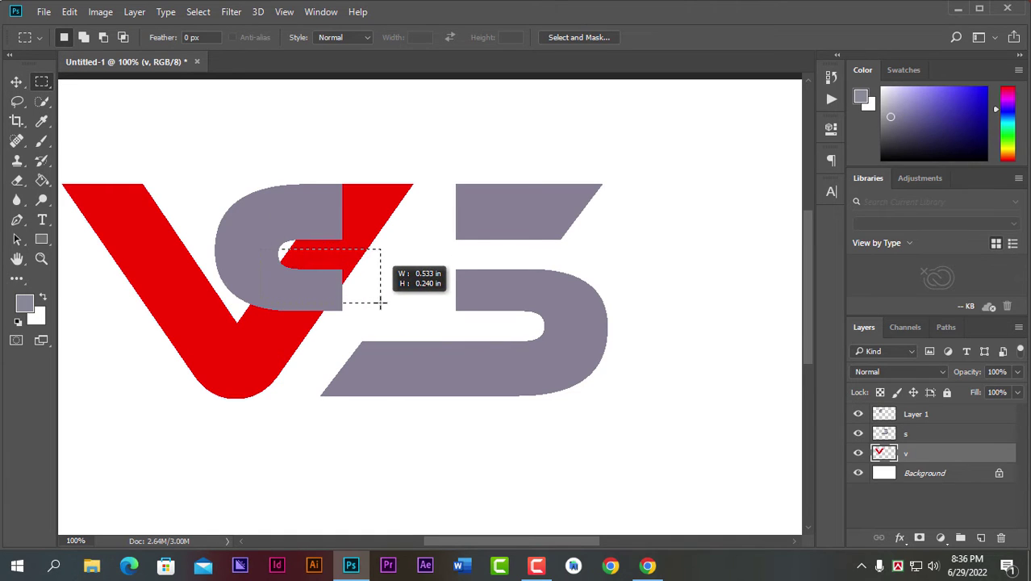
{"action": "left_click_drag", "start_coordinate": [381, 303], "coordinate": [381, 297]}
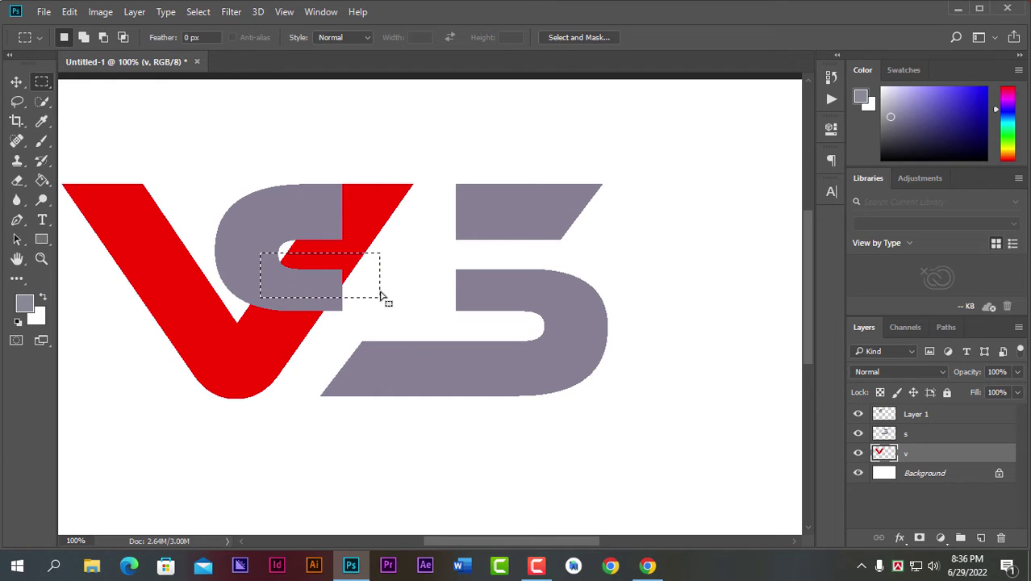
{"action": "key", "text": "Delete"}
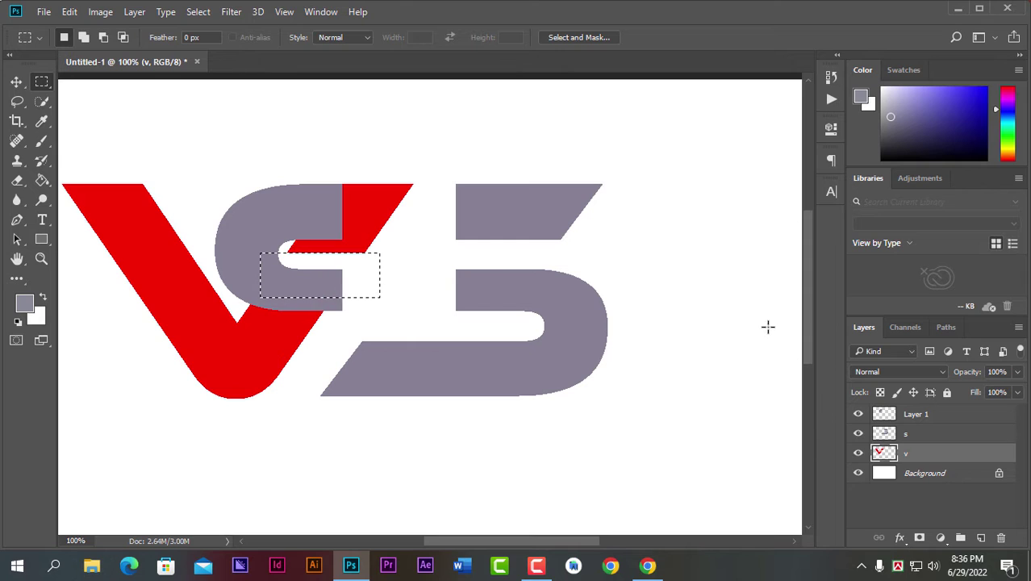
{"action": "key", "text": "ctrl+d"}
- Cut the red strip over the c's top onto a new Layer 2
{"action": "left_click", "coordinate": [16, 82]}
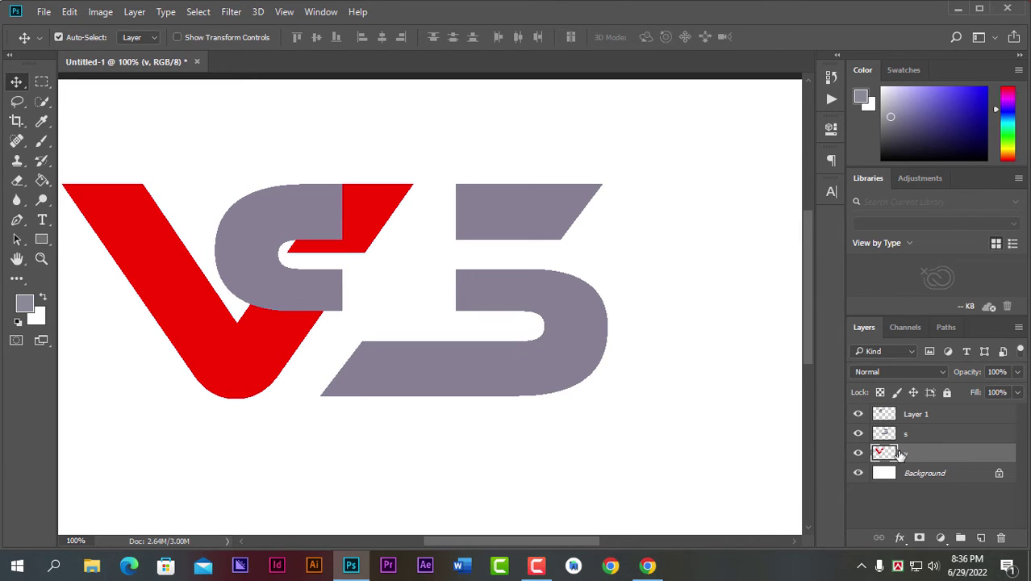
{"action": "key", "text": "m"}
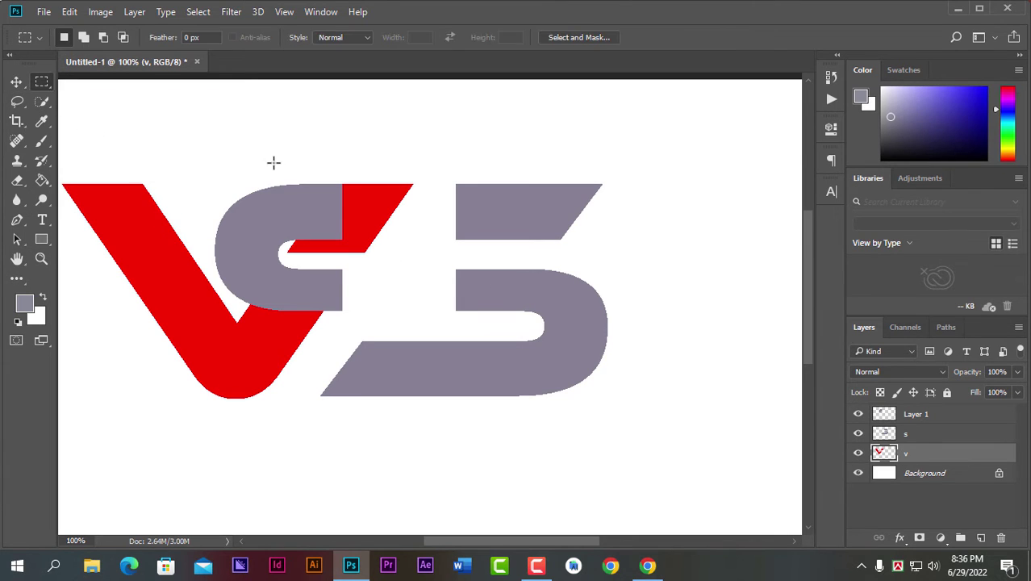
{"action": "left_click_drag", "start_coordinate": [269, 159], "coordinate": [418, 259]}
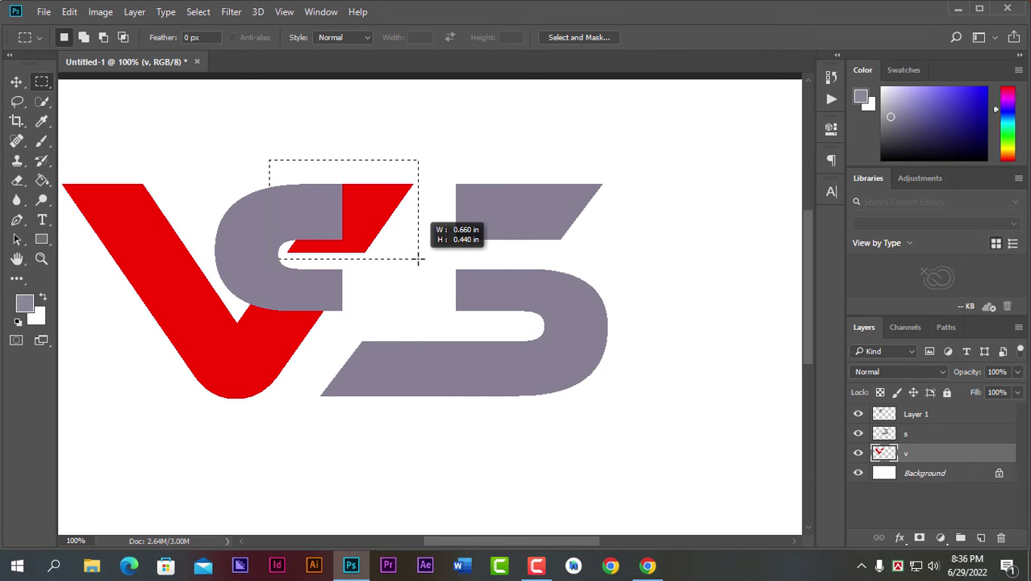
{"action": "right_click", "coordinate": [345, 225]}
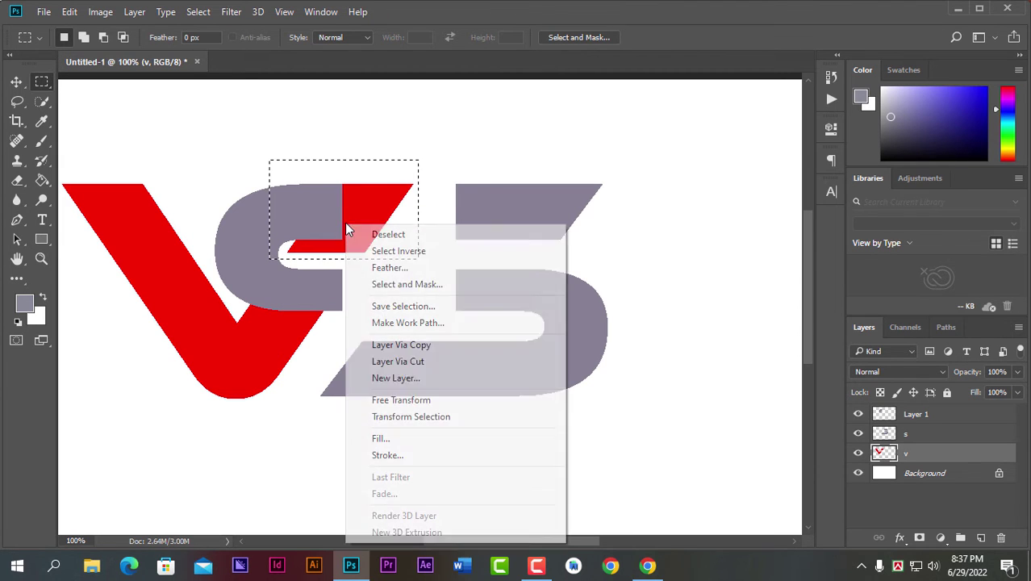
{"action": "left_click", "coordinate": [422, 361]}
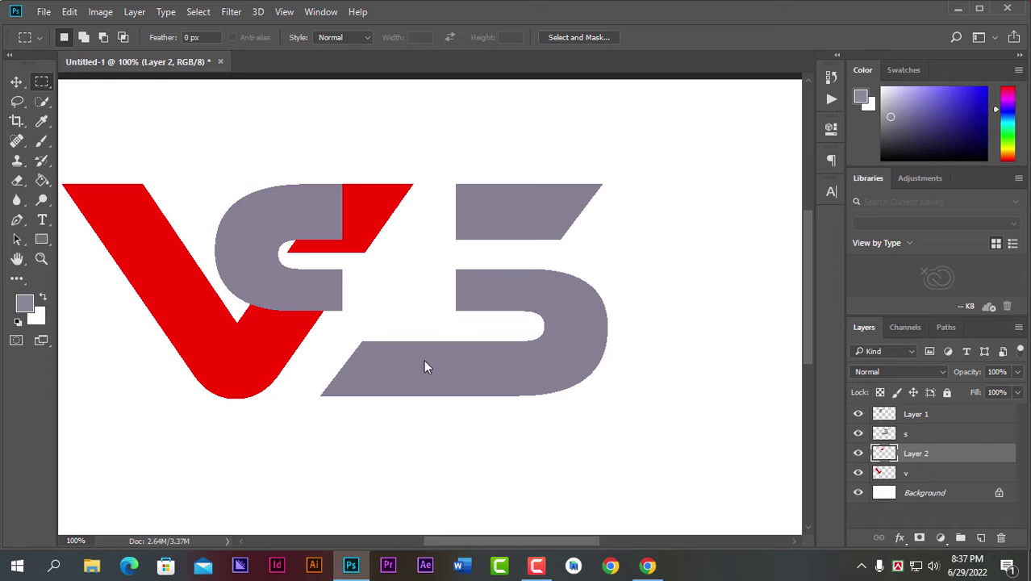
- Erase a 10 px gap from grey Layer 1 around Layer 2's red shape
{"action": "left_click", "coordinate": [17, 81]}
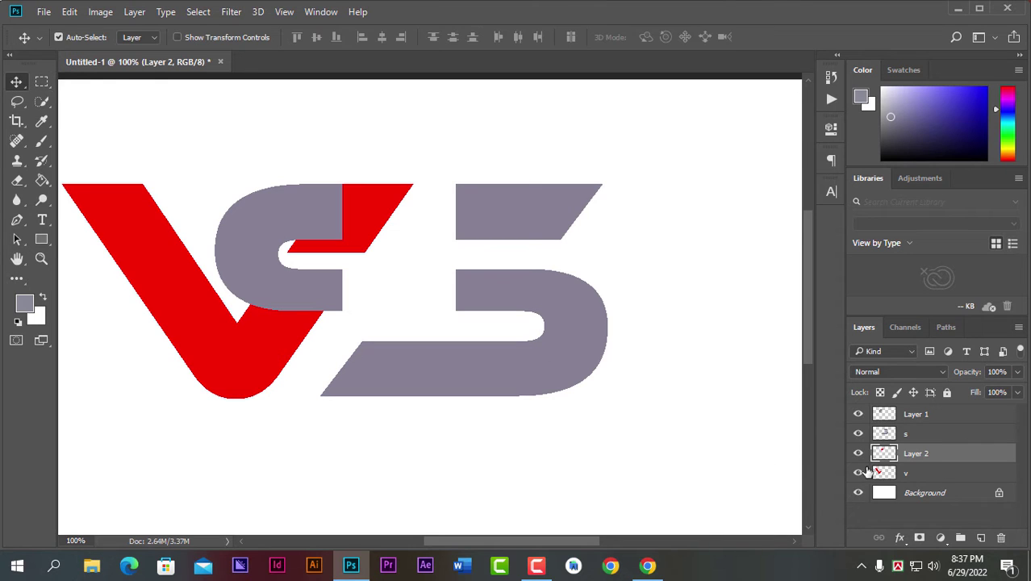
{"action": "left_click", "coordinate": [885, 454], "text": "ctrl"}
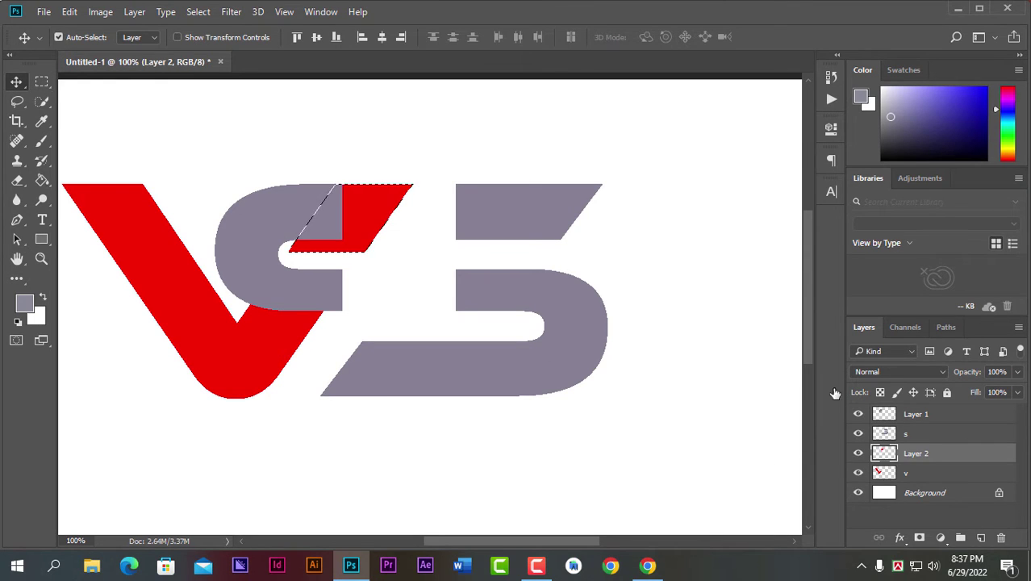
{"action": "left_click", "coordinate": [198, 12]}
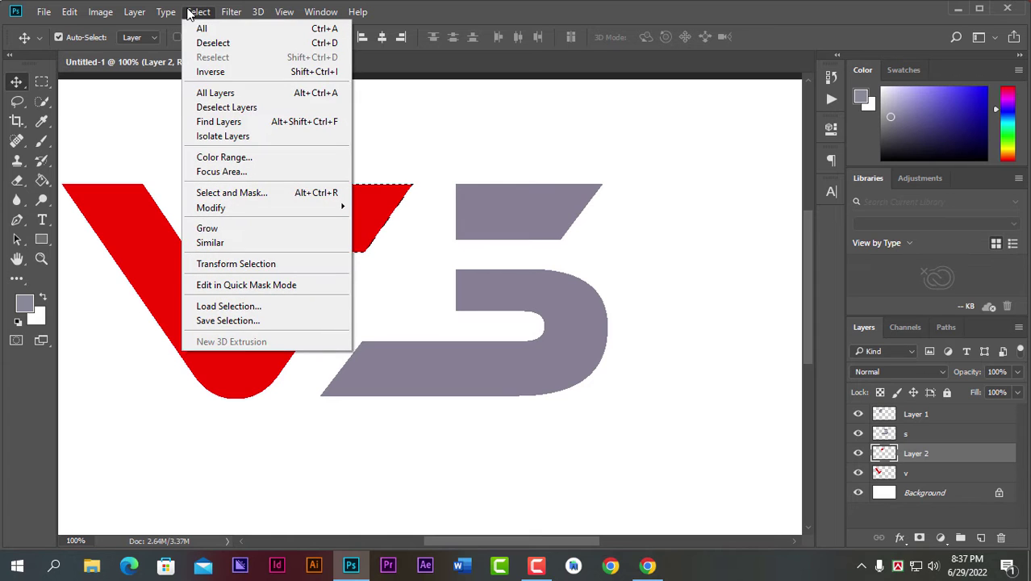
{"action": "mouse_move", "coordinate": [211, 207]}
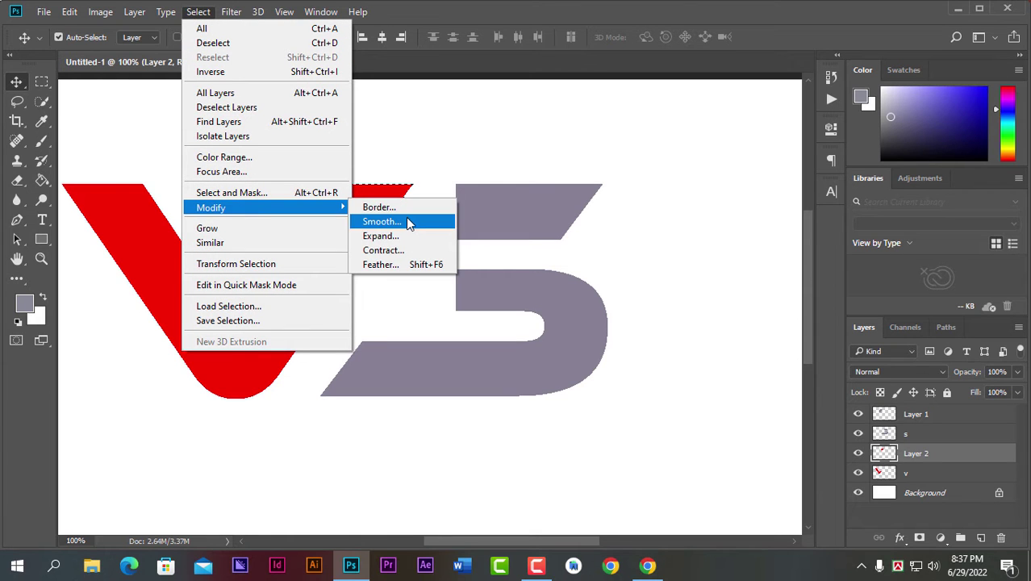
{"action": "left_click", "coordinate": [381, 236]}
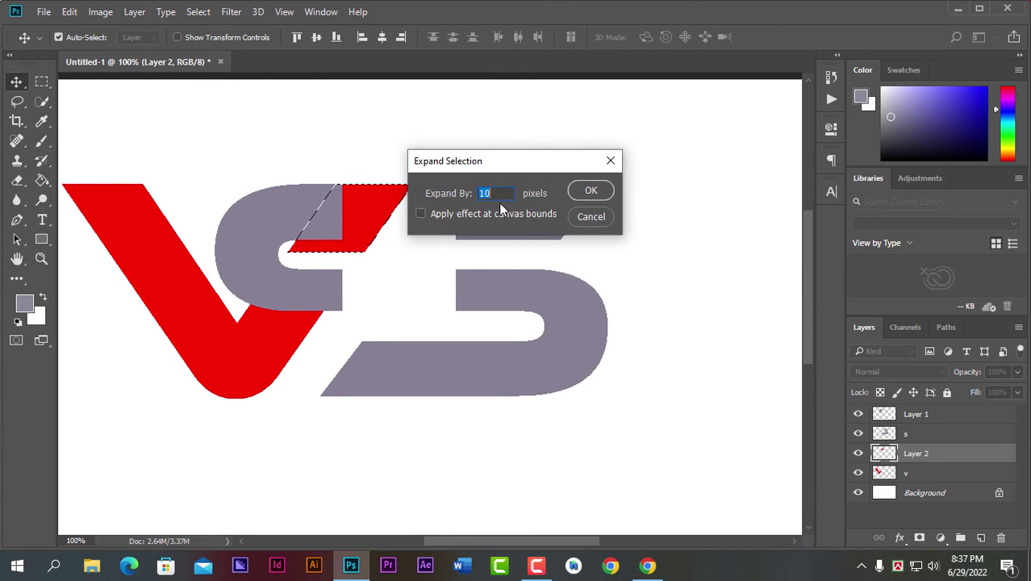
{"action": "left_click", "coordinate": [588, 192]}
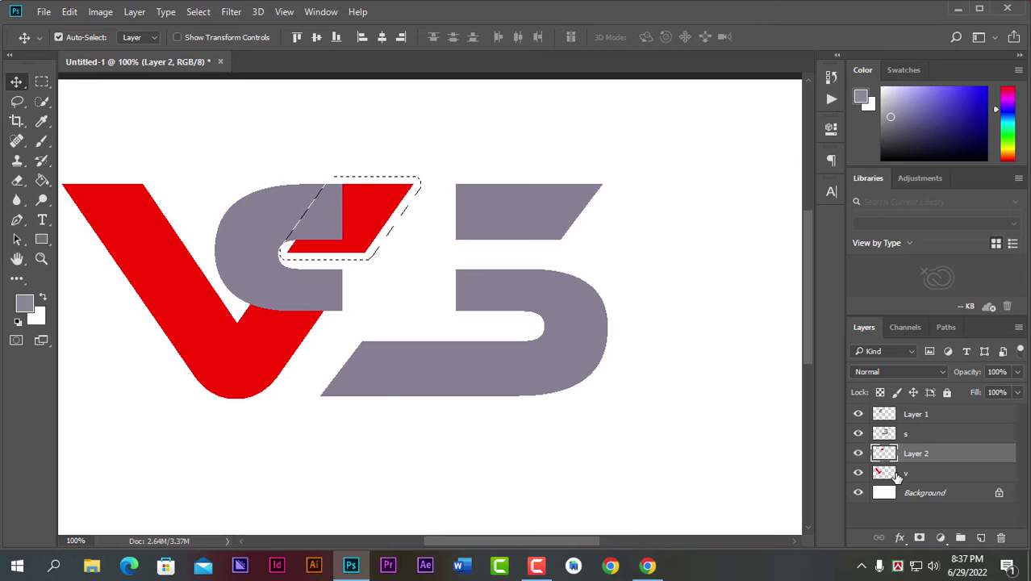
{"action": "left_click", "coordinate": [902, 415]}
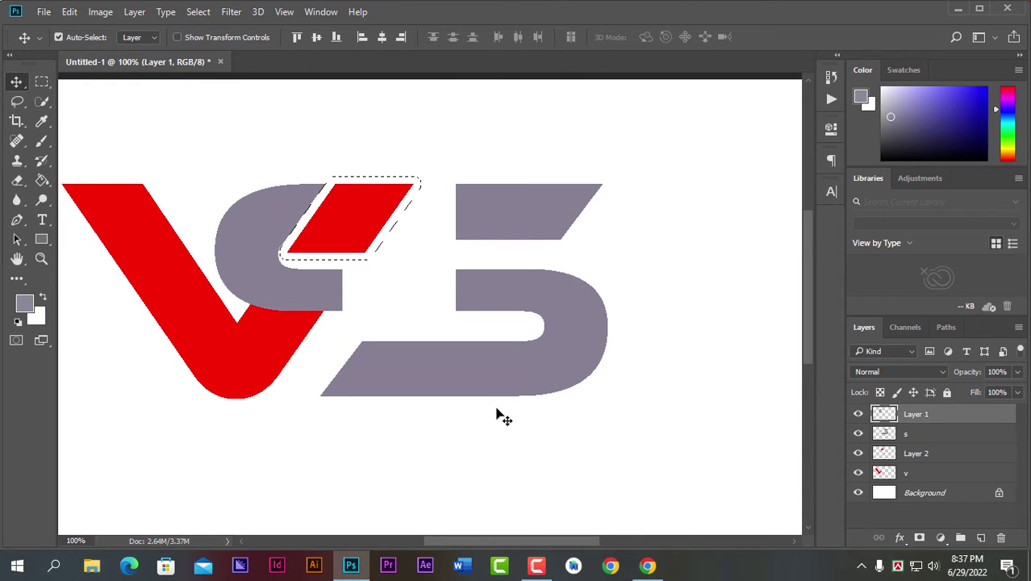
{"action": "key", "text": "ctrl+d"}
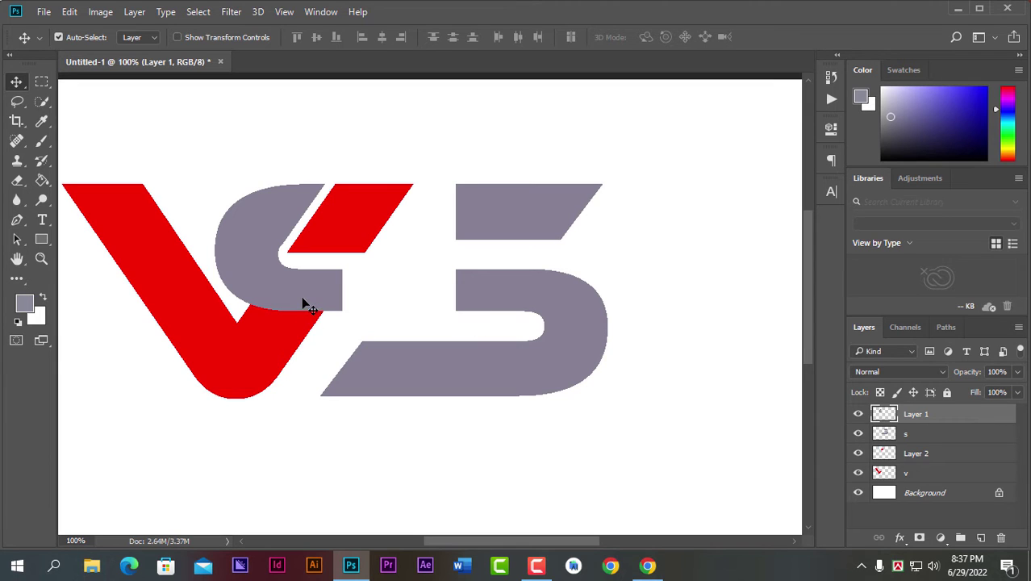
- Erase a 10 px gap from the red v layer around the grey c, then nudge the S down
{"action": "left_click", "coordinate": [885, 414], "text": "ctrl"}
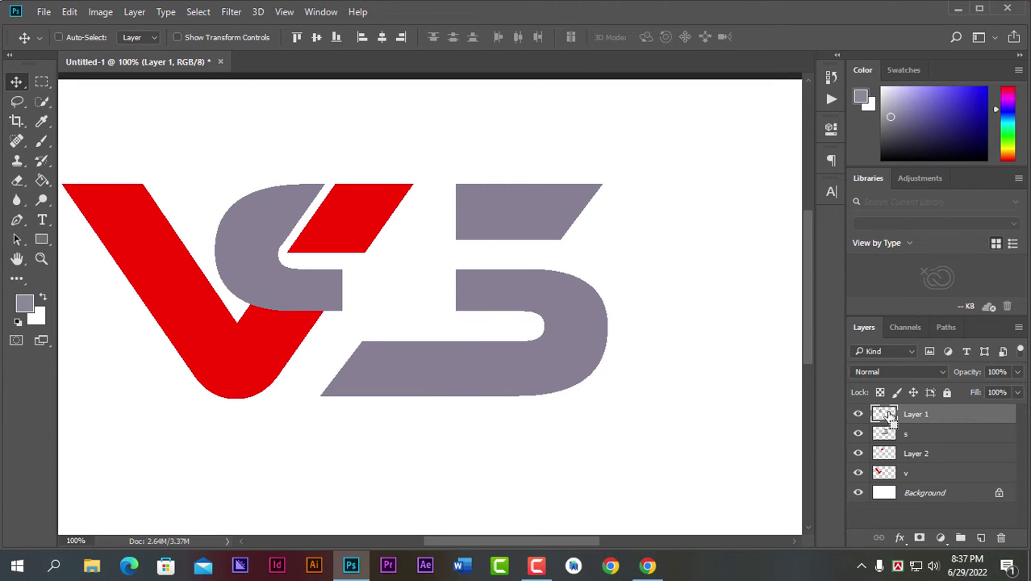
{"action": "left_click", "coordinate": [195, 13]}
{"action": "mouse_move", "coordinate": [212, 209]}
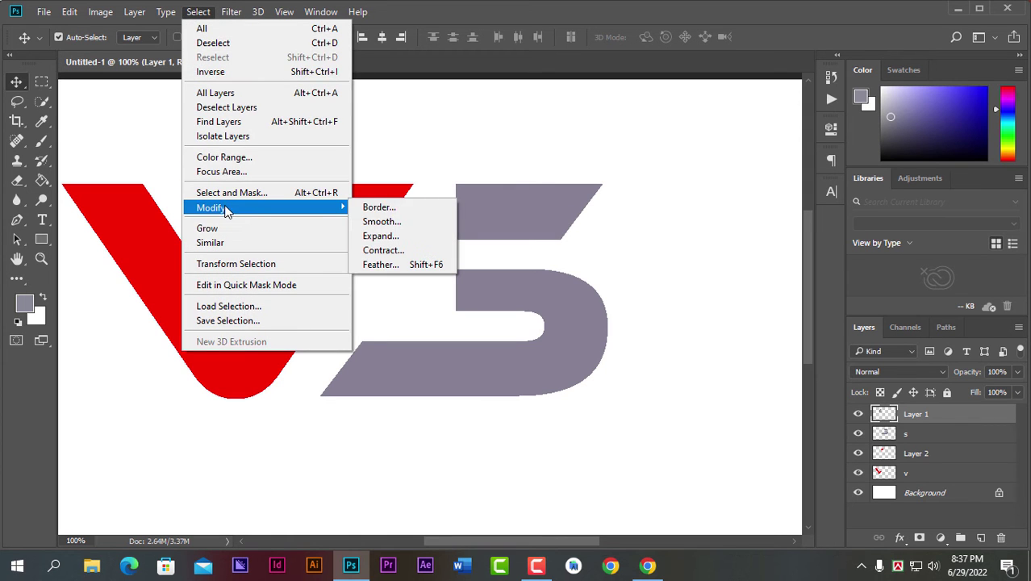
{"action": "left_click", "coordinate": [413, 236]}
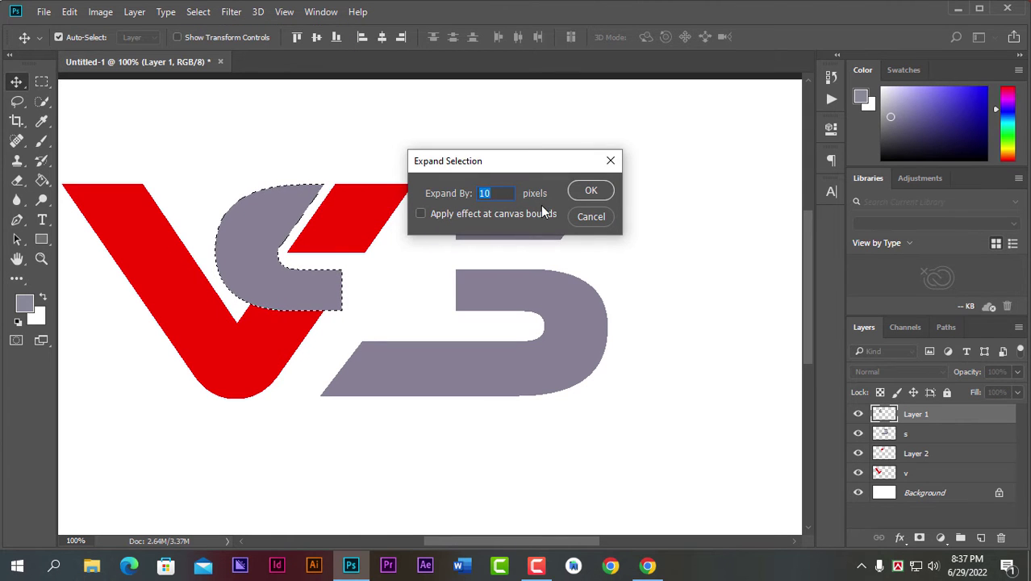
{"action": "left_click", "coordinate": [588, 191]}
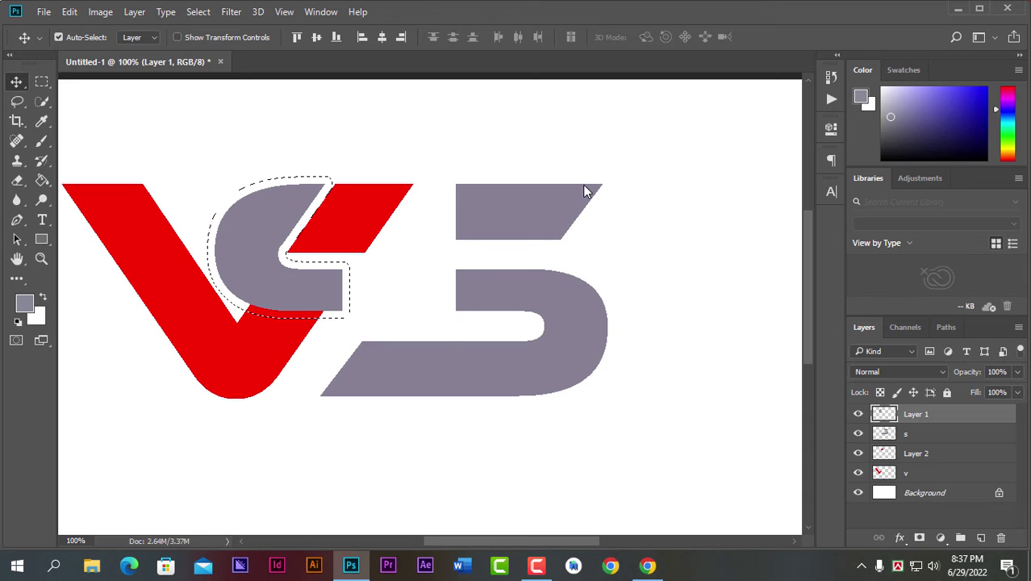
{"action": "left_click", "coordinate": [904, 475]}
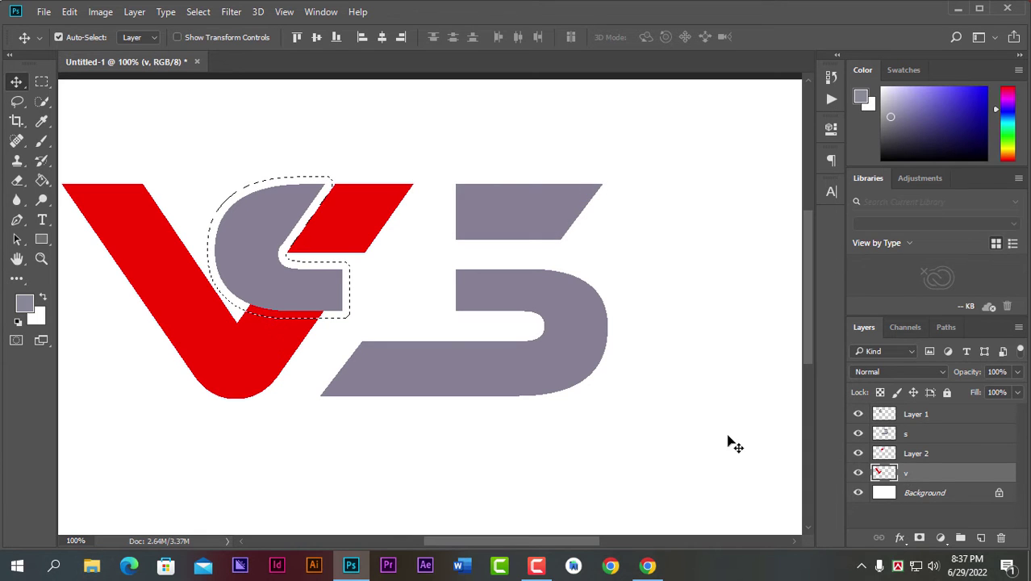
{"action": "key", "text": "Delete"}
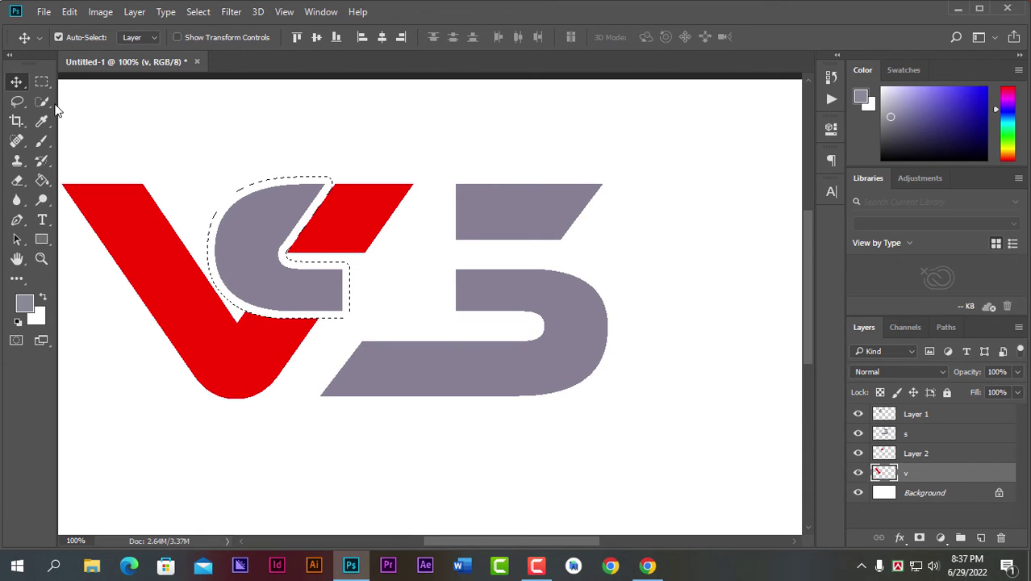
{"action": "key", "text": "ctrl+d"}
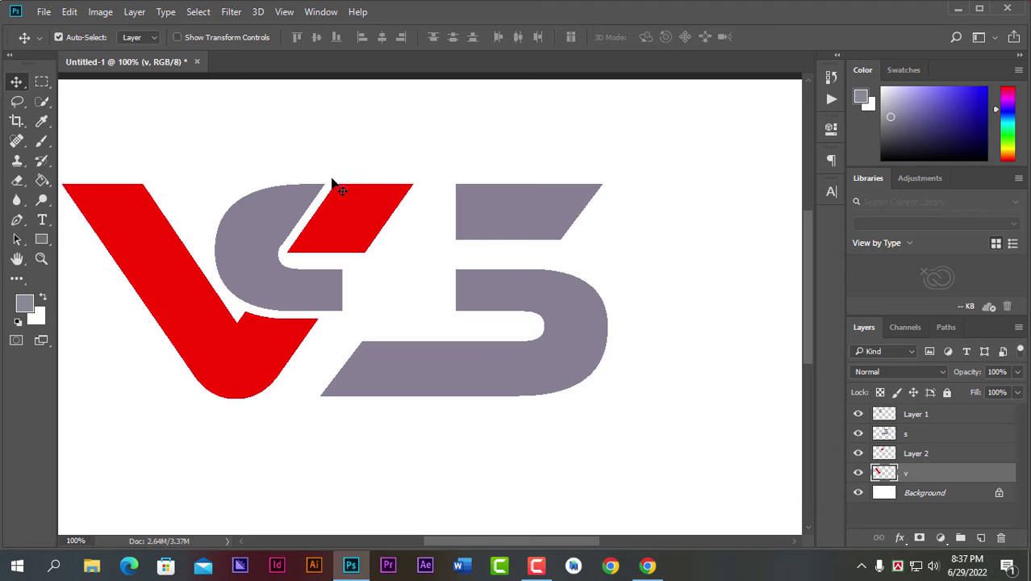
{"action": "left_click", "coordinate": [488, 218]}
{"action": "key", "text": "Down"}
{"action": "key", "text": "Down"}
{"action": "key", "text": "Down"}
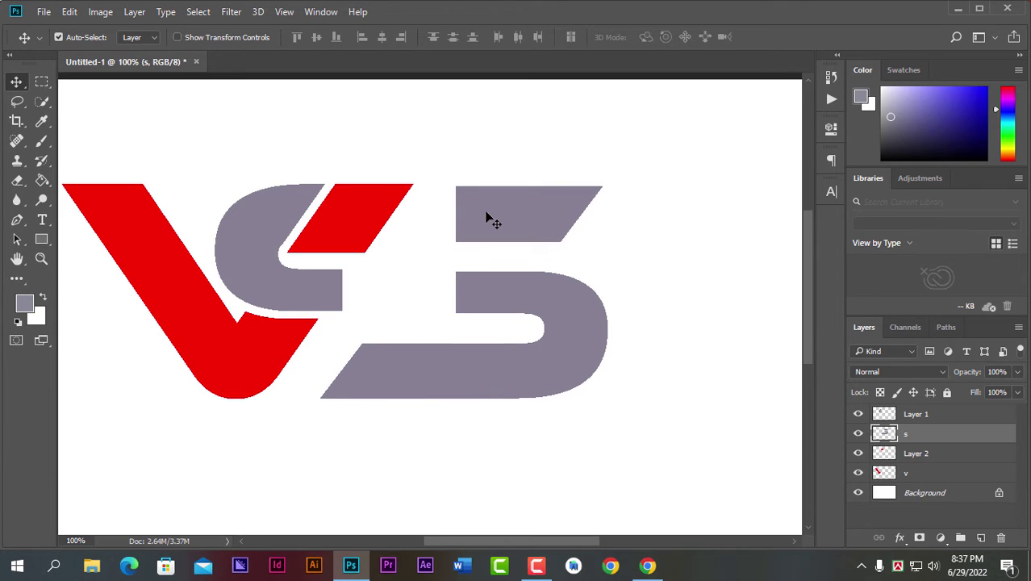
- Zoom to 200% on the S and draw a grey rectangle over its top bar
{"action": "left_click", "coordinate": [41, 258]}
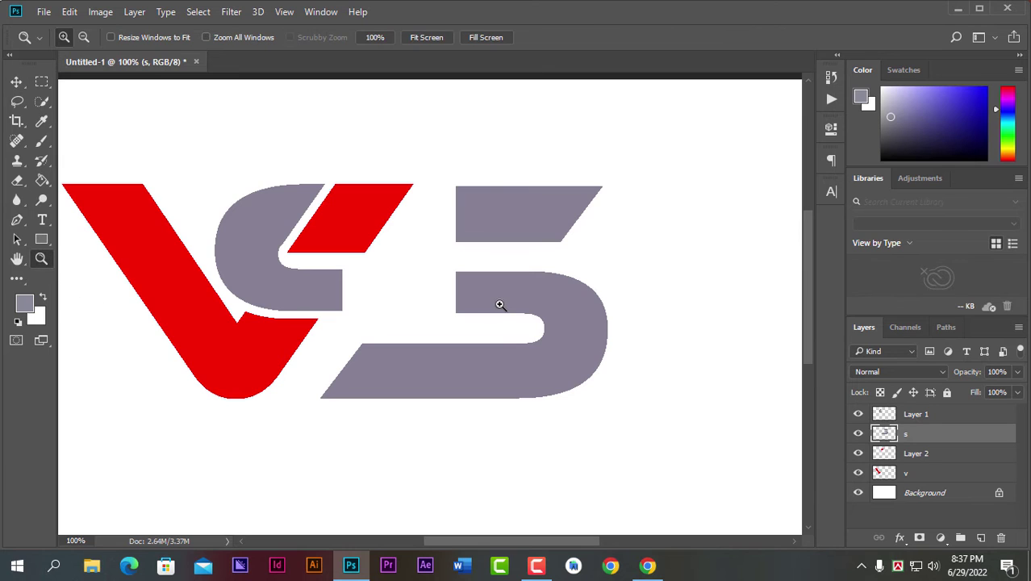
{"action": "left_click", "coordinate": [500, 304]}
{"action": "scroll", "coordinate": [484, 311], "scroll_direction": "up", "scroll_amount": 2}
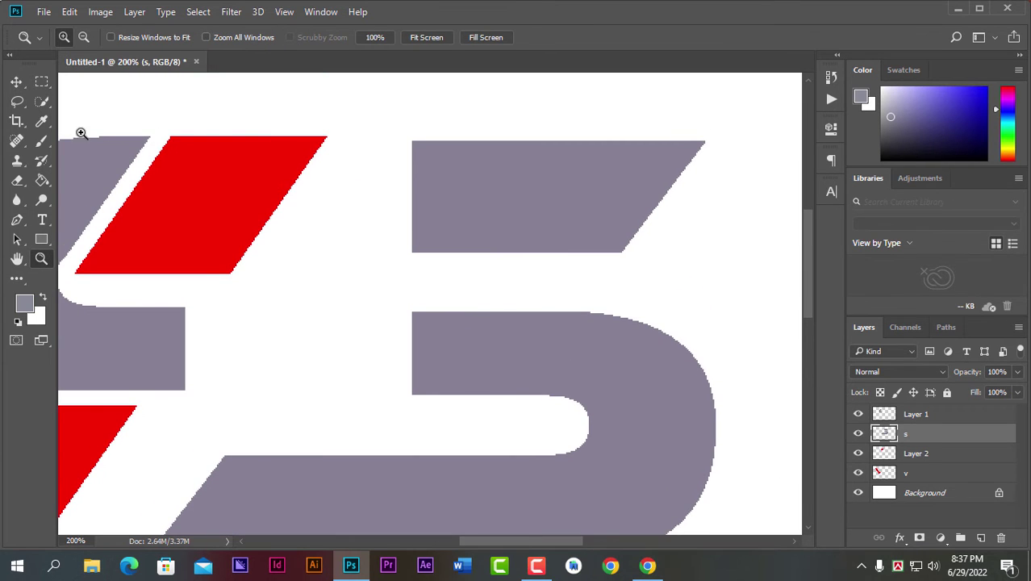
{"action": "left_click", "coordinate": [17, 82]}
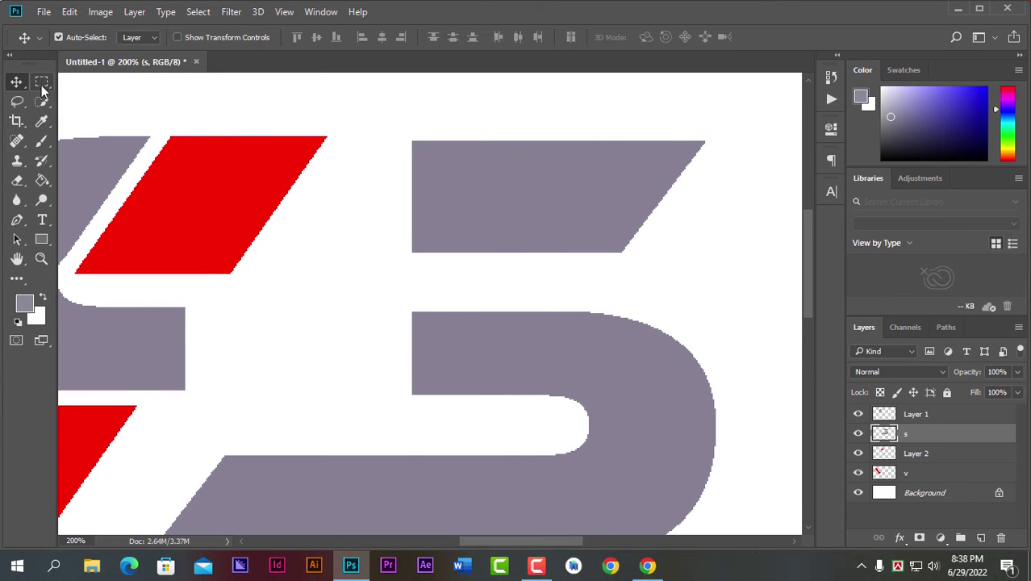
{"action": "left_click", "coordinate": [42, 239]}
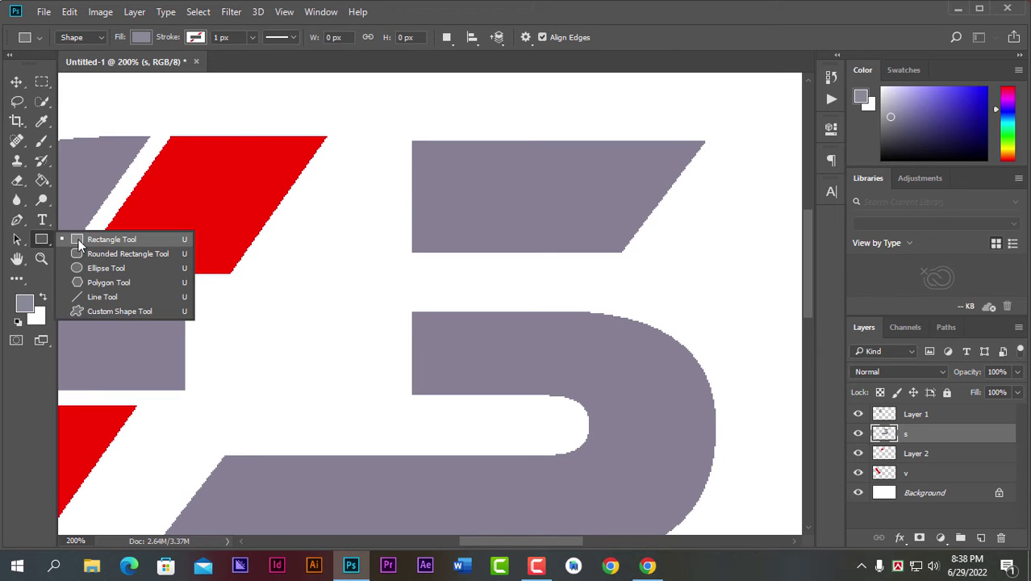
{"action": "left_click", "coordinate": [78, 240]}
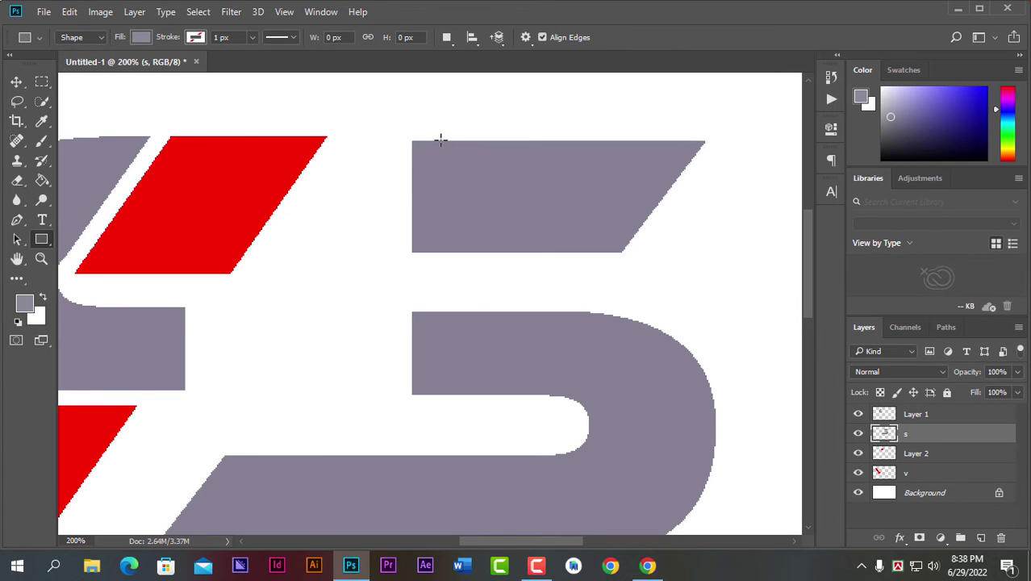
{"action": "mouse_move", "coordinate": [440, 141]}
{"action": "left_mouse_down"}
{"action": "mouse_move", "coordinate": [470, 253]}
{"action": "mouse_move", "coordinate": [233, 254]}
{"action": "left_mouse_up"}
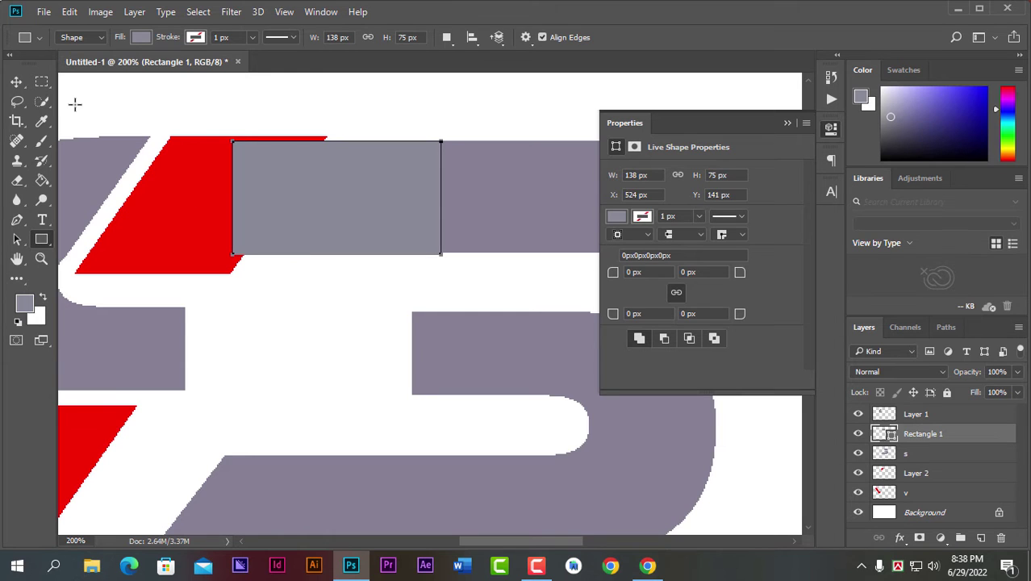
{"action": "left_click", "coordinate": [16, 82]}
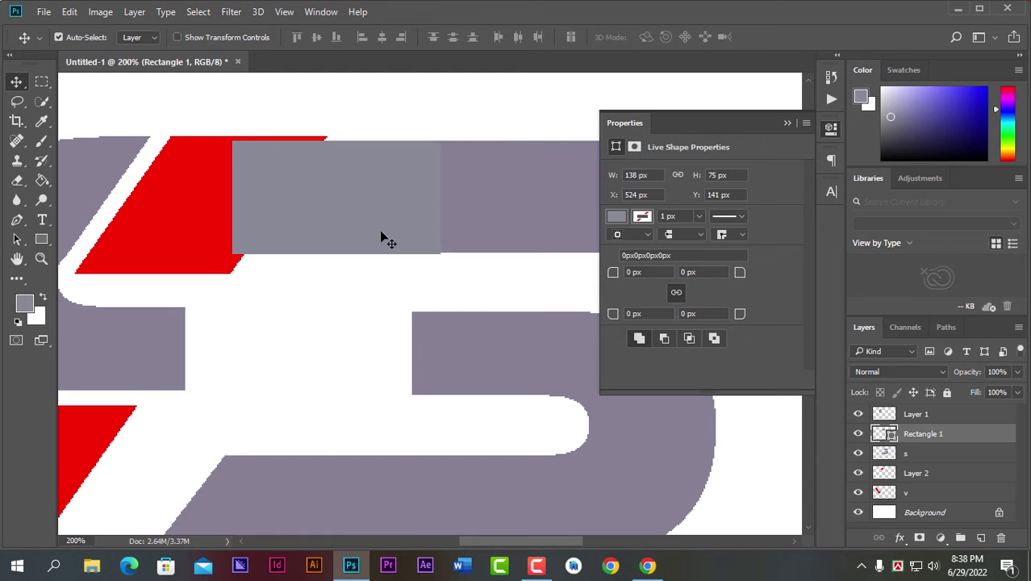
- Adjust the rectangle's height and nudge it up to align with the S's top bar
{"action": "key", "text": "ctrl+t"}
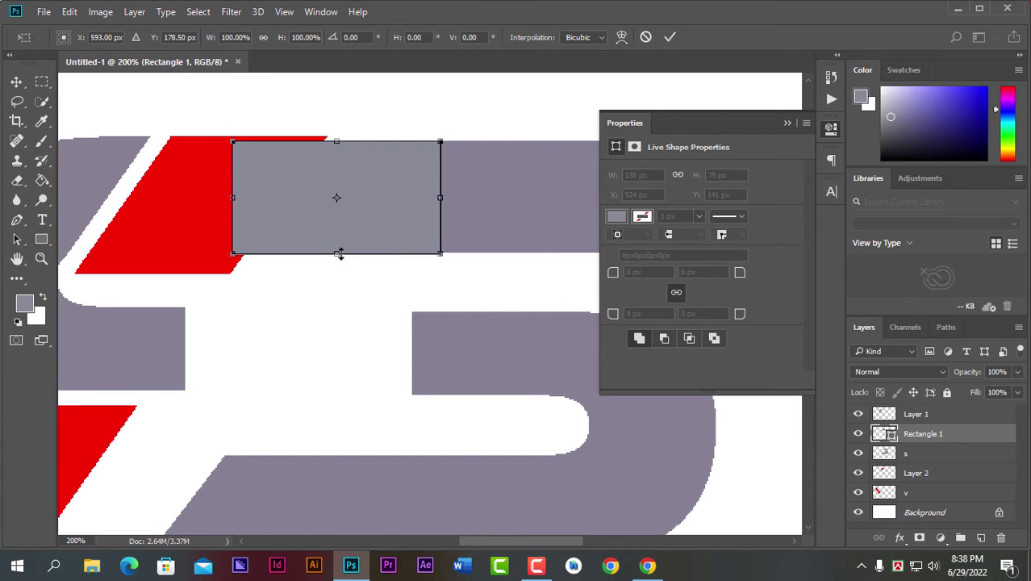
{"action": "left_click_drag", "start_coordinate": [339, 254], "coordinate": [339, 251]}
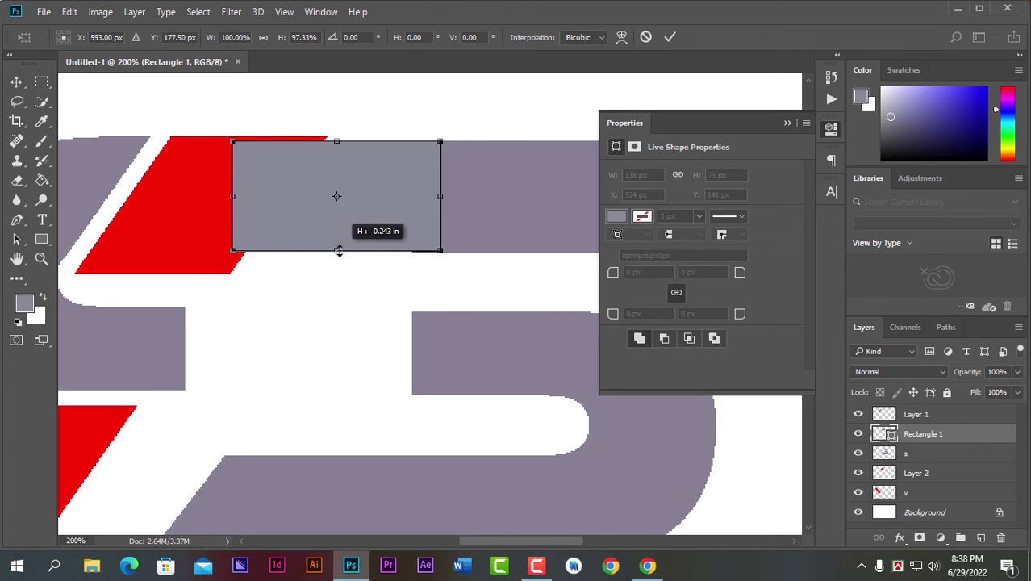
{"action": "left_click_drag", "start_coordinate": [339, 251], "coordinate": [339, 252]}
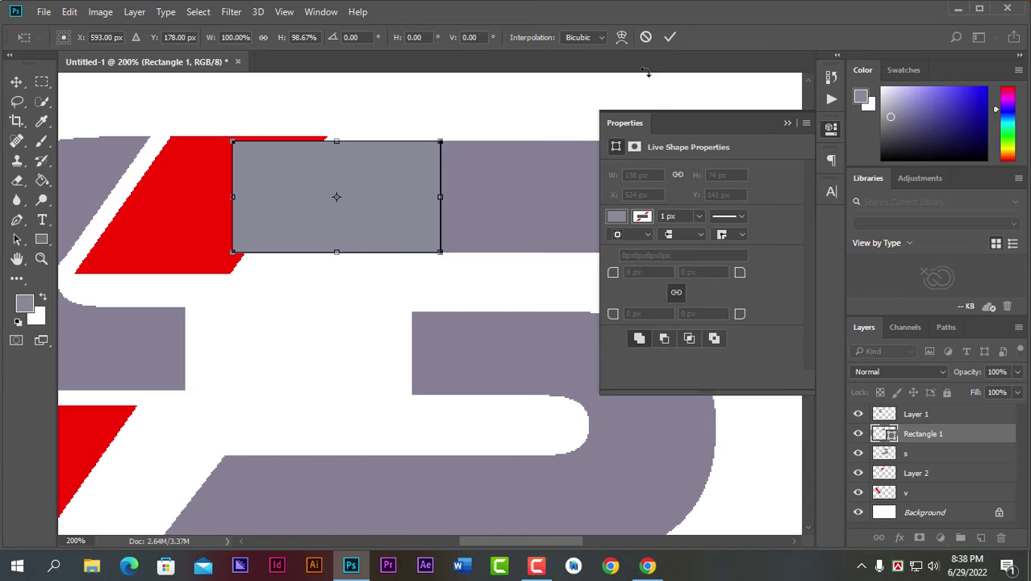
{"action": "left_click", "coordinate": [661, 42]}
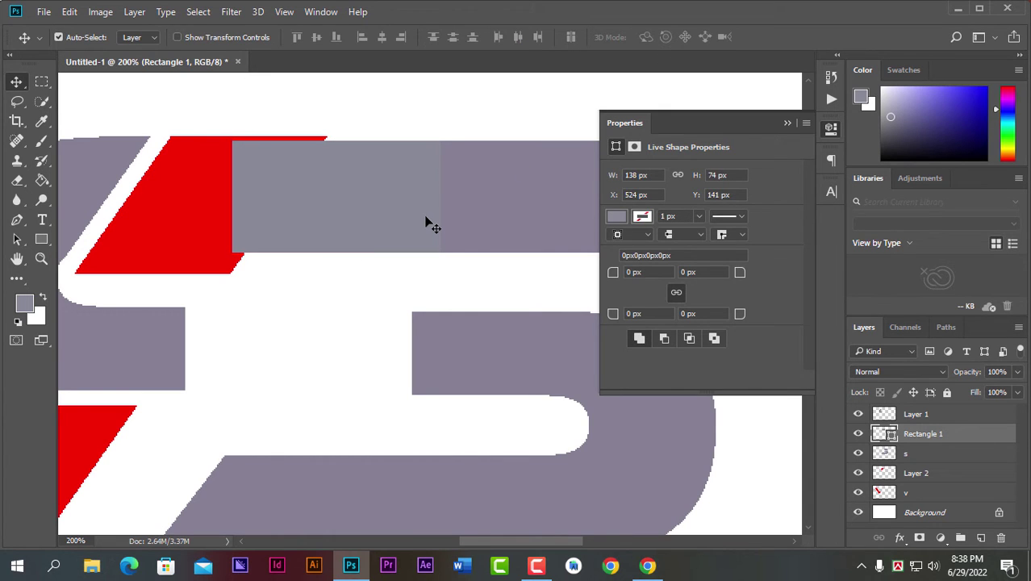
{"action": "key", "text": "Up"}
{"action": "key", "text": "Up"}
{"action": "key", "text": "Up"}
{"action": "left_click", "coordinate": [510, 225]}
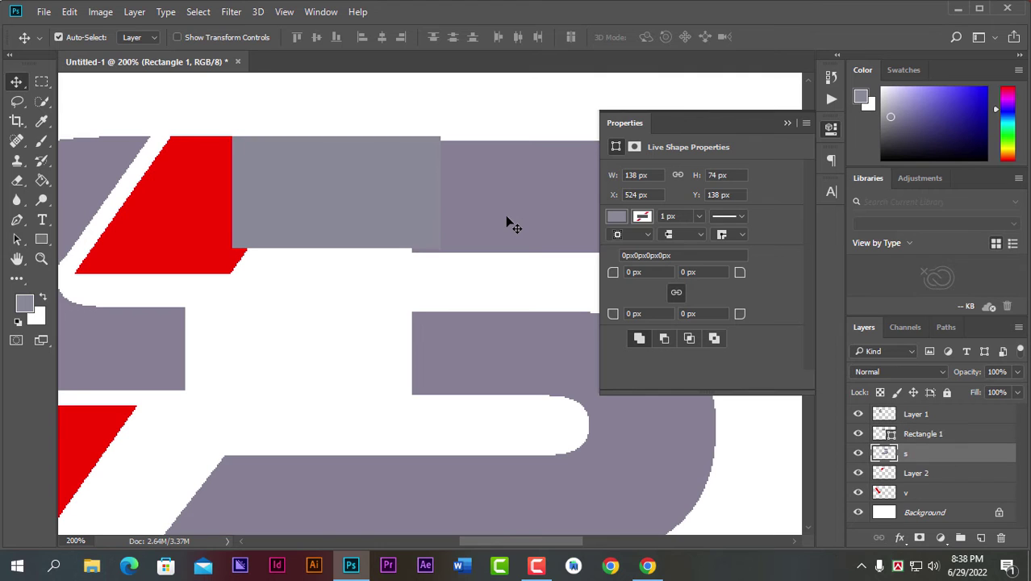
{"action": "key", "text": "Up"}
{"action": "left_click", "coordinate": [284, 209]}
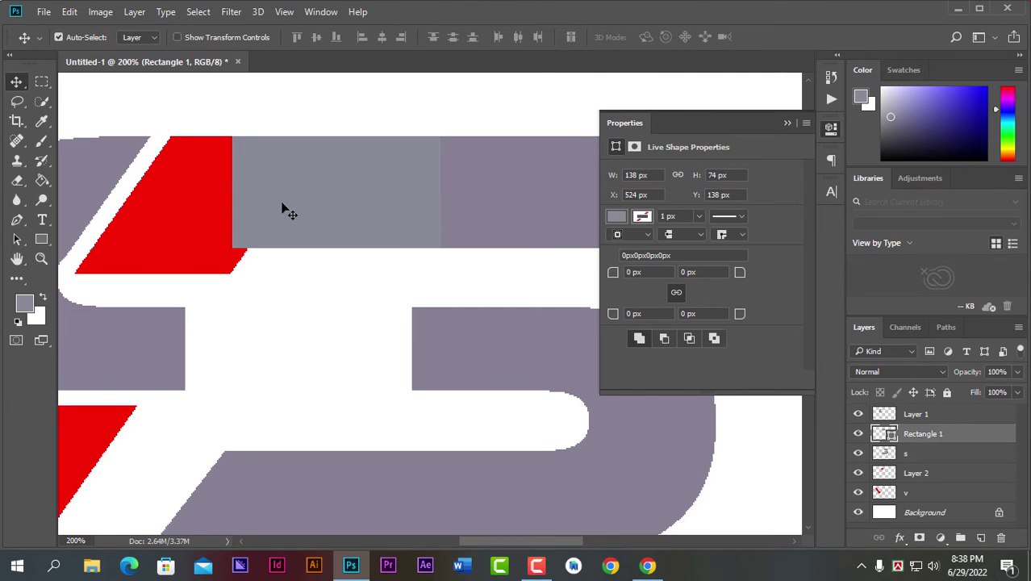
- Rasterize Rectangle 1 and fill it with the red sampled from the V's stripe
{"action": "right_click", "coordinate": [914, 441]}
{"action": "left_click", "coordinate": [649, 294]}
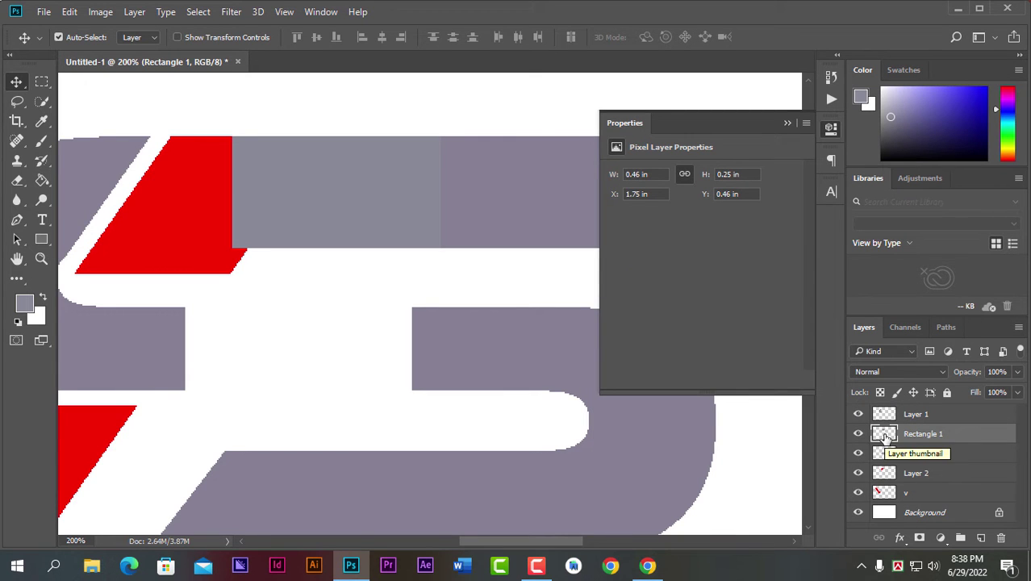
{"action": "left_click", "coordinate": [885, 436], "text": "ctrl"}
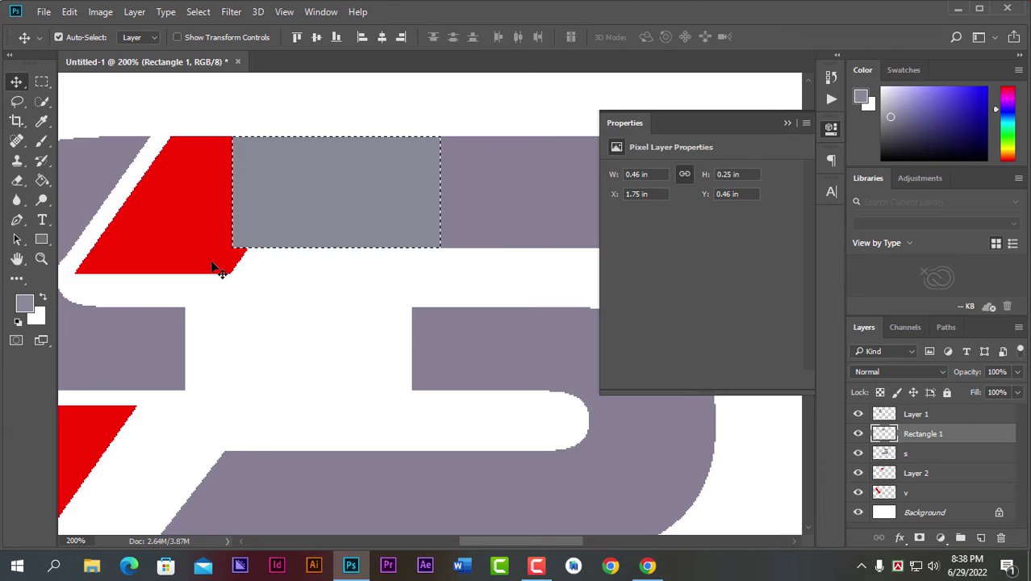
{"action": "left_click", "coordinate": [42, 120]}
{"action": "left_click", "coordinate": [214, 224]}
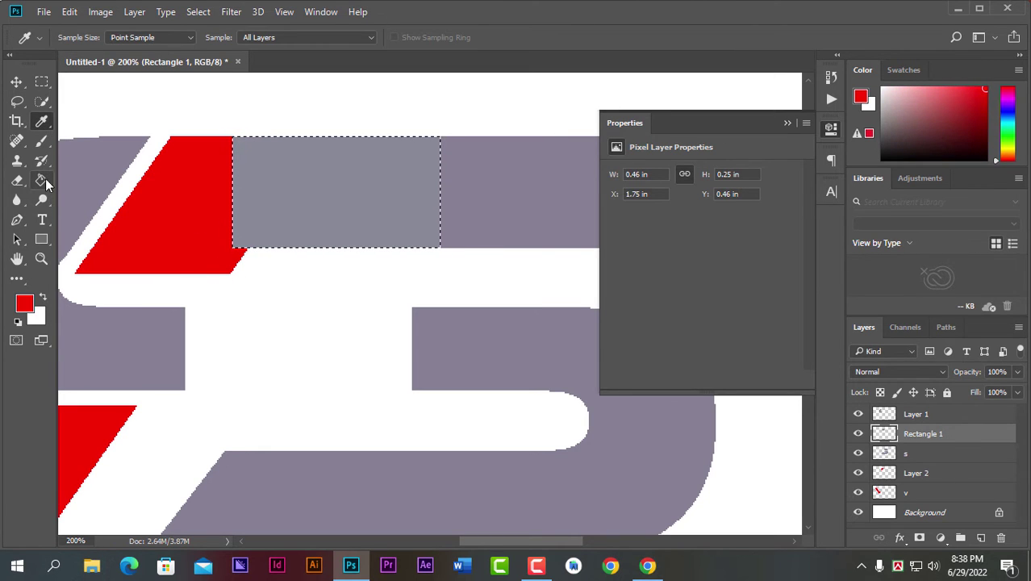
{"action": "left_click", "coordinate": [43, 179]}
{"action": "left_click", "coordinate": [91, 194]}
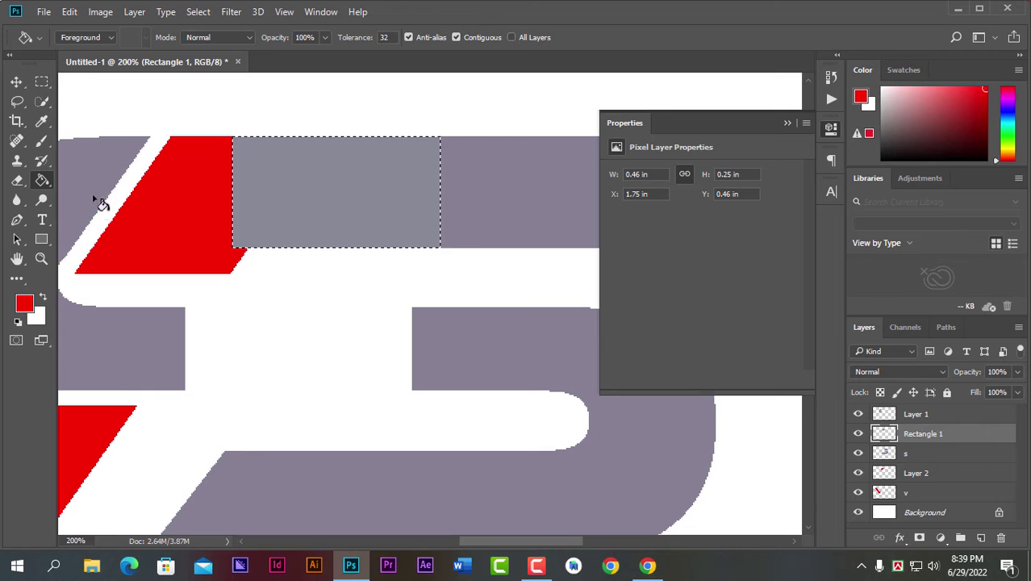
{"action": "left_click", "coordinate": [316, 208]}
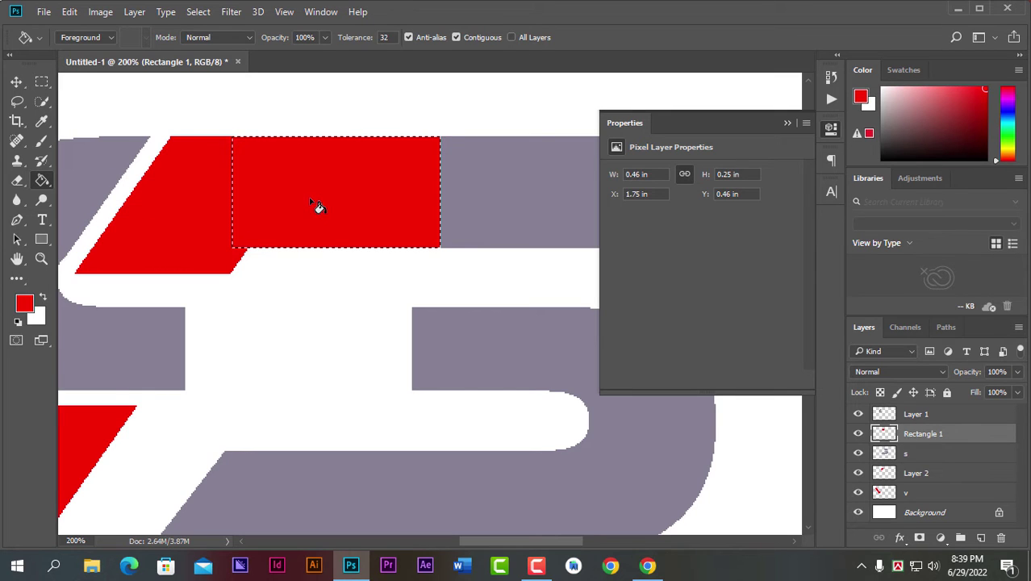
{"action": "key", "text": "ctrl+d"}
{"action": "left_click", "coordinate": [788, 125]}
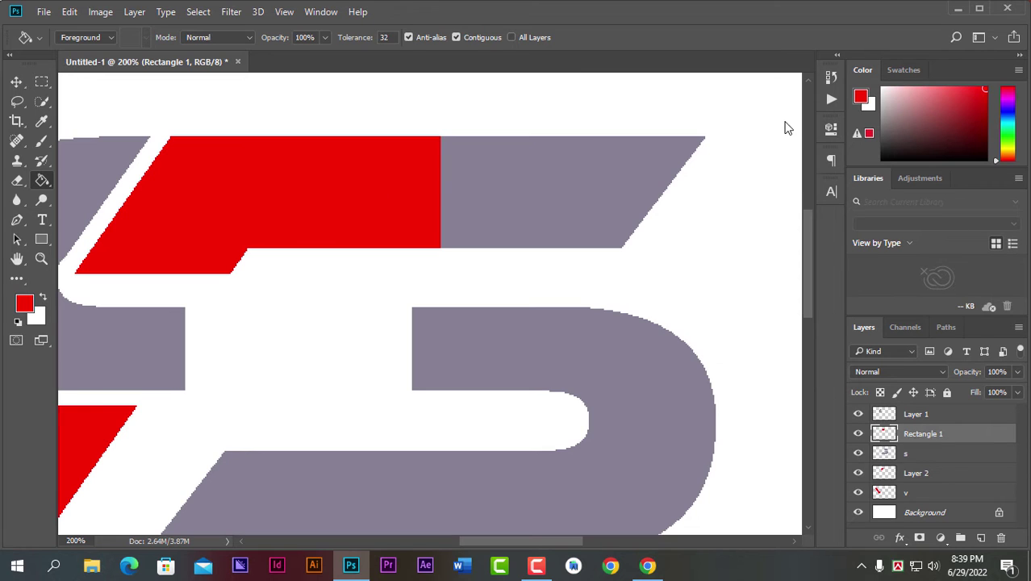
{"action": "left_click", "coordinate": [914, 455]}
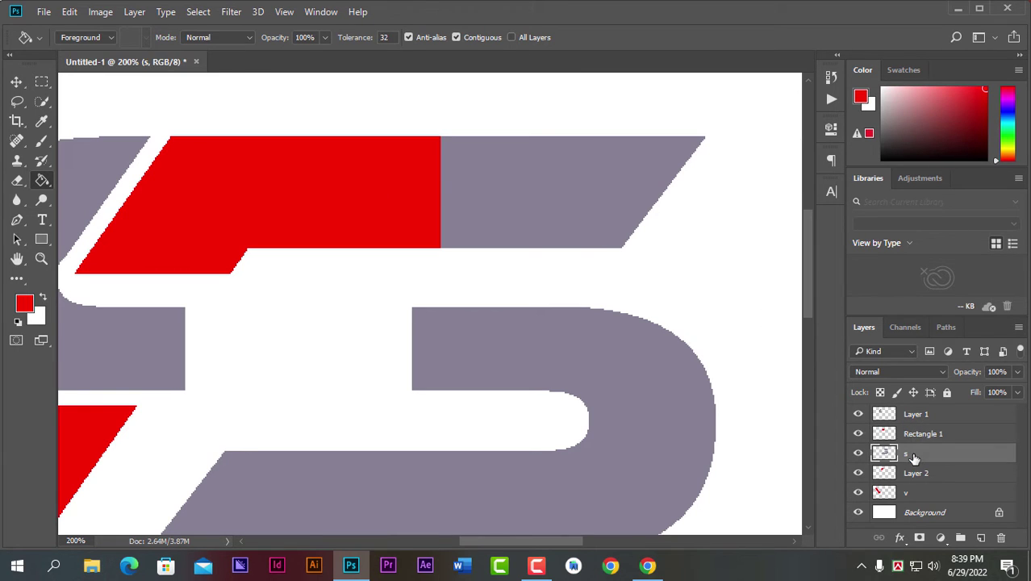
- Cut the grey right end of the S's top bar onto Layer 3 and fill it red
{"action": "left_click", "coordinate": [42, 83]}
{"action": "left_click_drag", "start_coordinate": [407, 114], "coordinate": [715, 273]}
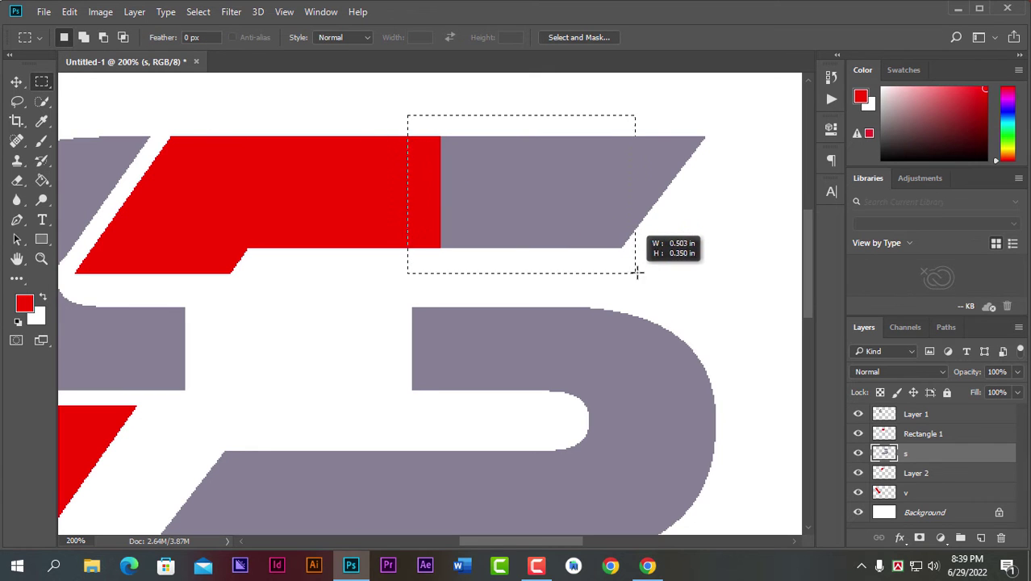
{"action": "right_click", "coordinate": [602, 192]}
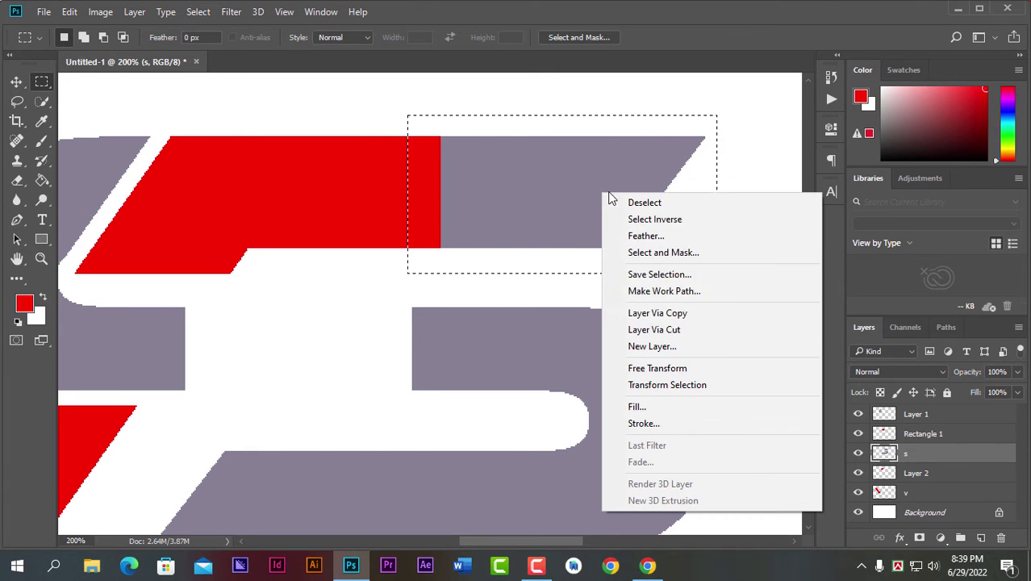
{"action": "left_click", "coordinate": [667, 330]}
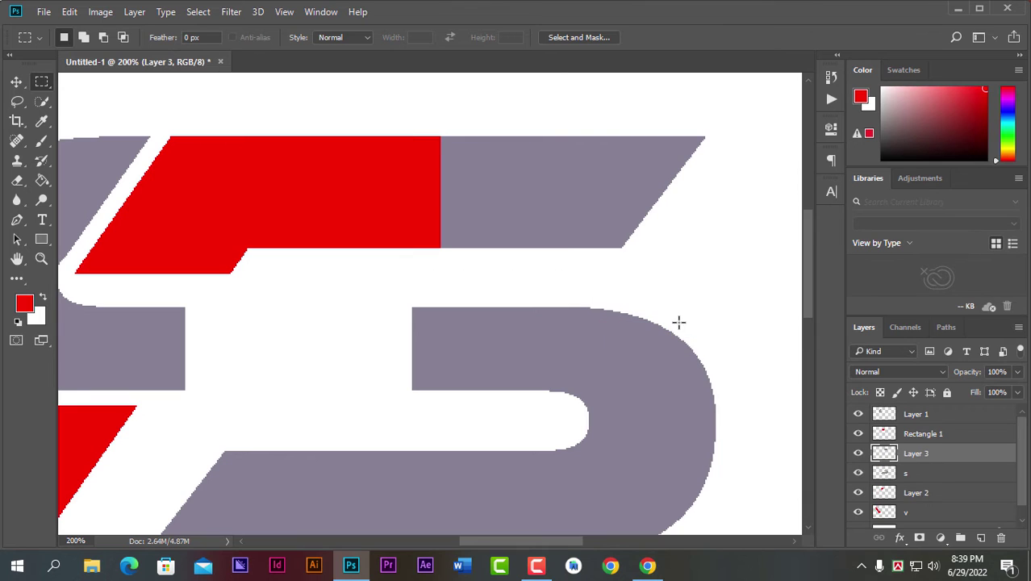
{"action": "left_click", "coordinate": [883, 456], "text": "ctrl"}
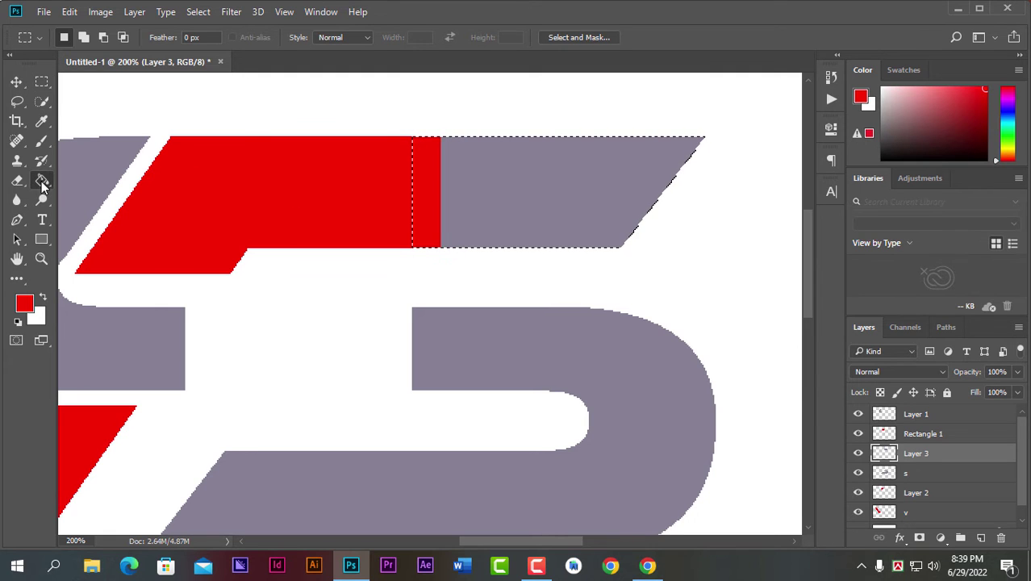
{"action": "left_click_drag", "start_coordinate": [42, 180], "coordinate": [86, 197]}
{"action": "left_click", "coordinate": [510, 177]}
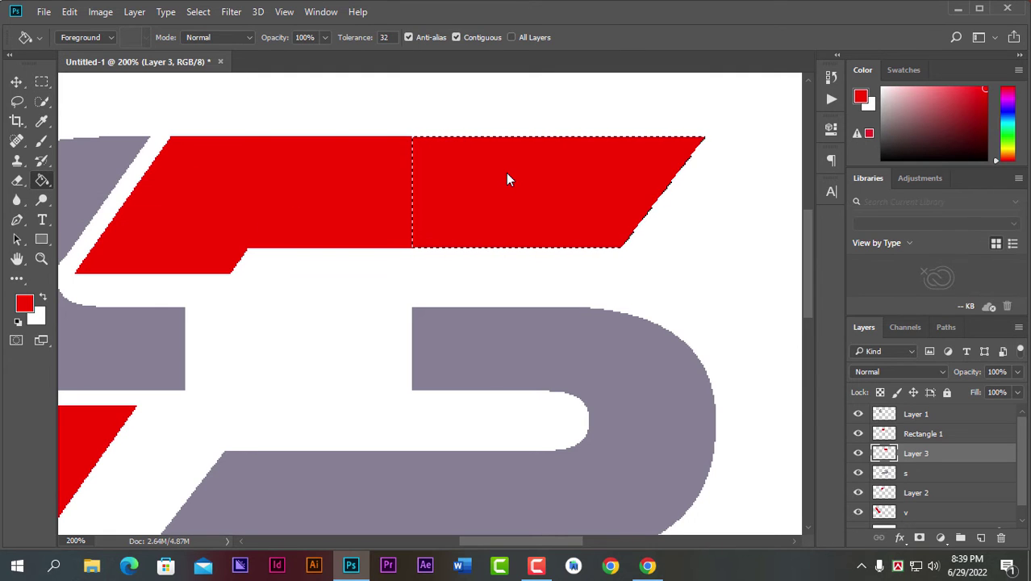
{"action": "key", "text": "ctrl+d"}
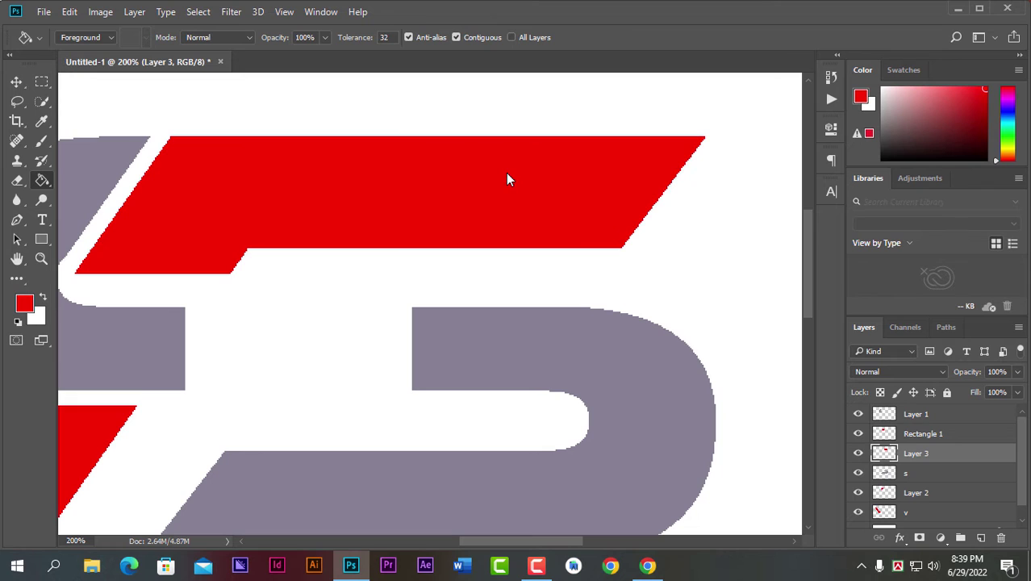
{"action": "left_click", "coordinate": [16, 82]}
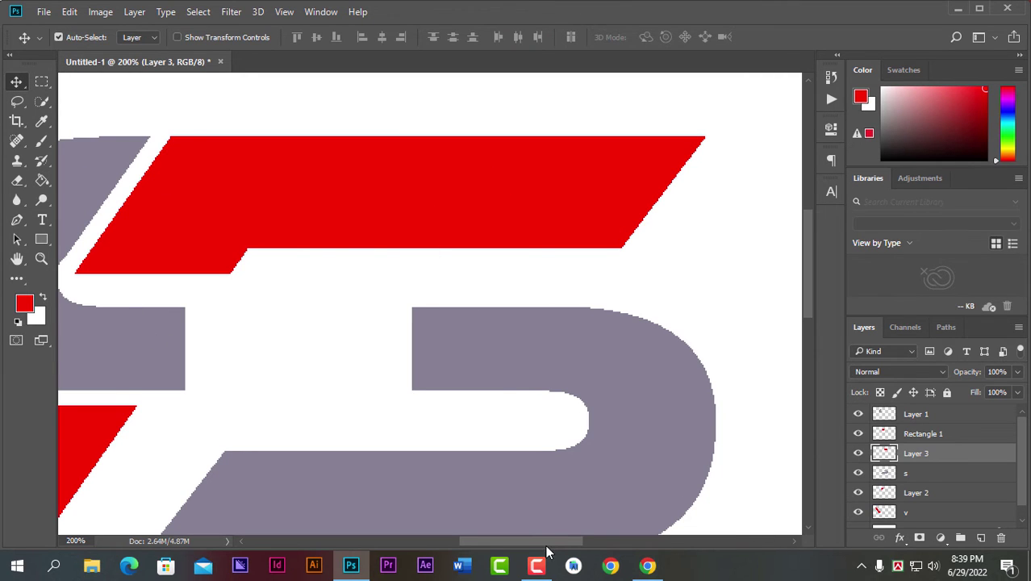
- Draw a red 168 x 55 px rectangle across the S's middle and nudge it down one pixel
{"action": "left_click_drag", "start_coordinate": [544, 544], "coordinate": [510, 528]}
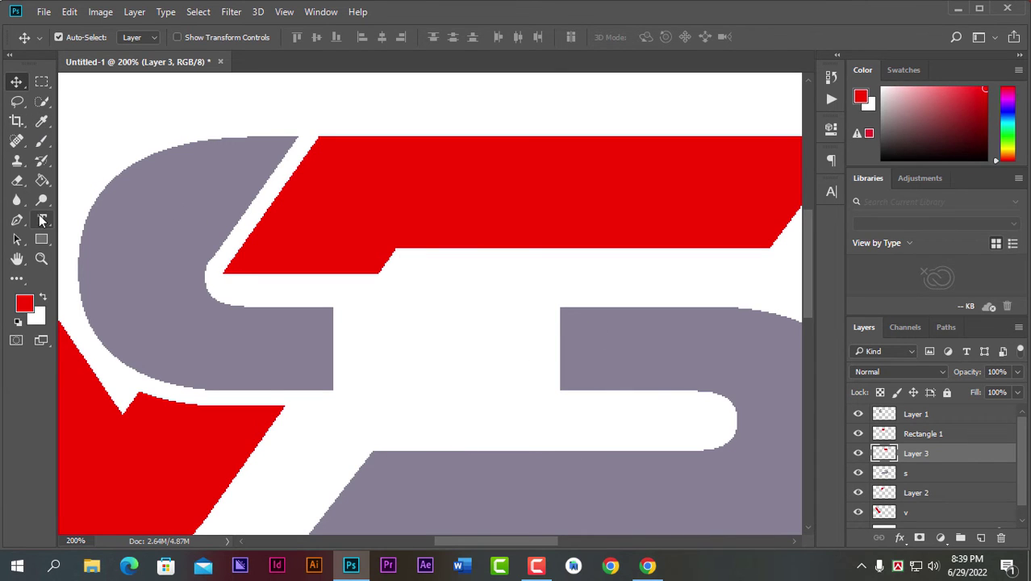
{"action": "right_click", "coordinate": [41, 239]}
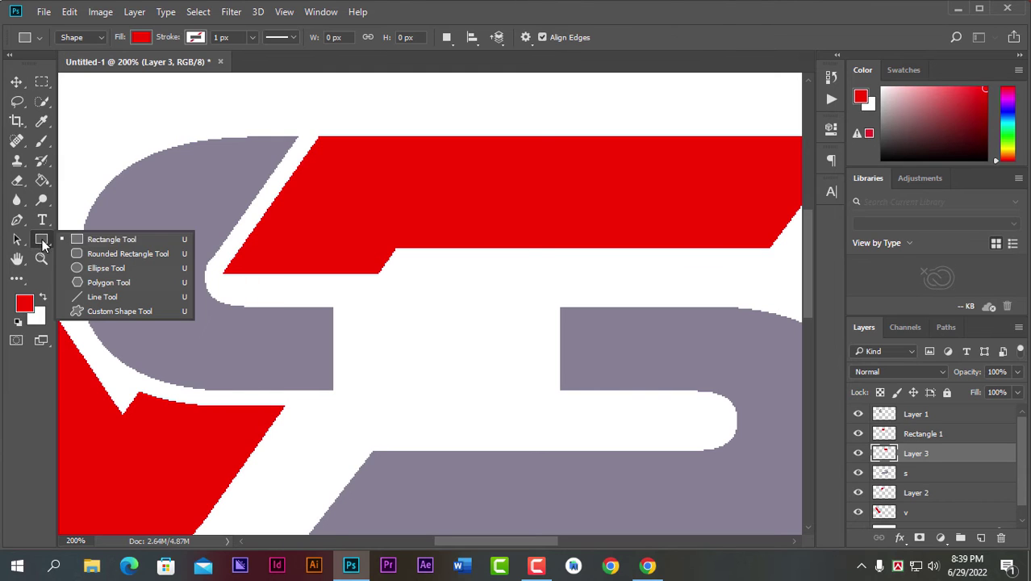
{"action": "left_click", "coordinate": [80, 245]}
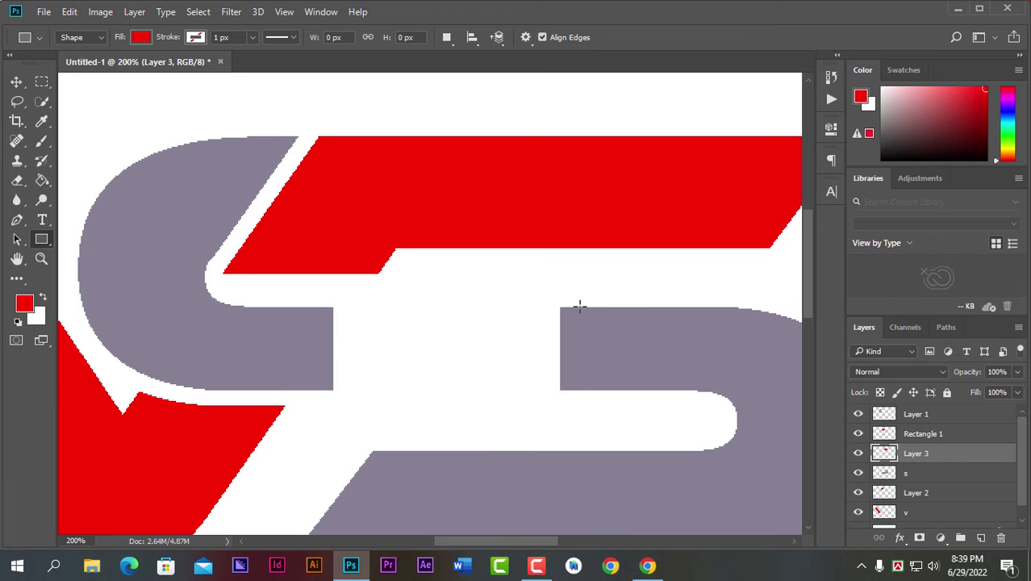
{"action": "mouse_move", "coordinate": [580, 306]}
{"action": "left_mouse_down"}
{"action": "mouse_move", "coordinate": [589, 389]}
{"action": "mouse_move", "coordinate": [328, 389]}
{"action": "left_mouse_up"}
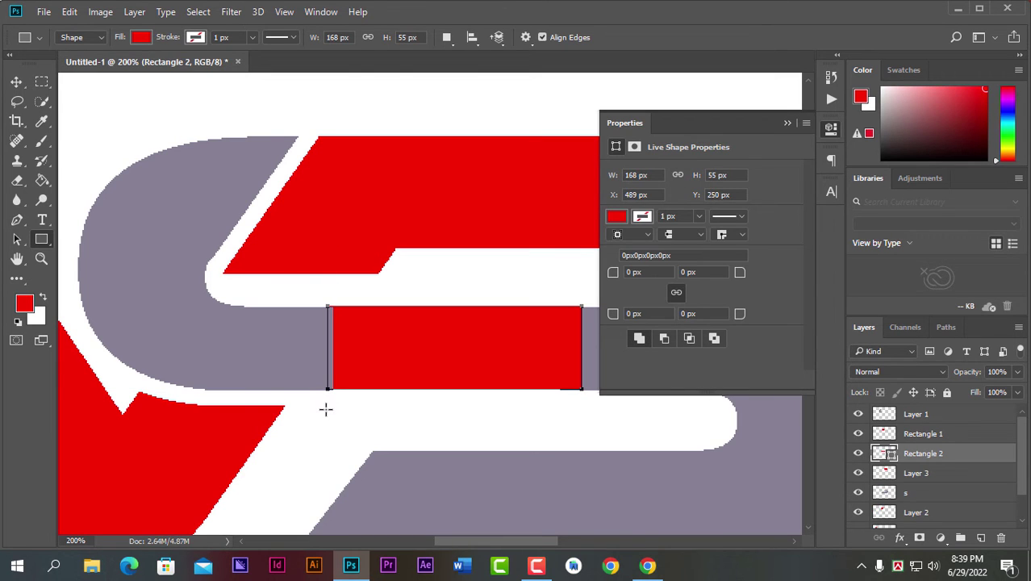
{"action": "left_click", "coordinate": [786, 124]}
{"action": "left_click", "coordinate": [16, 81]}
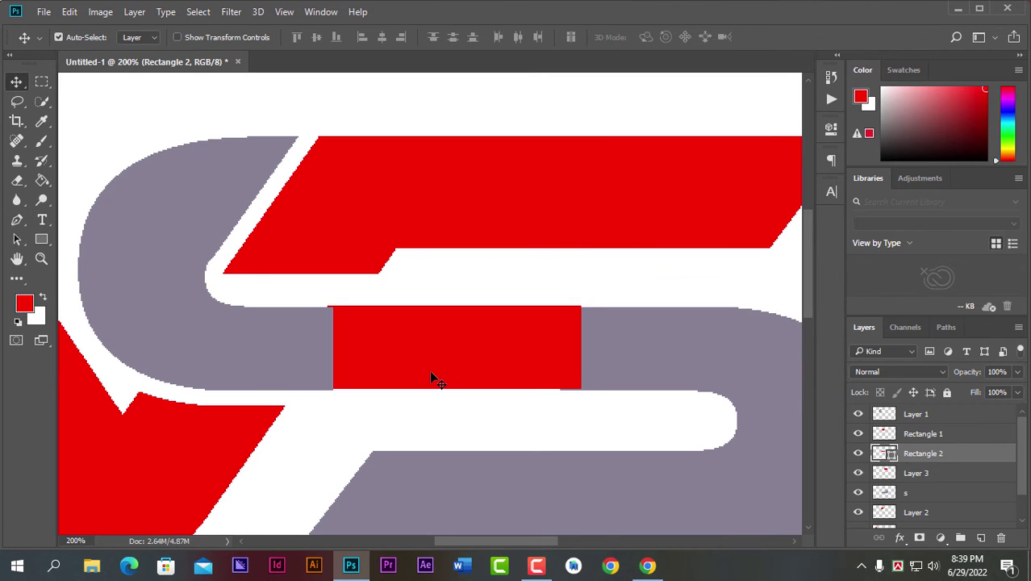
{"action": "key", "text": "Down"}
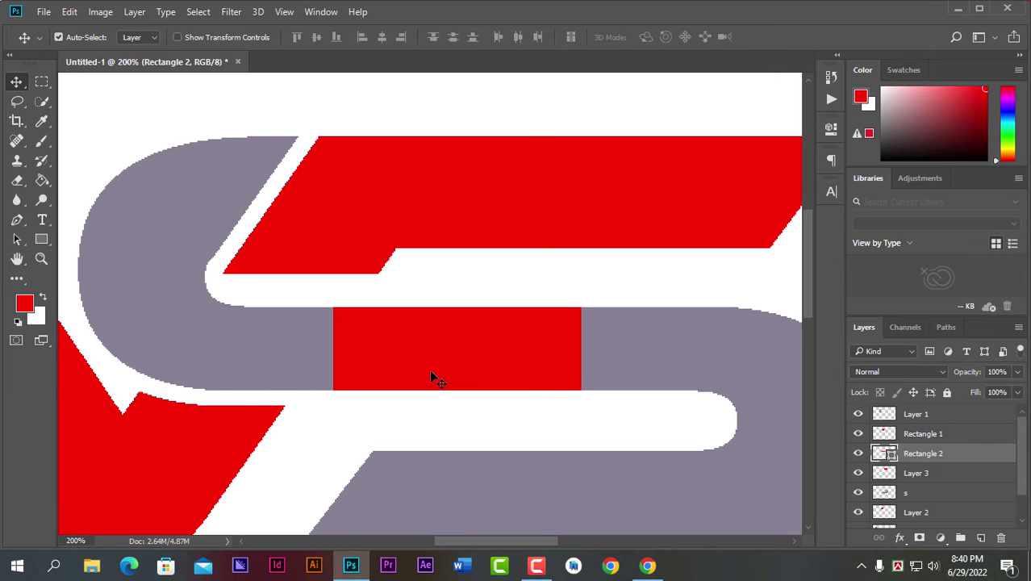
- Rasterize Rectangle 2 and fill it with the grey sampled from the S
{"action": "right_click", "coordinate": [916, 456]}
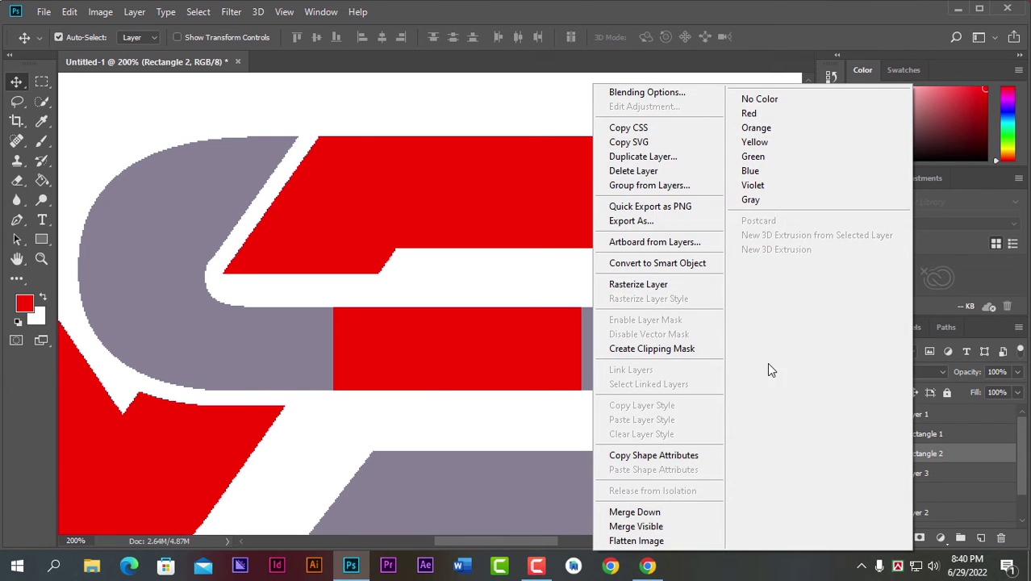
{"action": "left_click", "coordinate": [661, 284]}
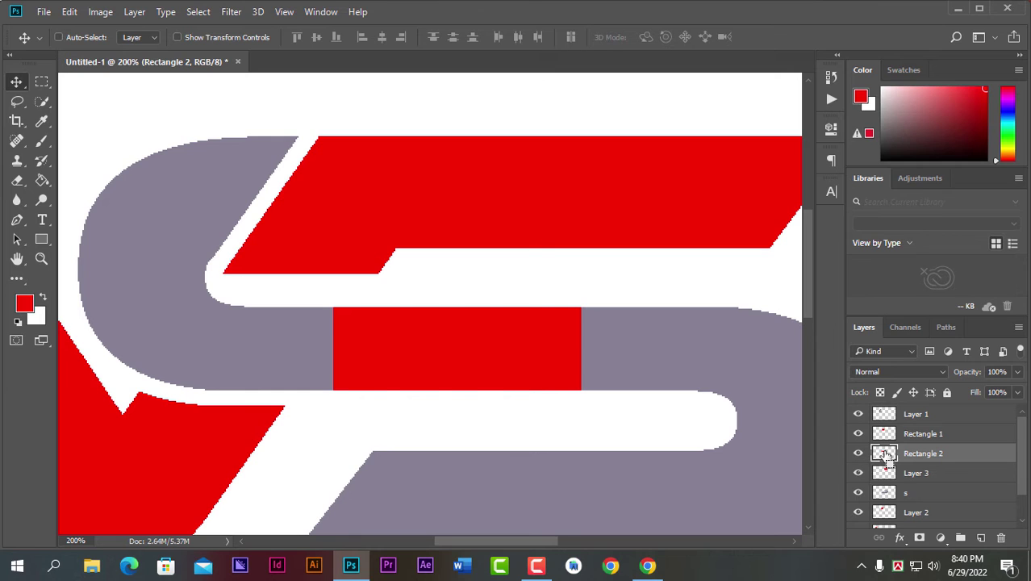
{"action": "left_click", "coordinate": [884, 455], "text": "ctrl"}
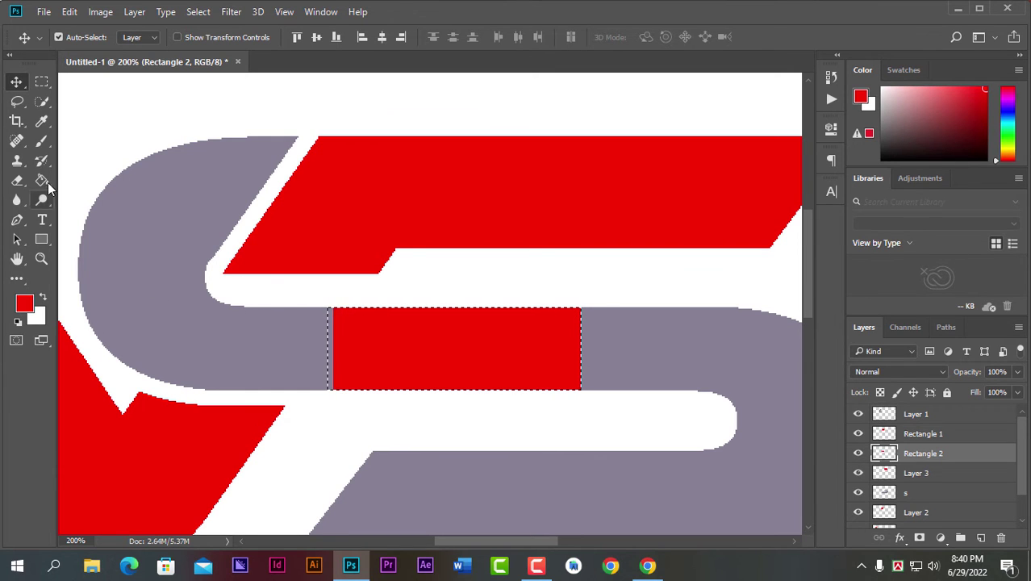
{"action": "left_click", "coordinate": [42, 120]}
{"action": "left_click", "coordinate": [121, 246]}
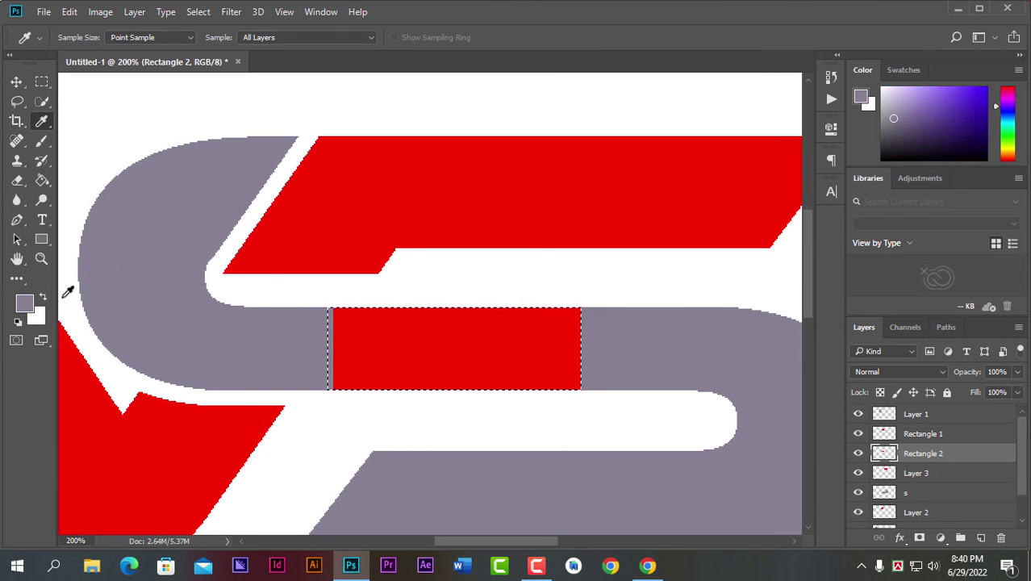
{"action": "left_click", "coordinate": [48, 183]}
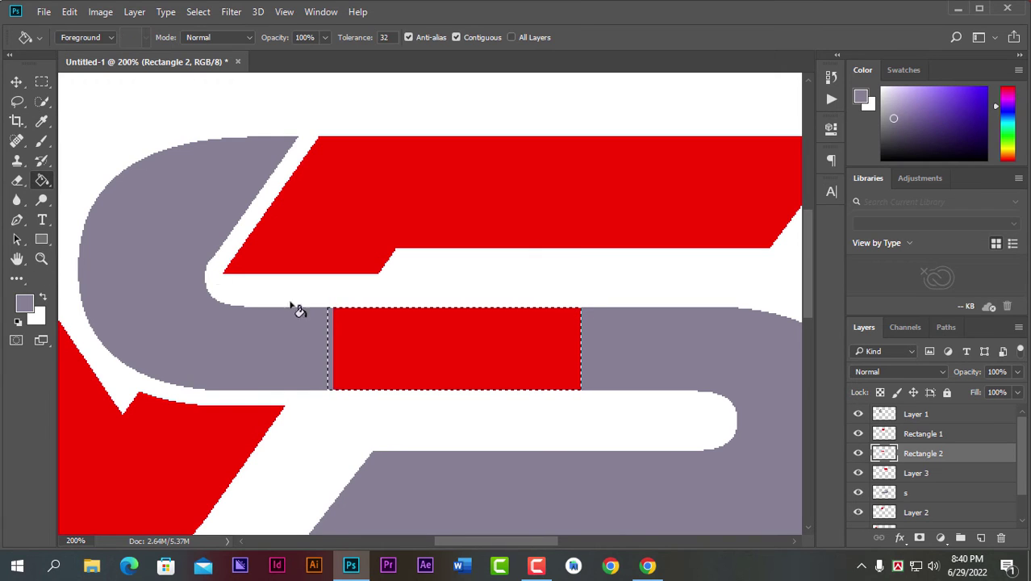
{"action": "left_click", "coordinate": [409, 342]}
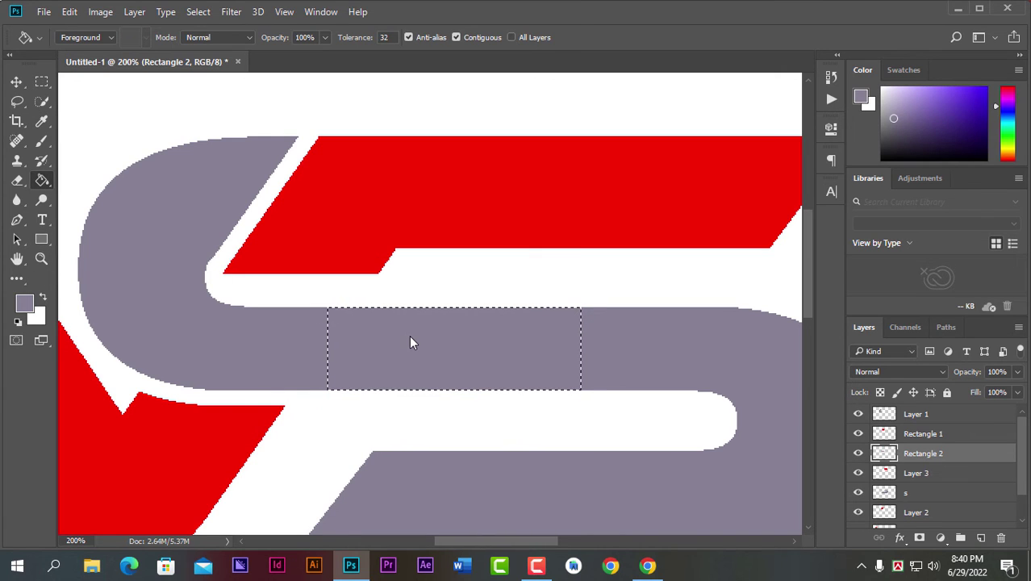
{"action": "key", "text": "ctrl+d"}
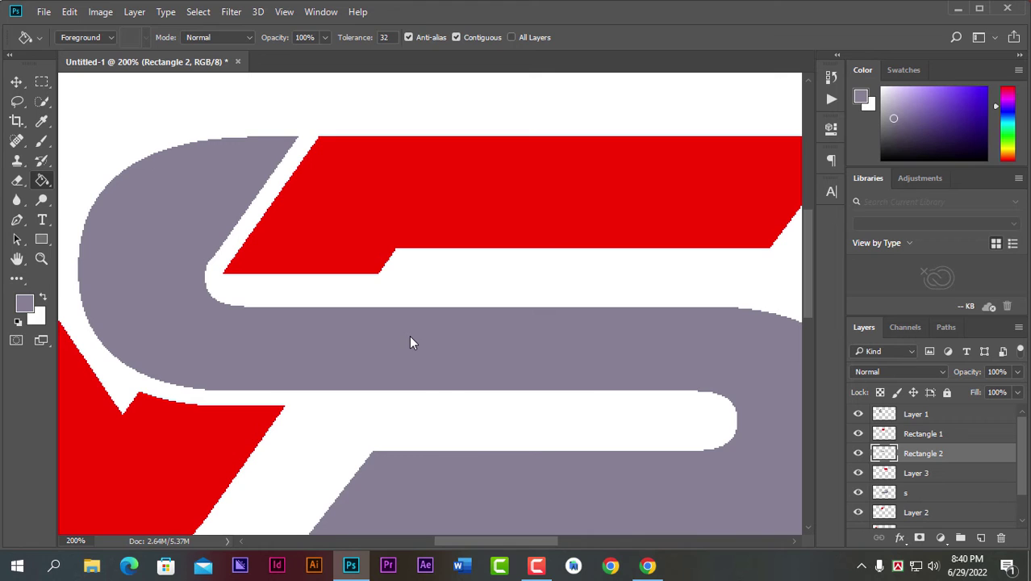
- Zoom out to view the whole logo
{"action": "left_click", "coordinate": [16, 82]}
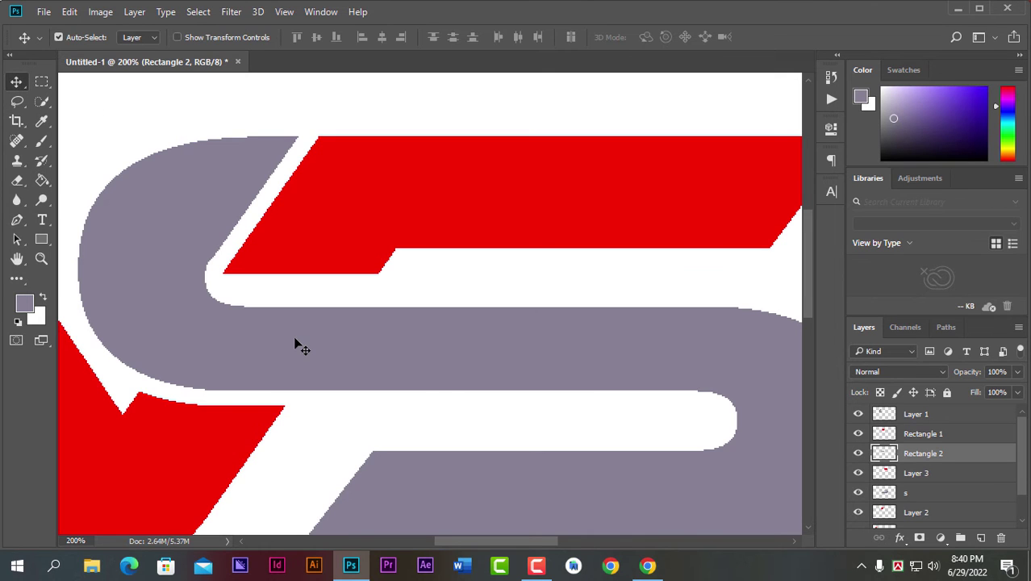
{"action": "left_click", "coordinate": [39, 260]}
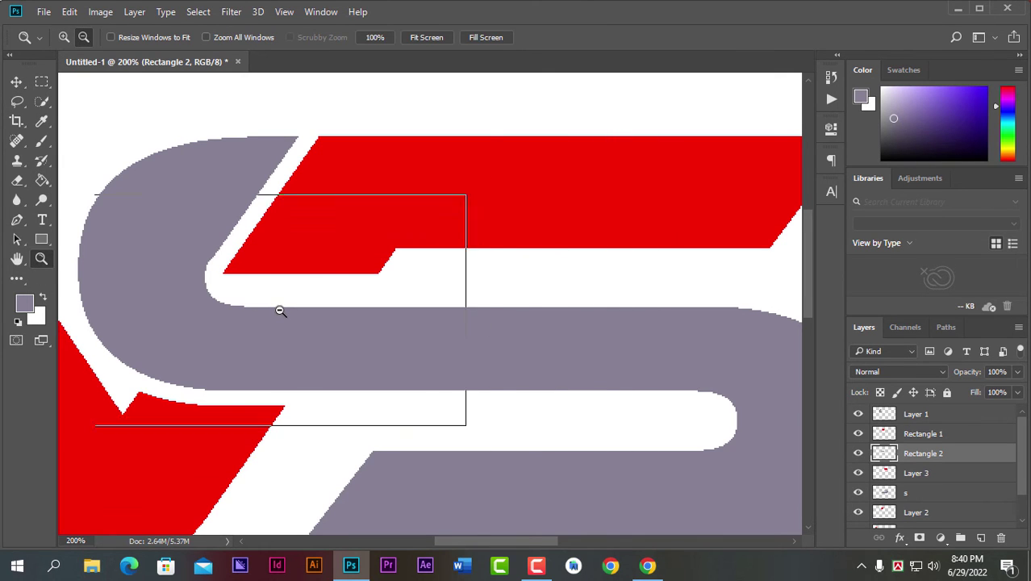
{"action": "left_click", "coordinate": [280, 308], "text": "alt"}
{"action": "left_click", "coordinate": [282, 319], "text": "alt"}
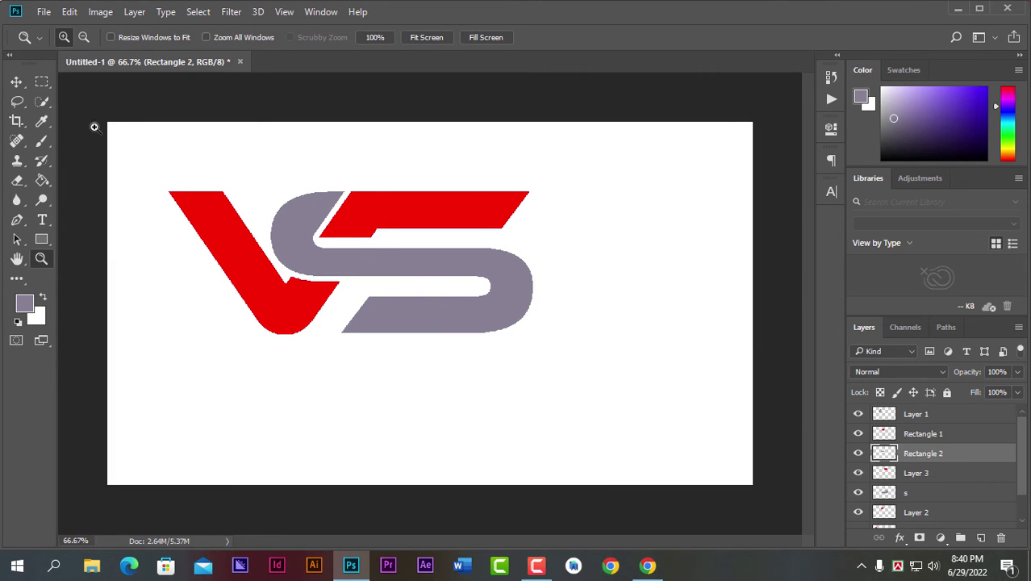
{"action": "left_click", "coordinate": [9, 89]}
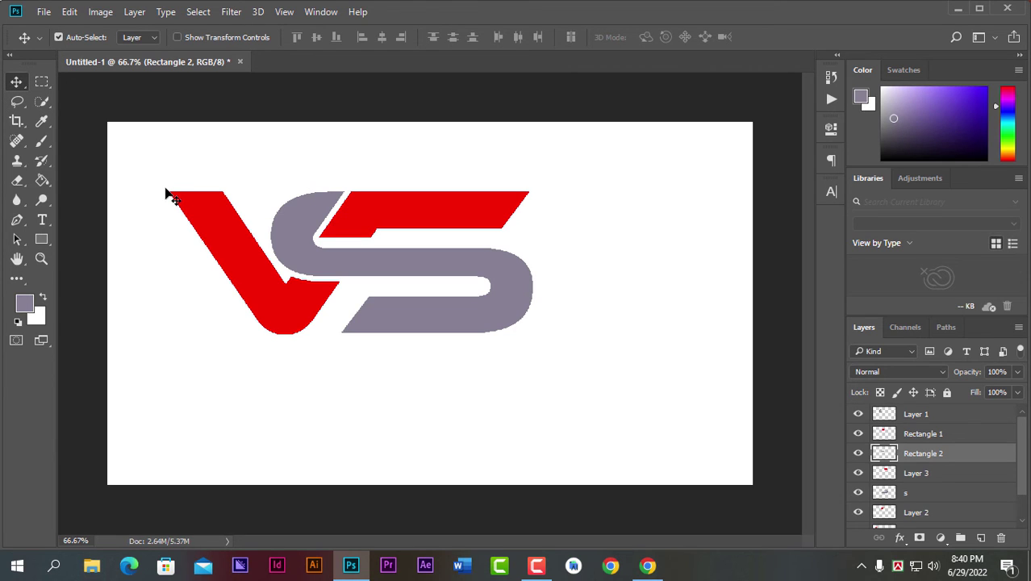
{"action": "left_click", "coordinate": [44, 82]}
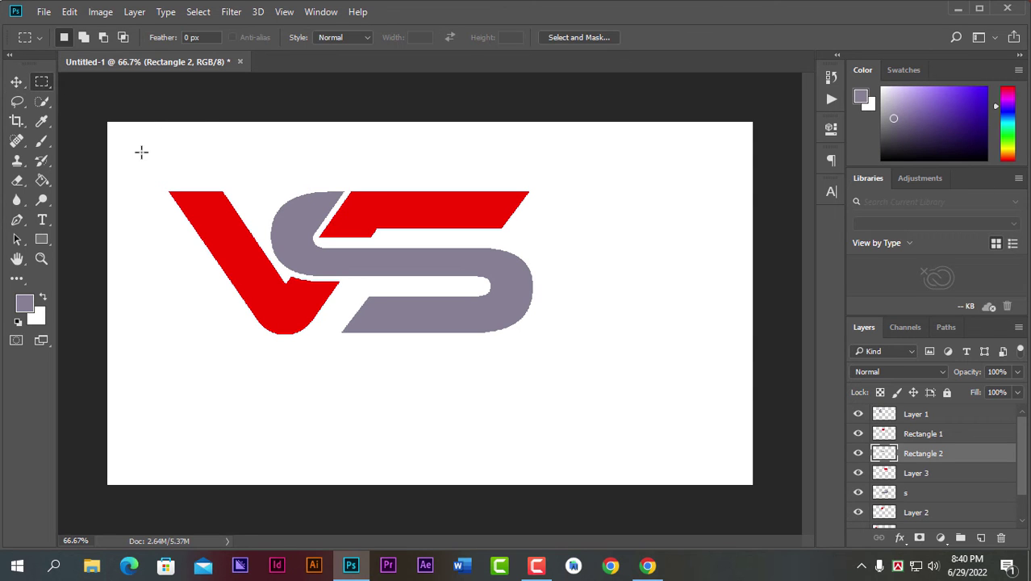
{"action": "left_click_drag", "start_coordinate": [141, 153], "coordinate": [602, 376]}
{"action": "left_click_drag", "start_coordinate": [465, 276], "coordinate": [483, 272]}
{"action": "key", "text": "ctrl+d"}
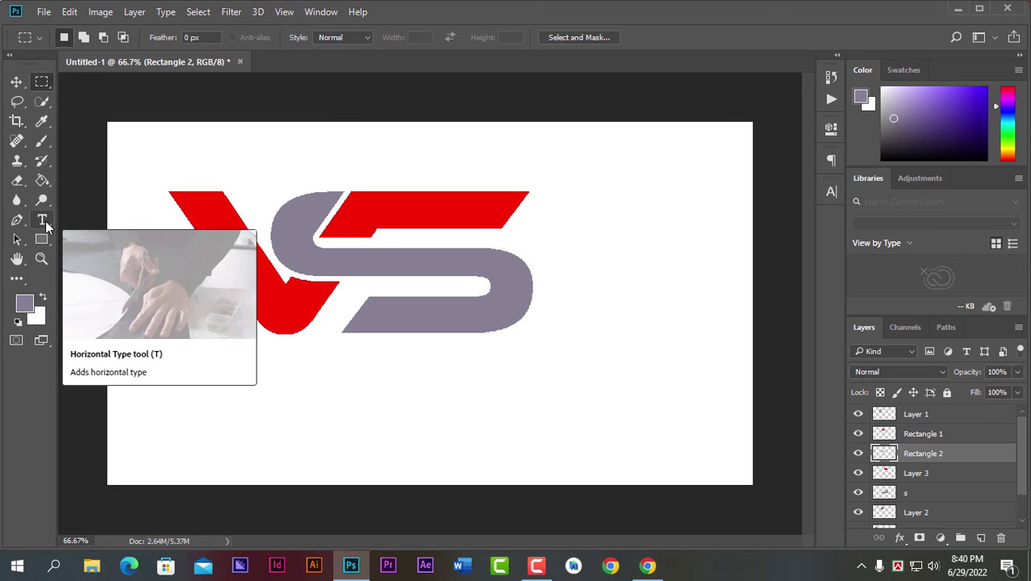
- Start a text line below the monogram, trying 30 pt and clearing the test letters
{"action": "left_click", "coordinate": [916, 414]}
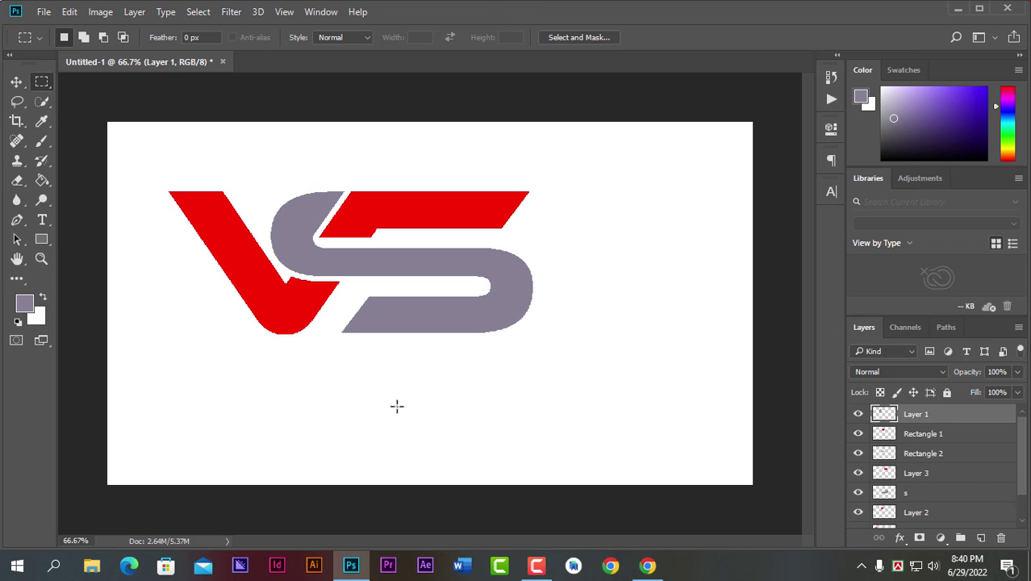
{"action": "left_click", "coordinate": [42, 219]}
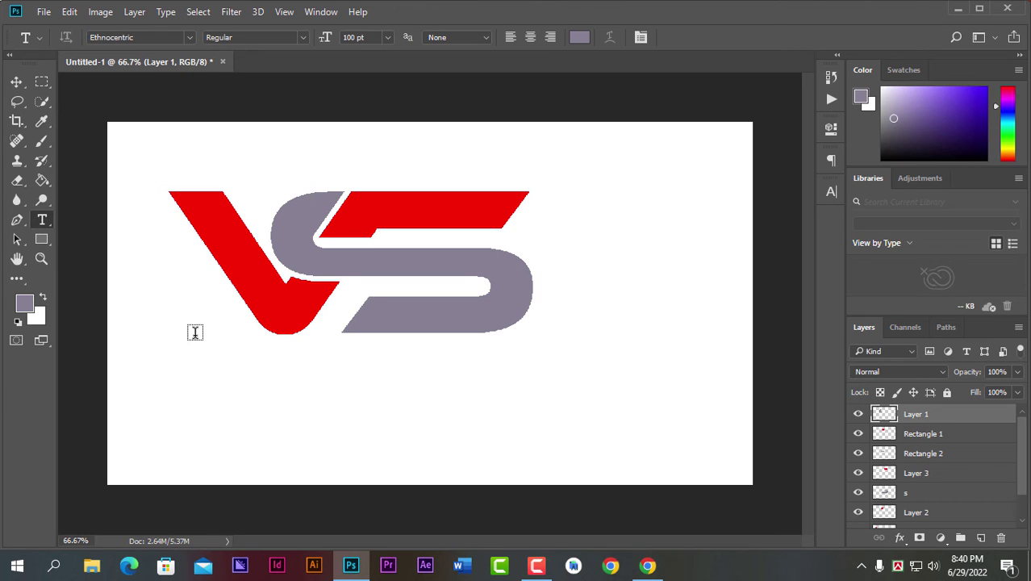
{"action": "left_click", "coordinate": [235, 379]}
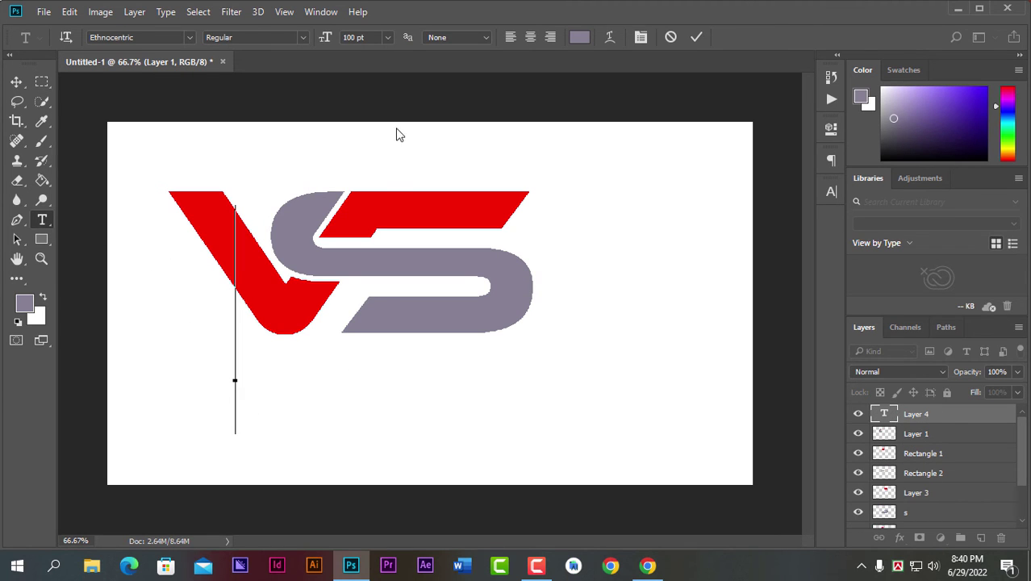
{"action": "left_click", "coordinate": [389, 37]}
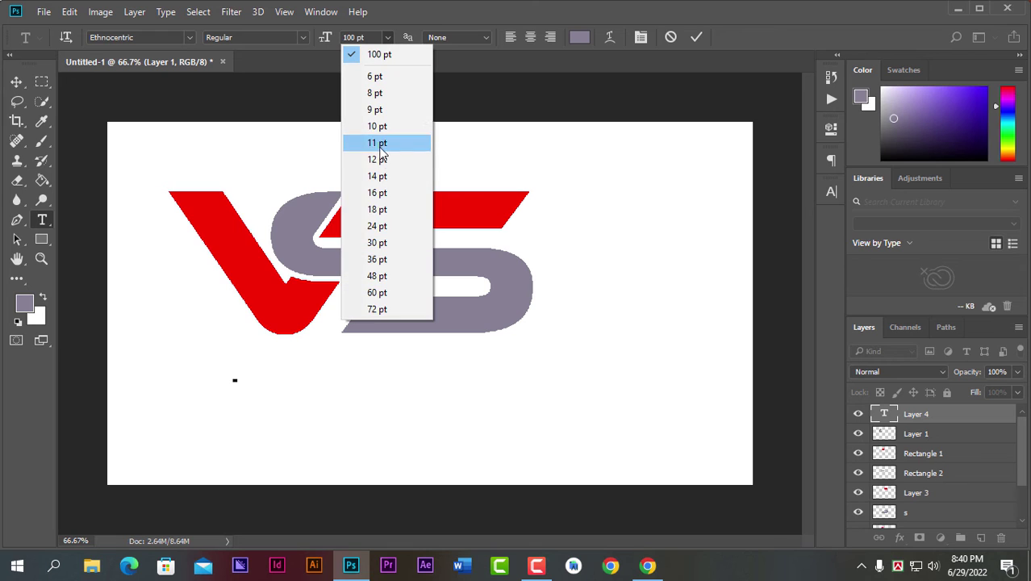
{"action": "left_click", "coordinate": [383, 243]}
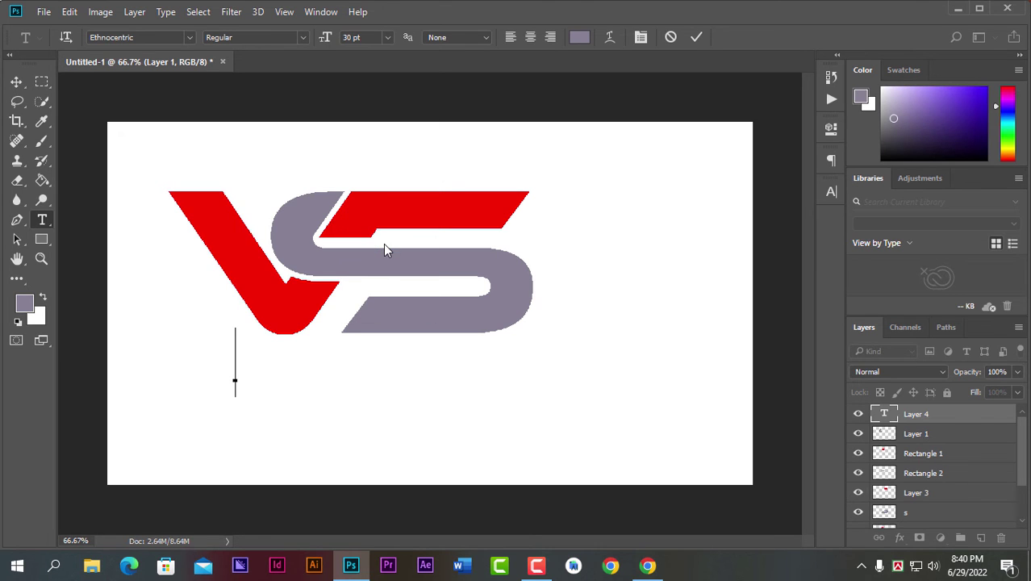
{"action": "type", "text": "VE"}
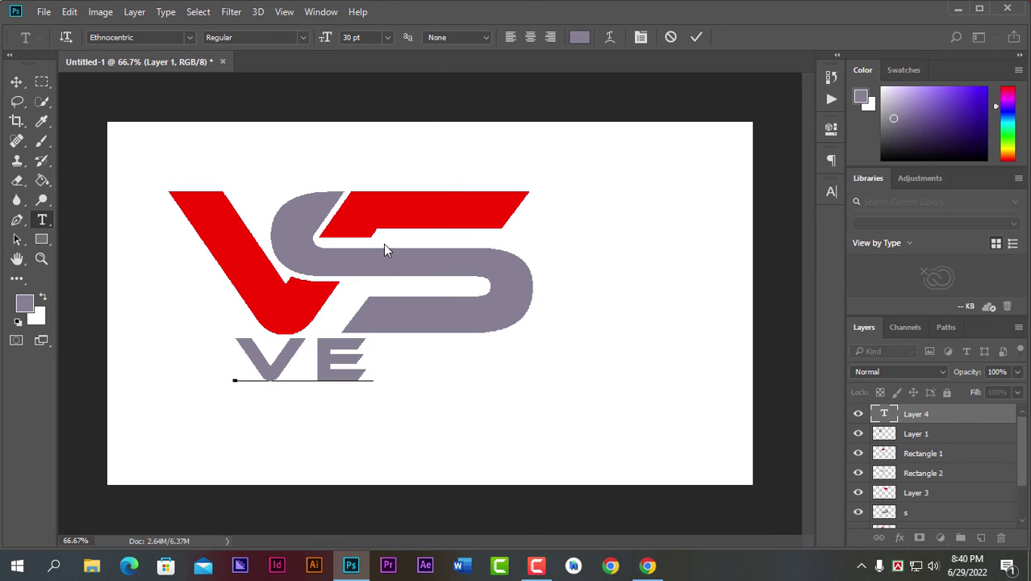
{"action": "type", "text": "C"}
{"action": "key", "text": "Left"}
{"action": "key", "text": "Delete"}
{"action": "key", "text": "BackSpace"}
{"action": "key", "text": "BackSpace"}
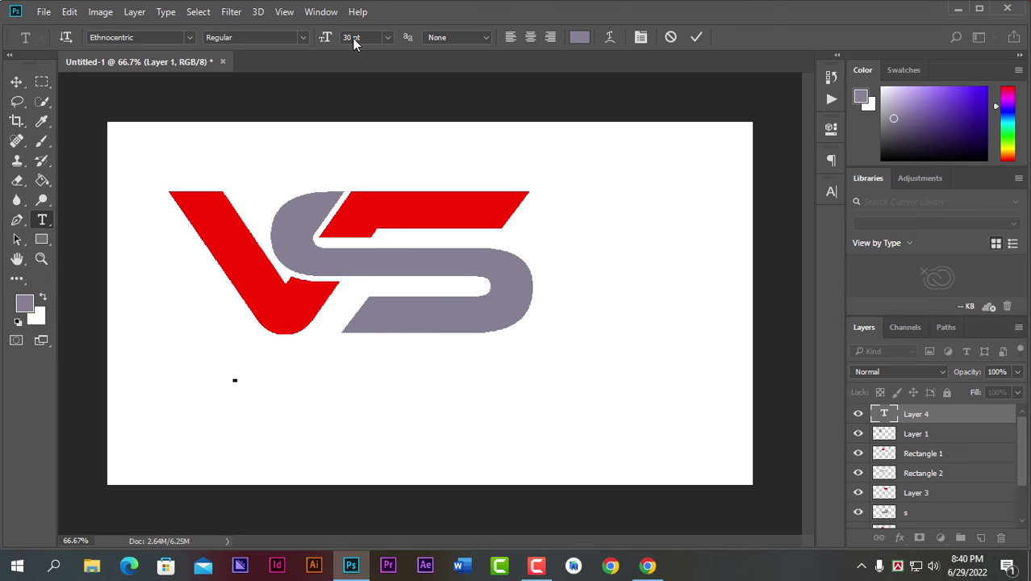
- Type 'VECTOR STOCK' at 16 pt and commit it
{"action": "left_click", "coordinate": [384, 37]}
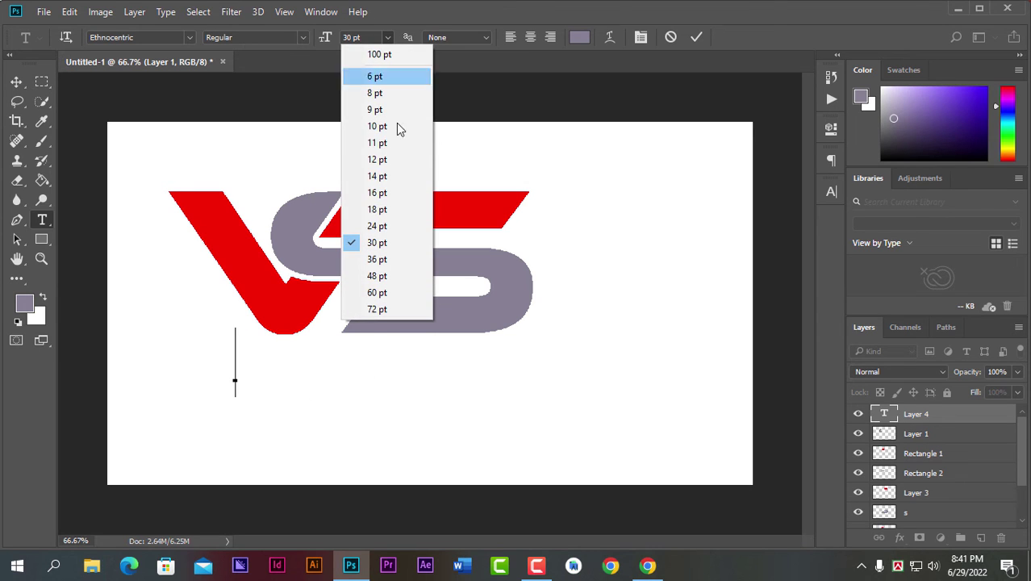
{"action": "left_click", "coordinate": [380, 195]}
{"action": "type", "text": "C"}
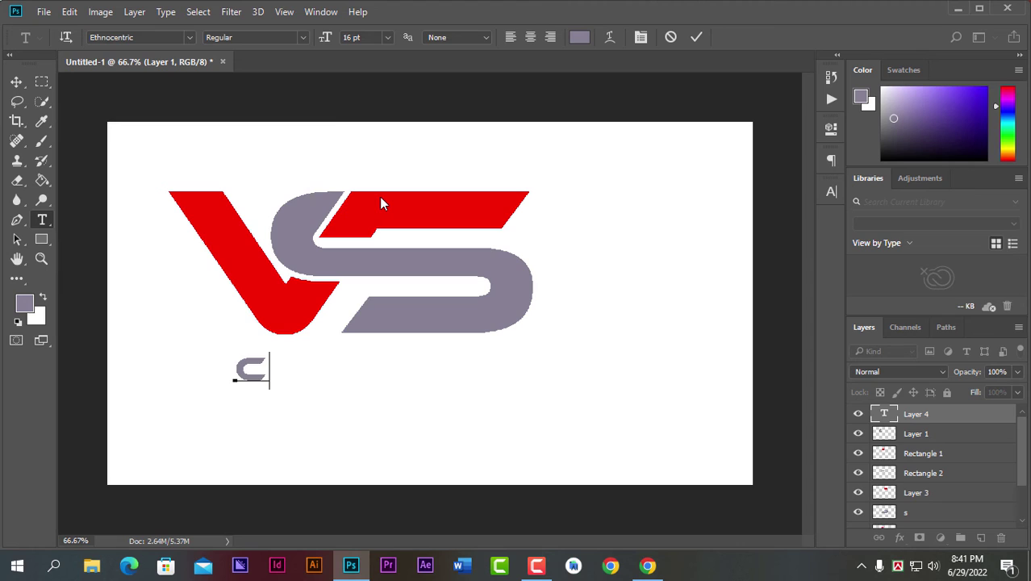
{"action": "key", "text": "BackSpace"}
{"action": "type", "text": "VECTY"}
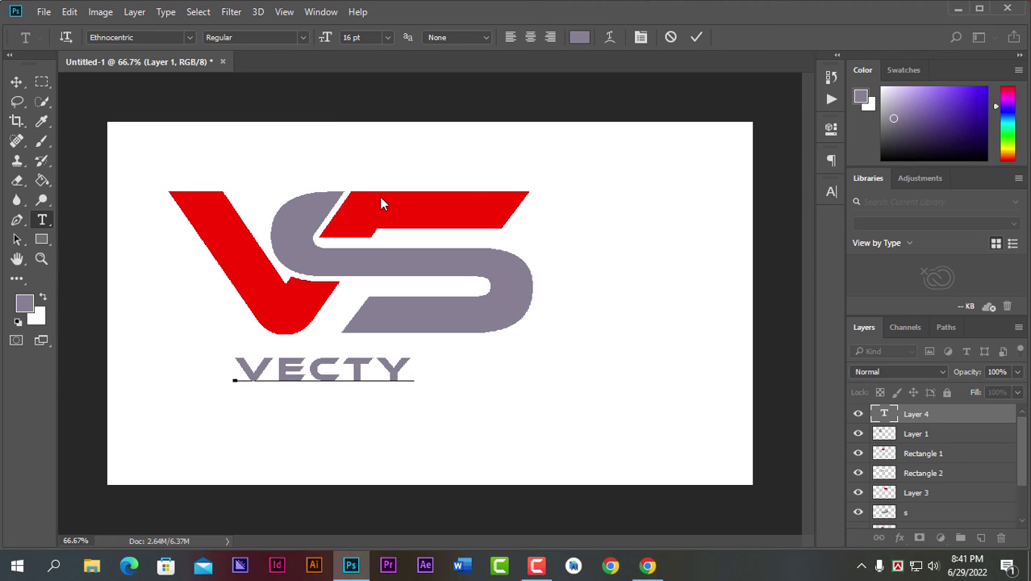
{"action": "key", "text": "BackSpace"}
{"action": "type", "text": "OR S"}
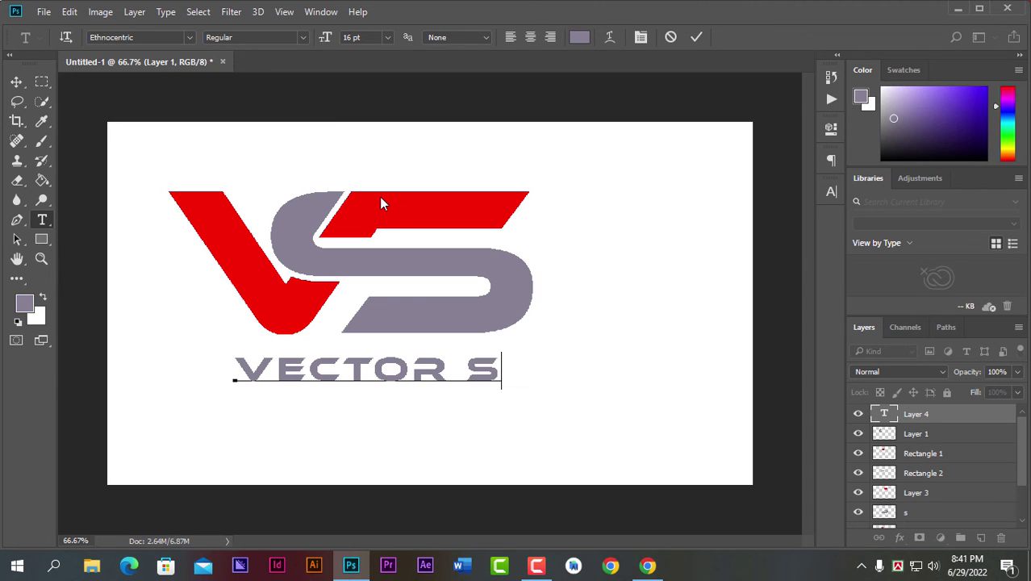
{"action": "type", "text": "TOCK"}
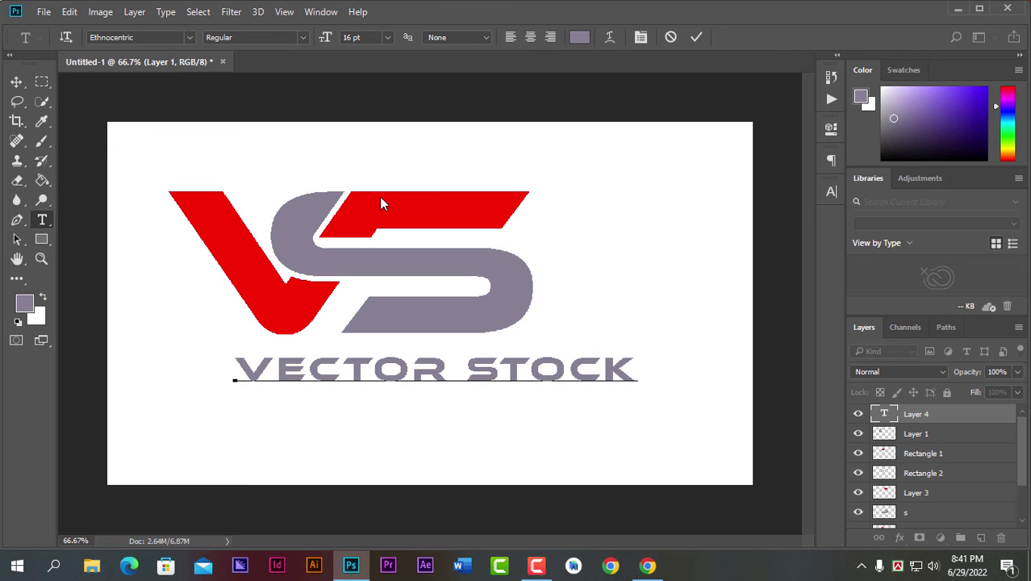
{"action": "left_click", "coordinate": [16, 82]}
- Shift the wordmark left under the monogram and colour STOCK with the V's red
{"action": "left_click_drag", "start_coordinate": [338, 384], "coordinate": [267, 382]}
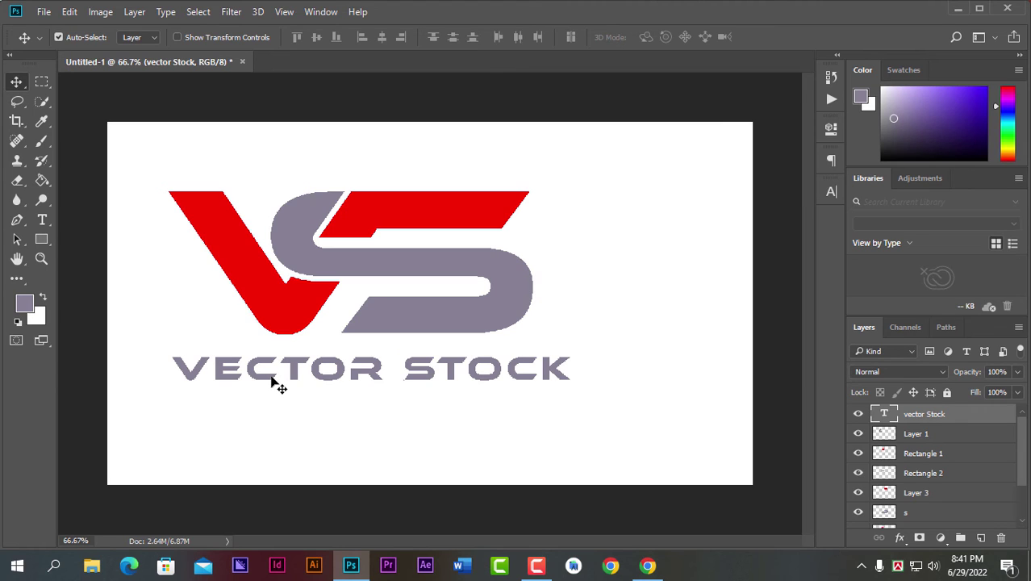
{"action": "key", "text": "t"}
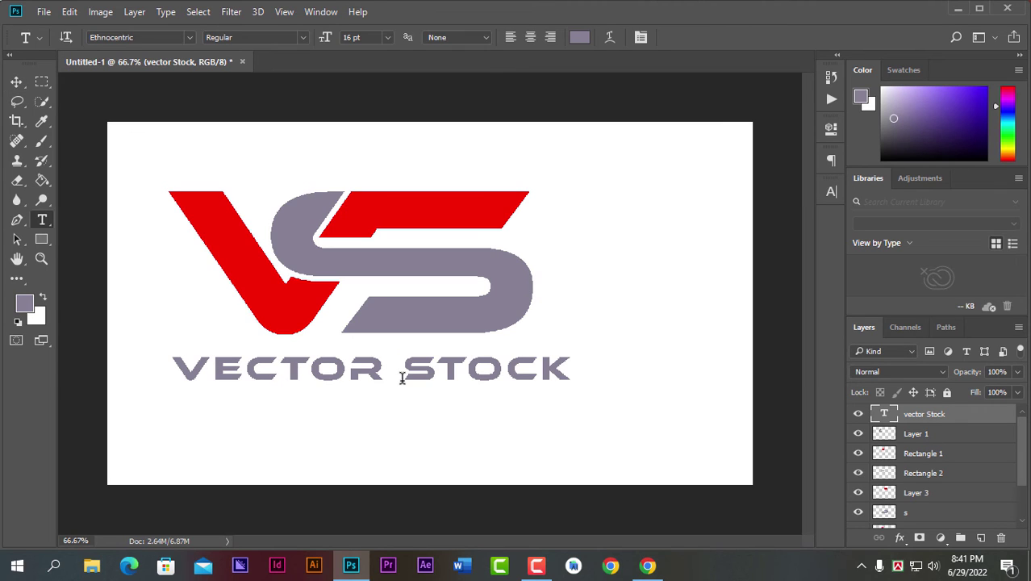
{"action": "left_click_drag", "start_coordinate": [403, 377], "coordinate": [570, 371]}
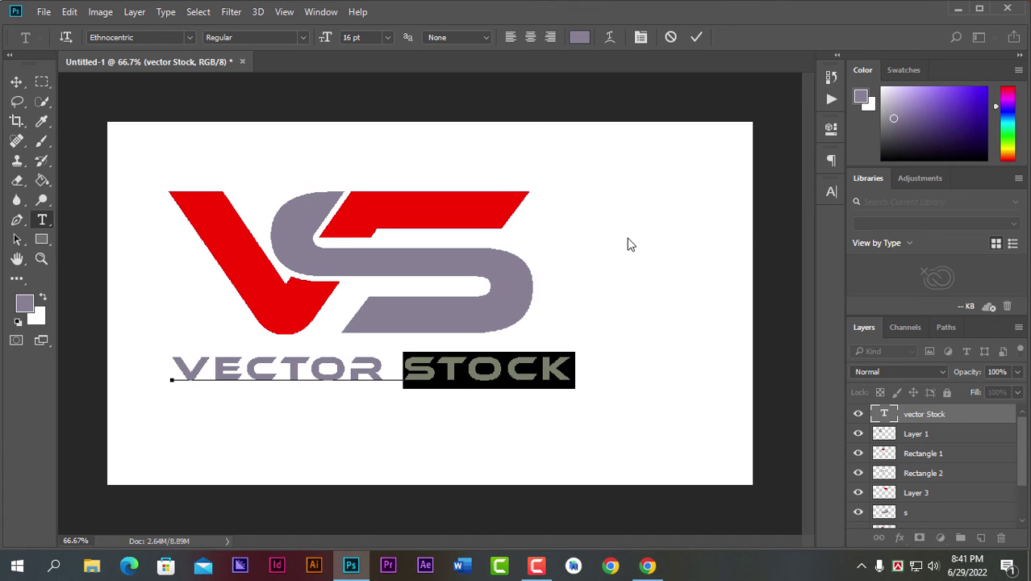
{"action": "left_click", "coordinate": [831, 194]}
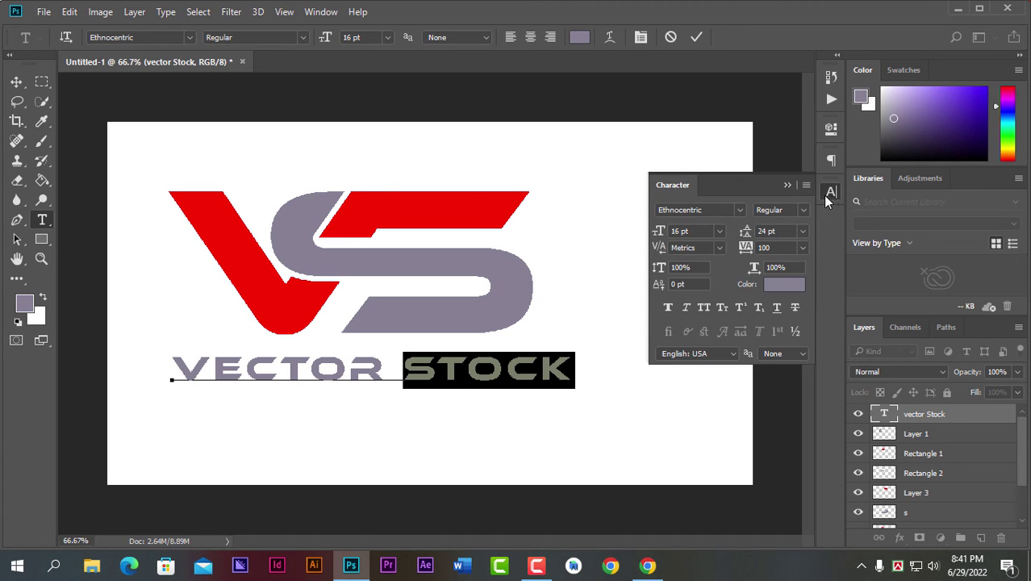
{"action": "left_click", "coordinate": [42, 121]}
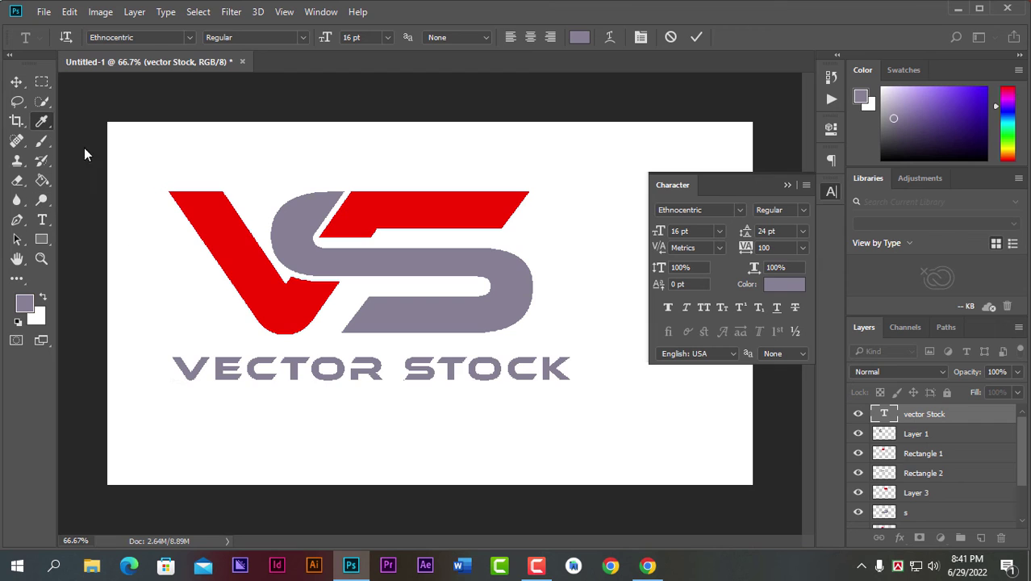
{"action": "left_click", "coordinate": [213, 218]}
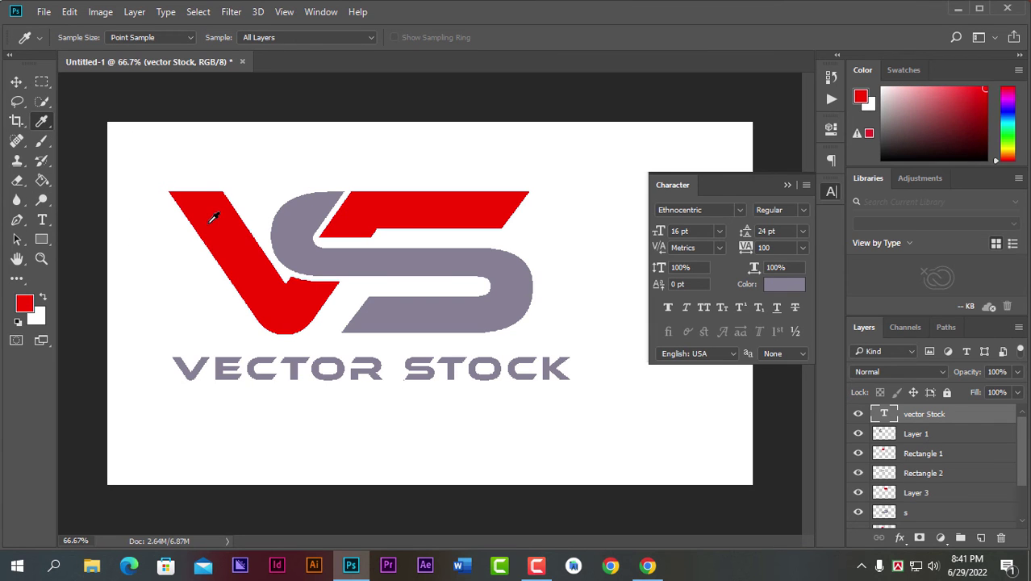
{"action": "left_click", "coordinate": [783, 286]}
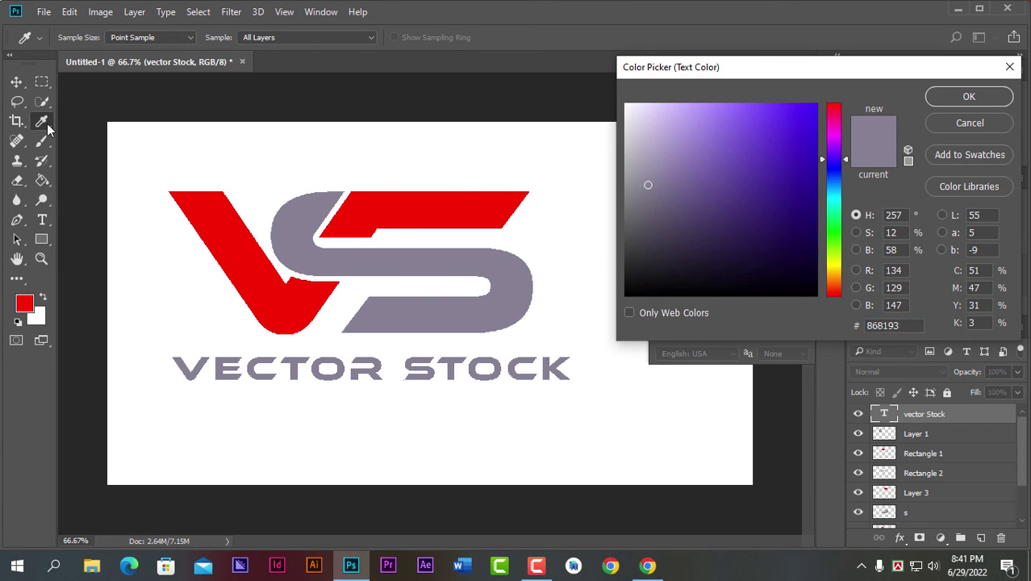
{"action": "left_click", "coordinate": [247, 236]}
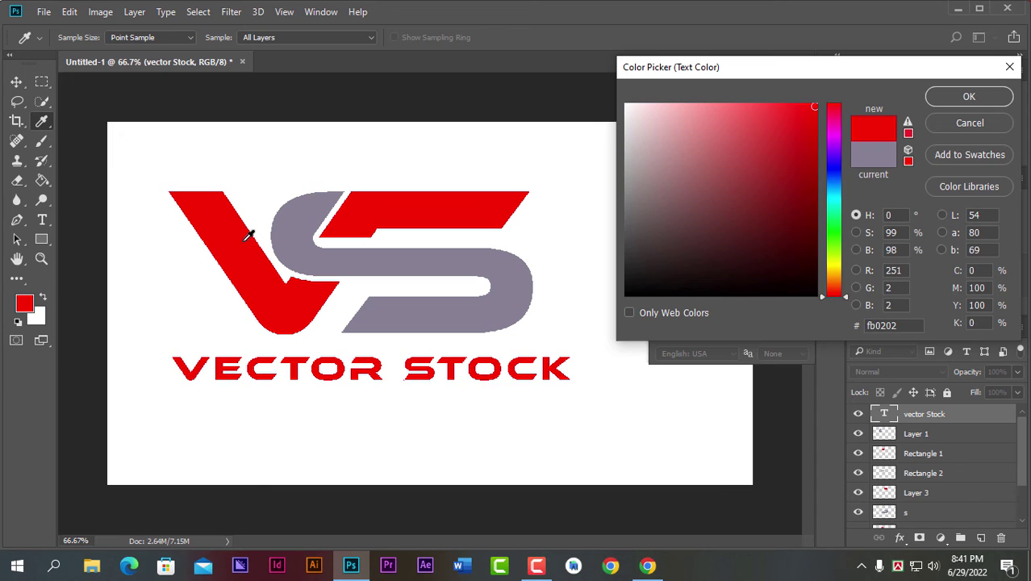
{"action": "left_click", "coordinate": [967, 97]}
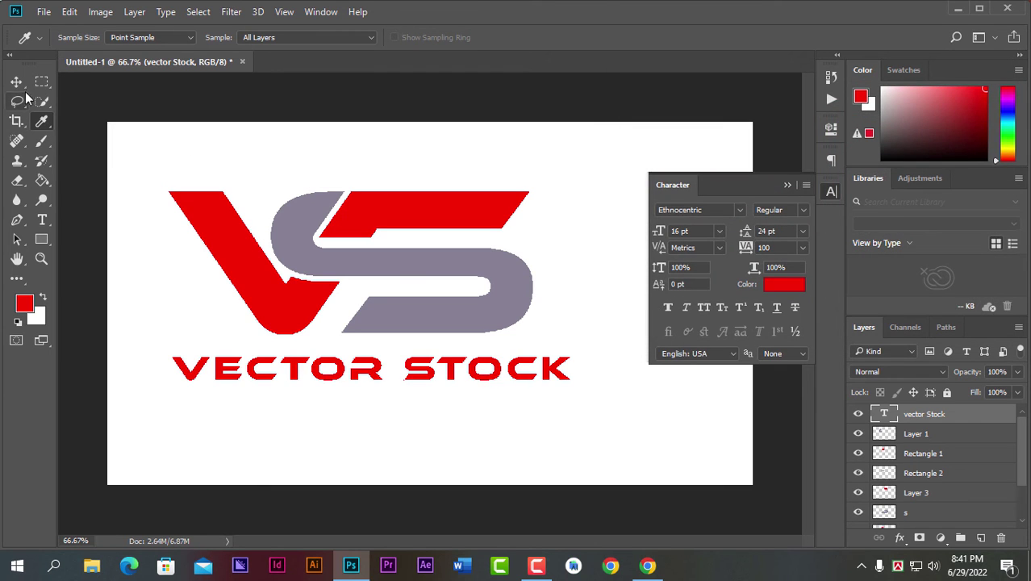
- Reselect STOCK, reapply its red colour and close the character settings
{"action": "key", "text": "t"}
{"action": "double_click", "coordinate": [489, 368]}
{"action": "left_click", "coordinate": [782, 284]}
{"action": "left_click", "coordinate": [946, 96]}
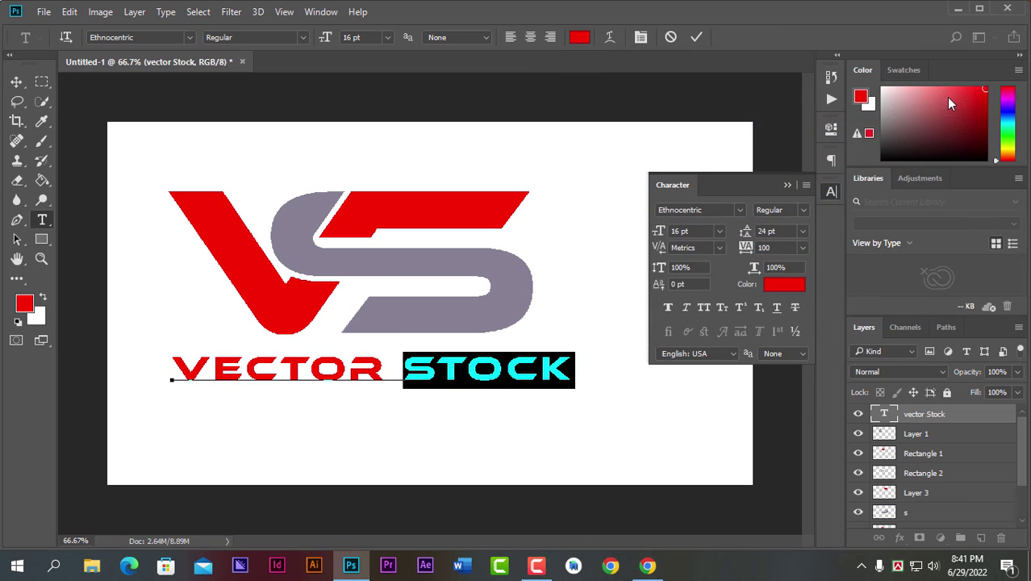
{"action": "left_click", "coordinate": [788, 185]}
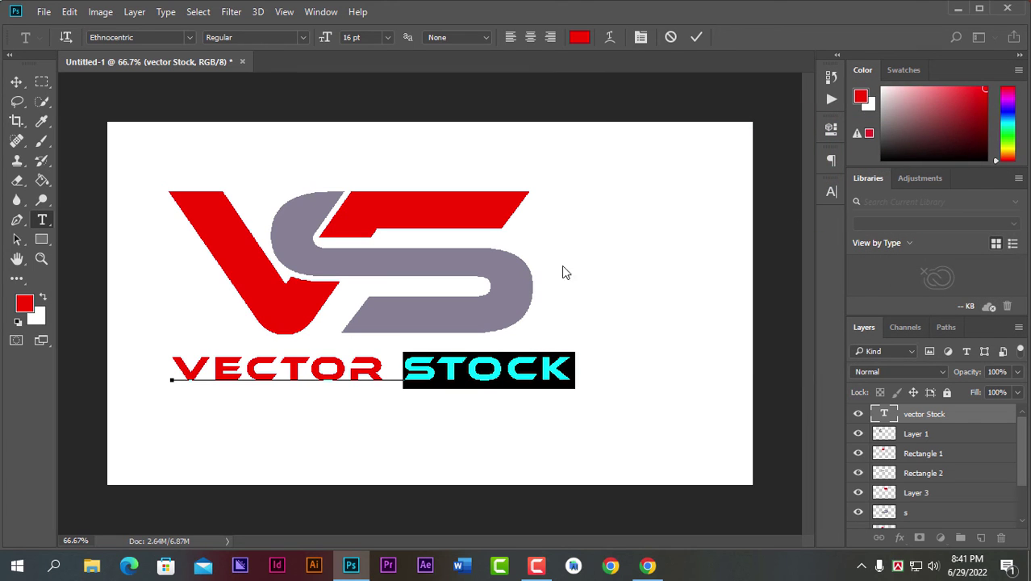
- Colour VECTOR with the S's grey (868193) and commit the text edits
{"action": "left_click_drag", "start_coordinate": [388, 371], "coordinate": [177, 379]}
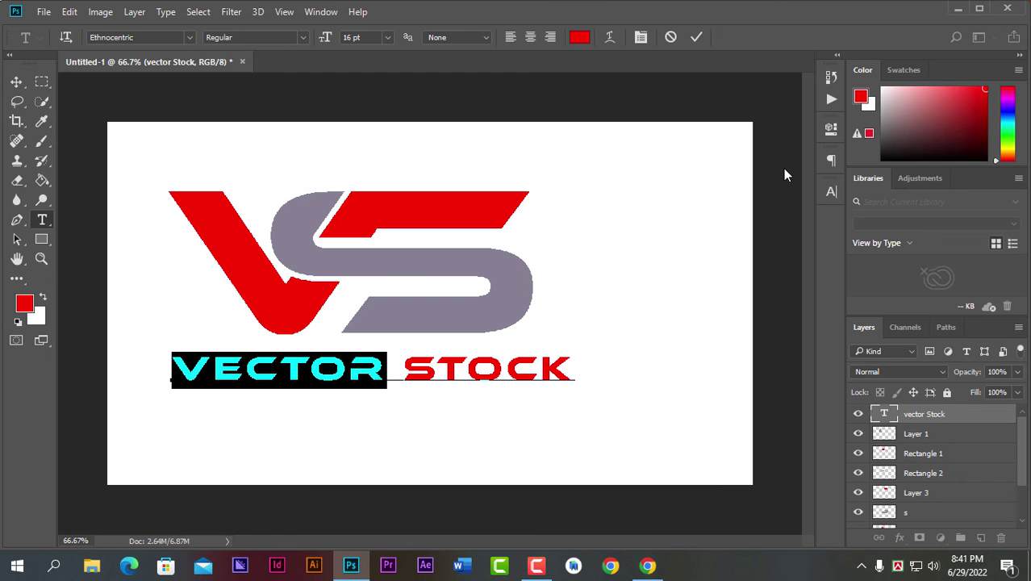
{"action": "left_click", "coordinate": [836, 192]}
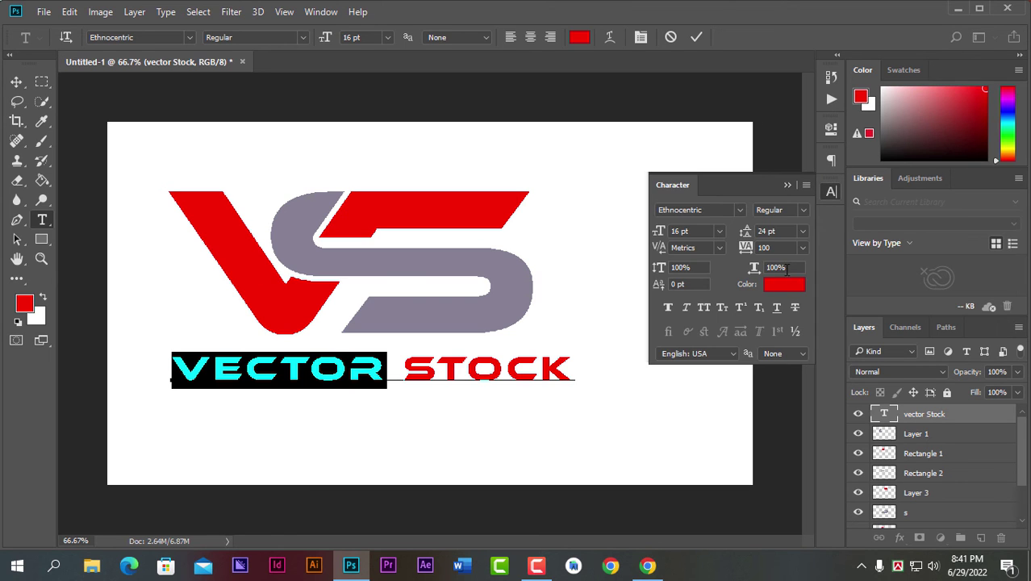
{"action": "left_click", "coordinate": [781, 280]}
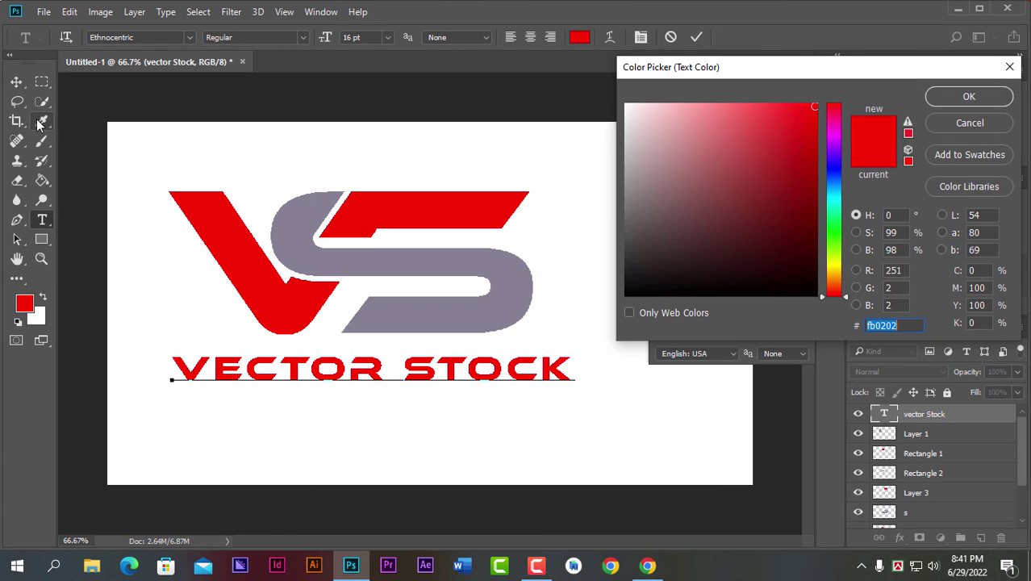
{"action": "left_click", "coordinate": [312, 250]}
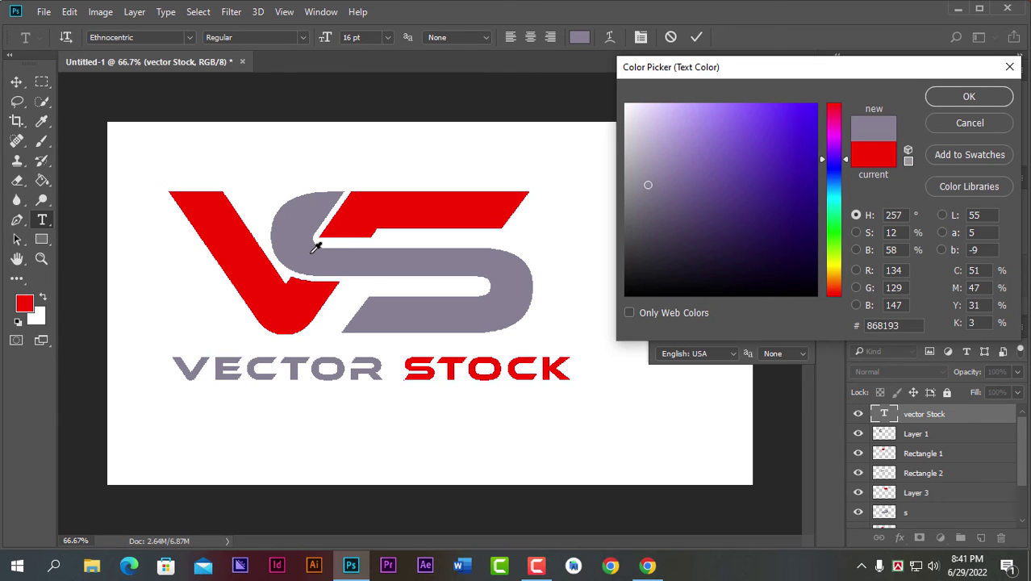
{"action": "left_click", "coordinate": [969, 96]}
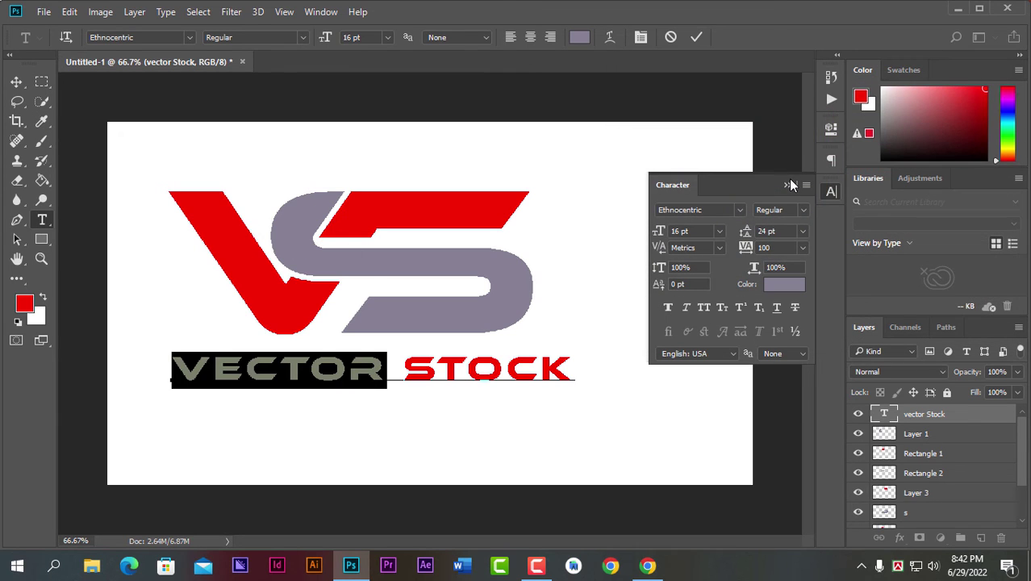
{"action": "left_click", "coordinate": [788, 184]}
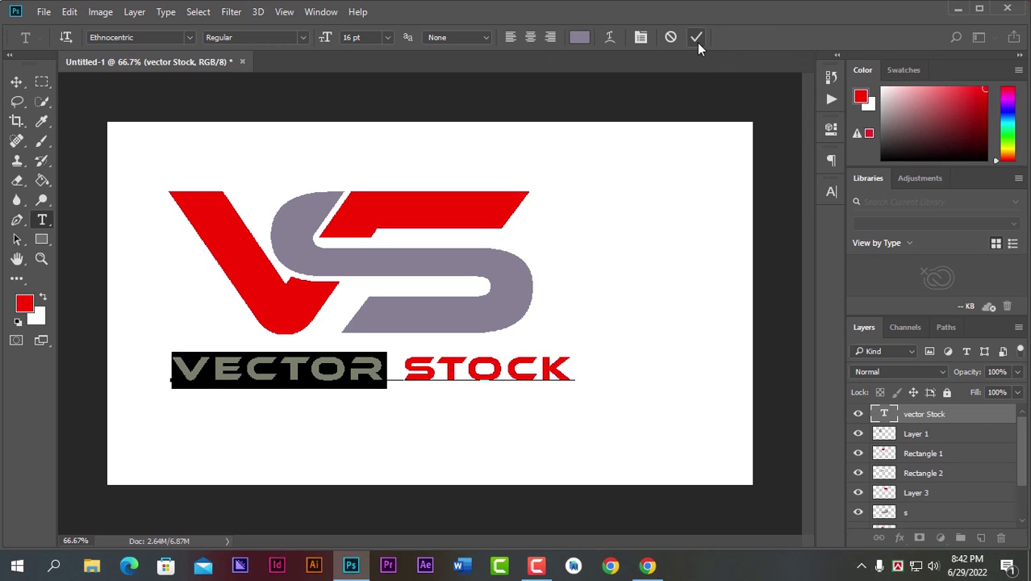
{"action": "left_click", "coordinate": [697, 38]}
{"action": "left_click", "coordinate": [16, 81]}
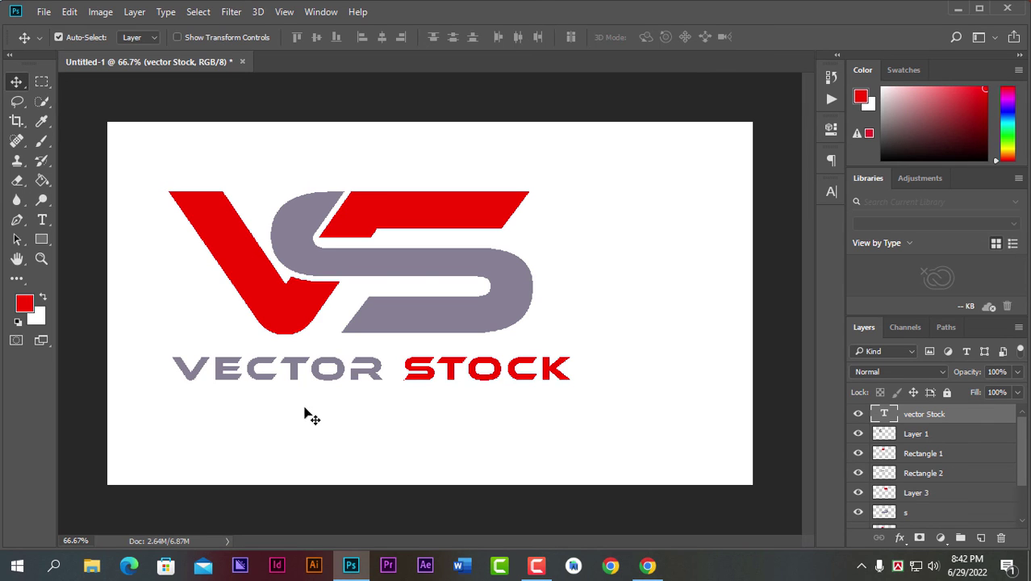
- Nudge the VECTOR STOCK wordmark up and slightly left
{"action": "key", "text": "Up"}
{"action": "key", "text": "Up"}
{"action": "key", "text": "Up"}
{"action": "key", "text": "Up"}
{"action": "key", "text": "Up"}
{"action": "key", "text": "Up"}
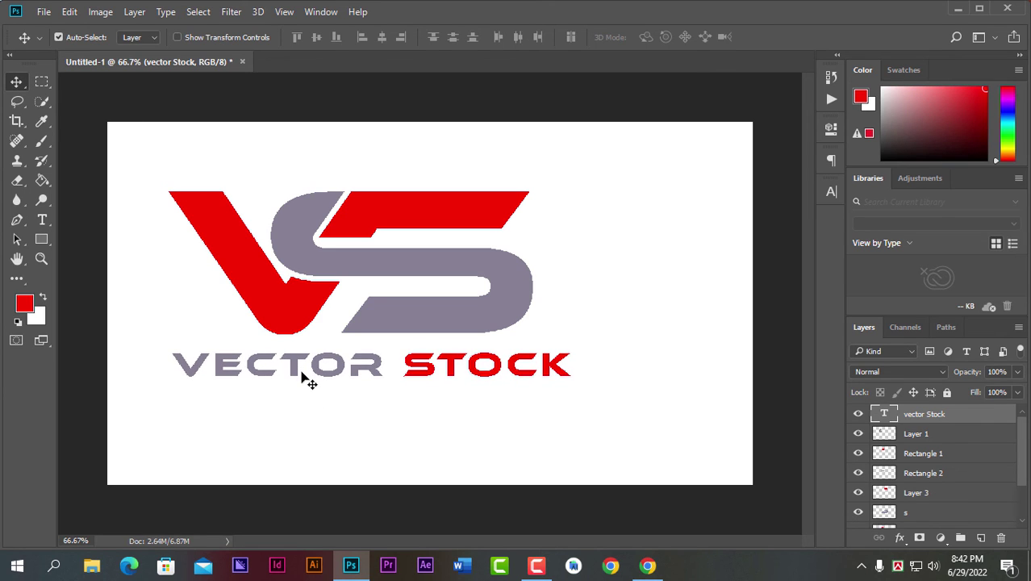
{"action": "key", "text": "Up"}
{"action": "key", "text": "Up"}
{"action": "key", "text": "Up"}
{"action": "key", "text": "Up"}
{"action": "key", "text": "Up"}
{"action": "key", "text": "Up"}
{"action": "key", "text": "Up"}
{"action": "key", "text": "Up"}
{"action": "key", "text": "Left"}
{"action": "key", "text": "Left"}
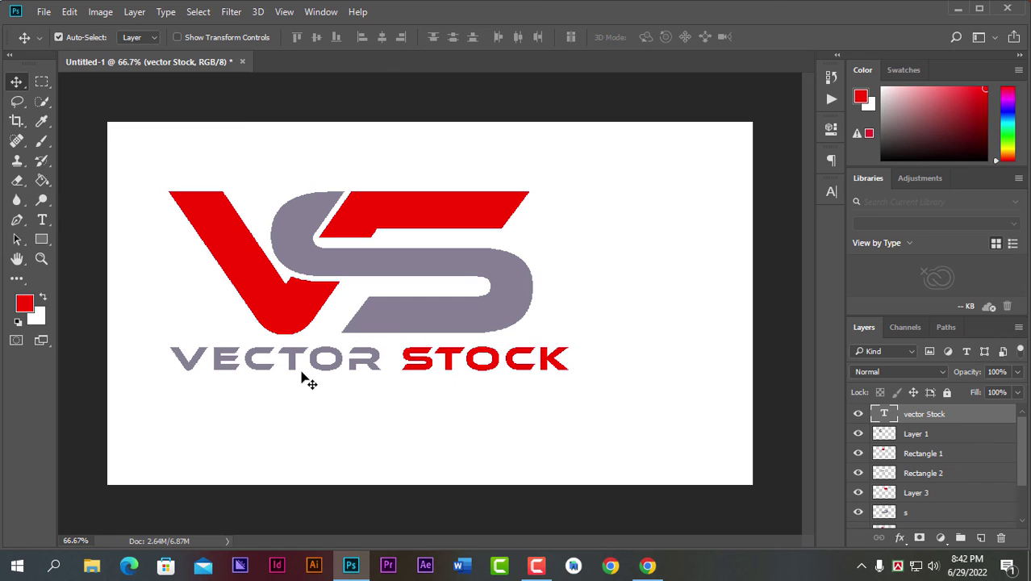
{"action": "key", "text": "Up"}
{"action": "key", "text": "Up"}
{"action": "key", "text": "Left"}
{"action": "key", "text": "Left"}
{"action": "key", "text": "Up"}
{"action": "key", "text": "Up"}
{"action": "key", "text": "Down"}
{"action": "key", "text": "Down"}
{"action": "key", "text": "Down"}
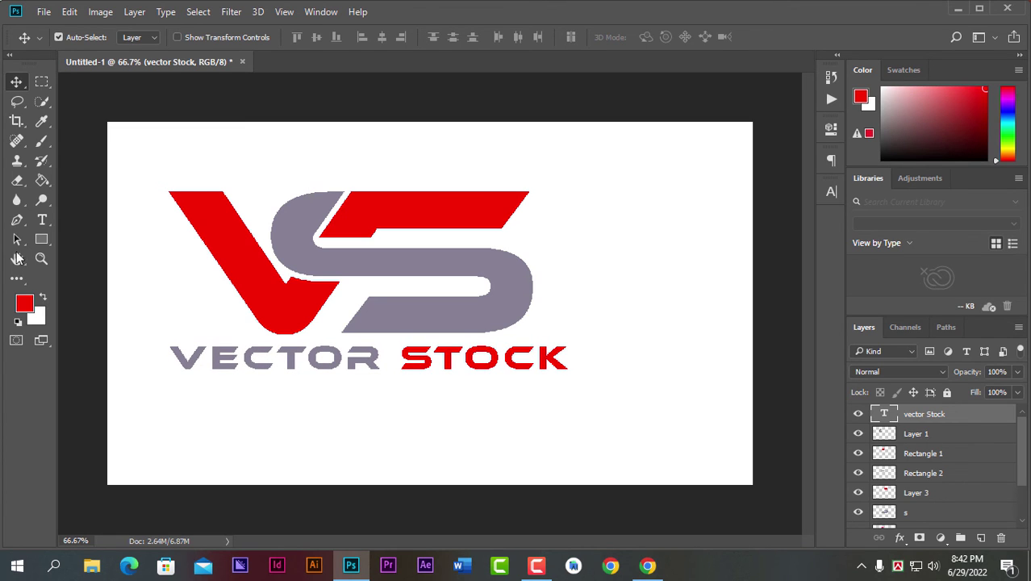
- Start a tagline below the wordmark in Franklin Gothic Heavy at 12 pt
{"action": "left_click", "coordinate": [42, 223]}
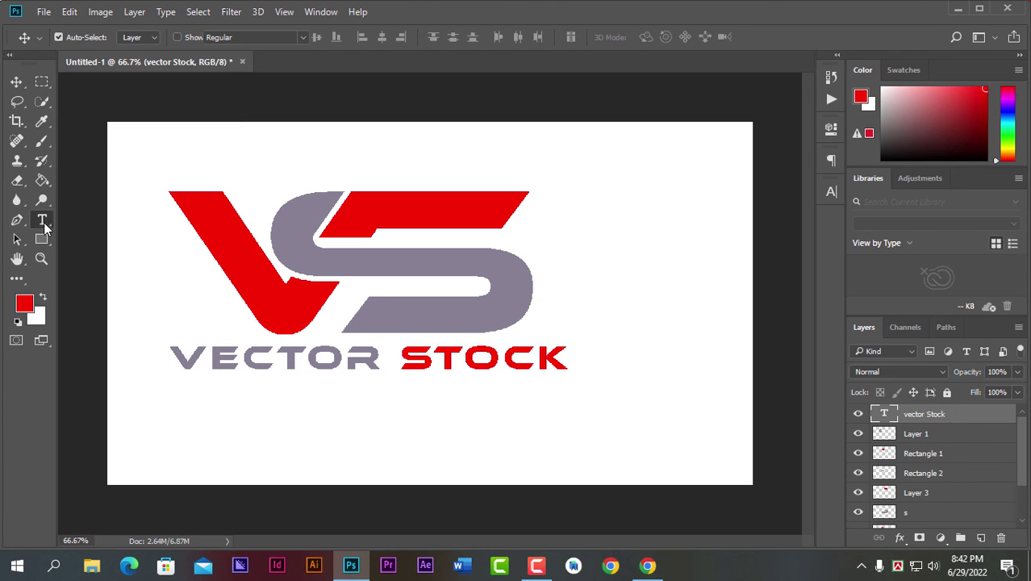
{"action": "left_click", "coordinate": [187, 392]}
{"action": "type", "text": "W"}
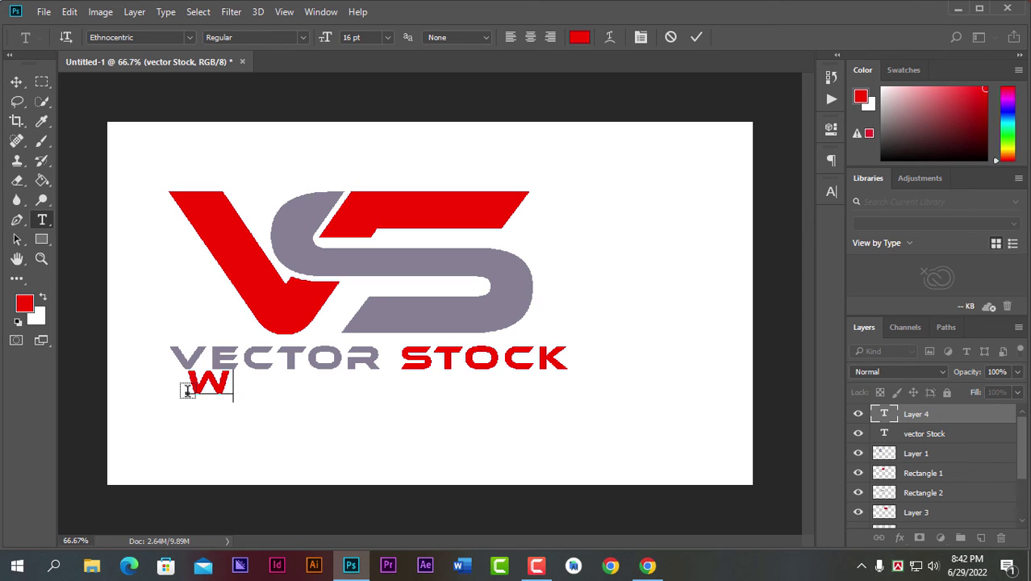
{"action": "type", "text": "E"}
{"action": "key", "text": "BackSpace"}
{"action": "key", "text": "BackSpace"}
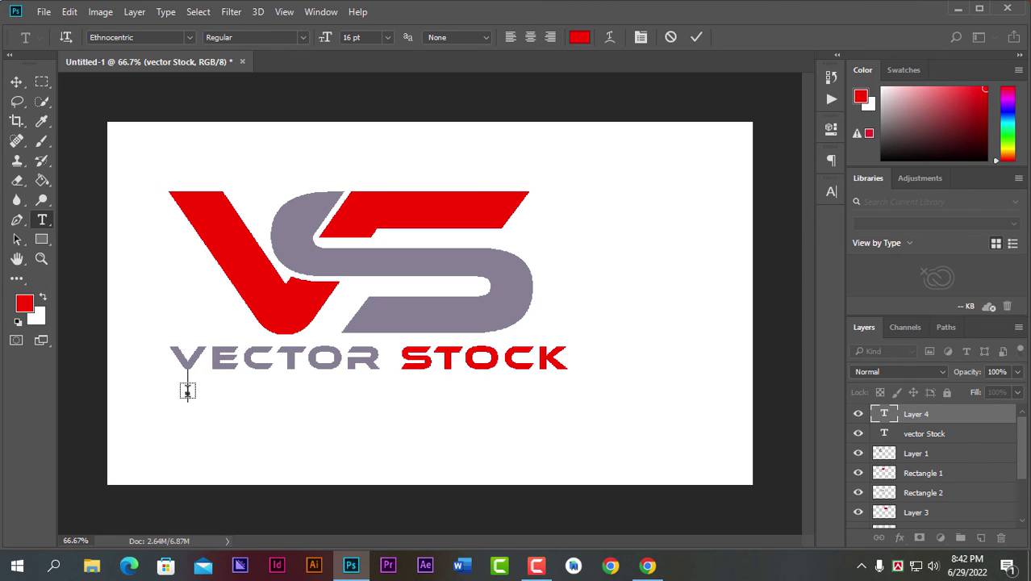
{"action": "left_click", "coordinate": [189, 38]}
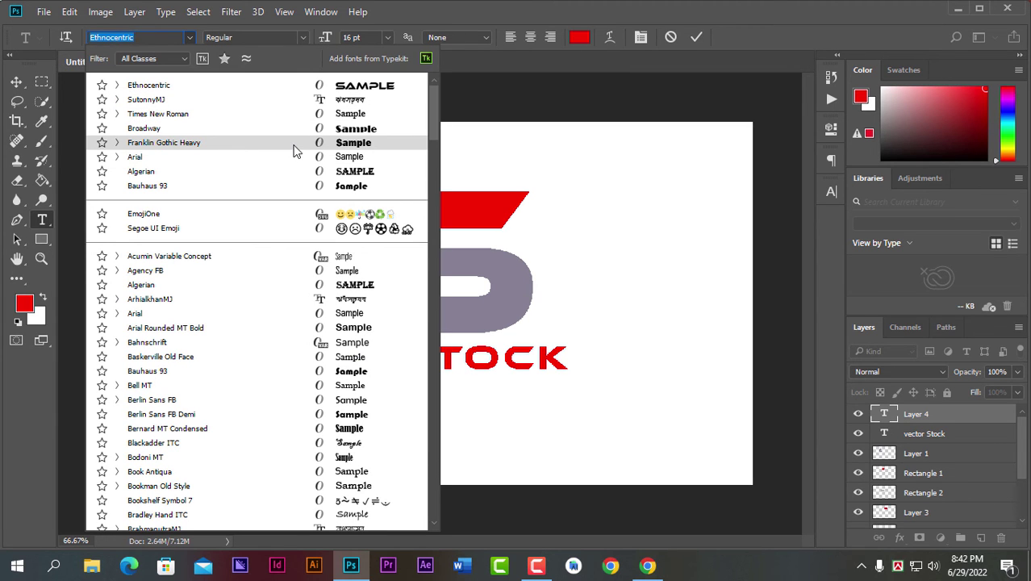
{"action": "left_click", "coordinate": [295, 152]}
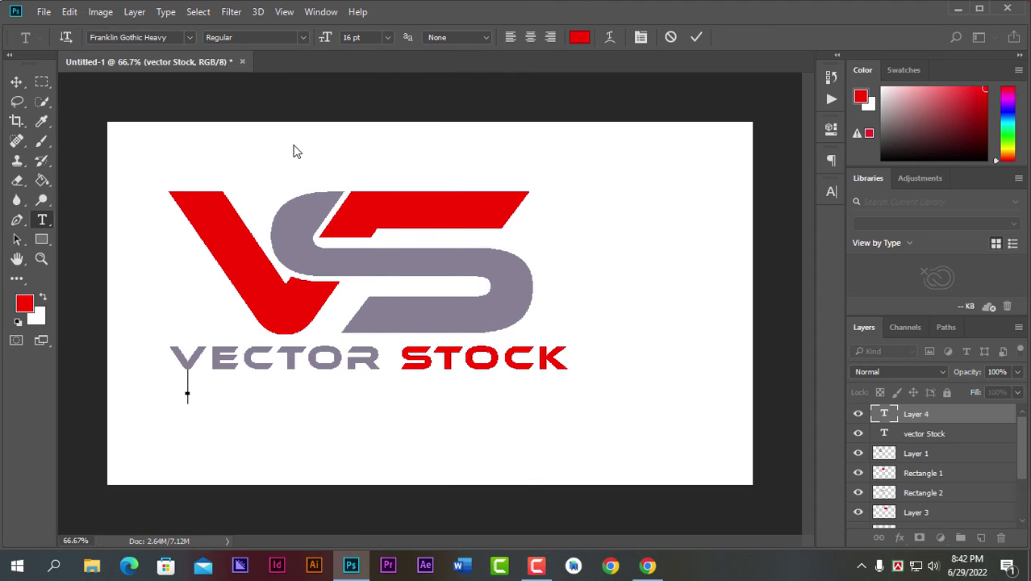
{"action": "left_click", "coordinate": [385, 41]}
{"action": "left_click", "coordinate": [383, 160]}
- Type and commit the tagline 'We are on your side'
{"action": "type", "text": "We "}
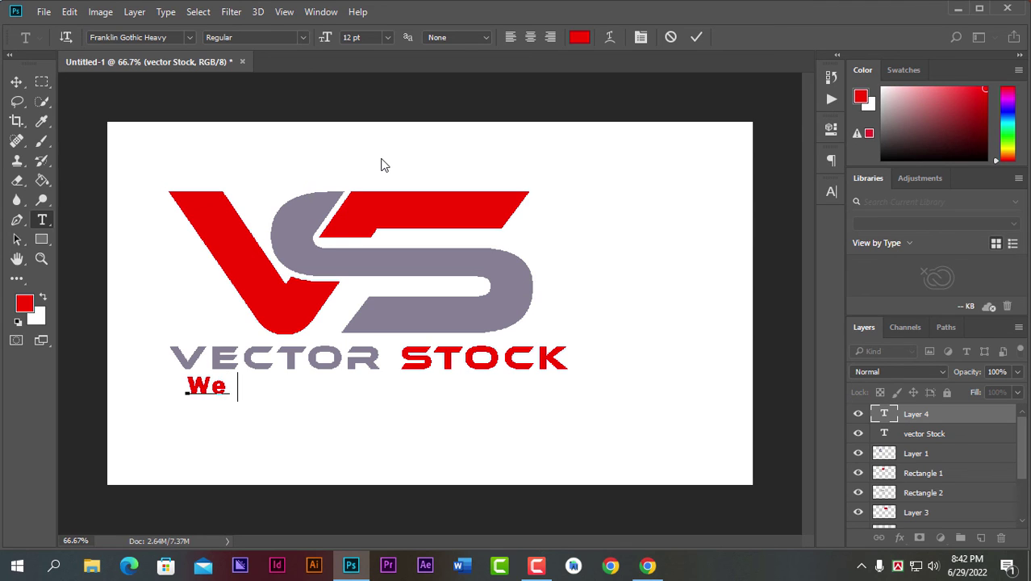
{"action": "type", "text": "are by"}
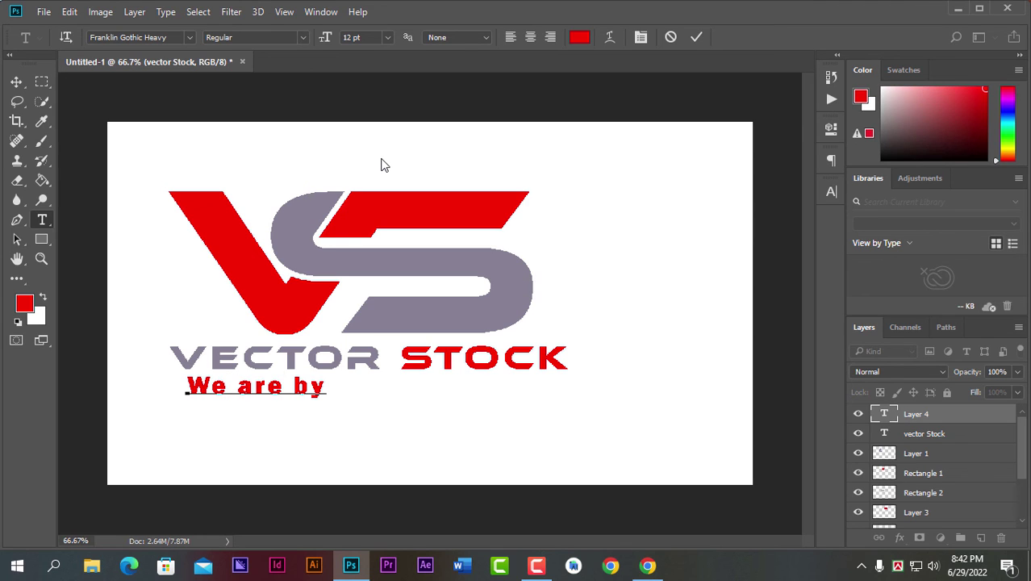
{"action": "key", "text": "BackSpace"}
{"action": "key", "text": "BackSpace"}
{"action": "type", "text": "on your "}
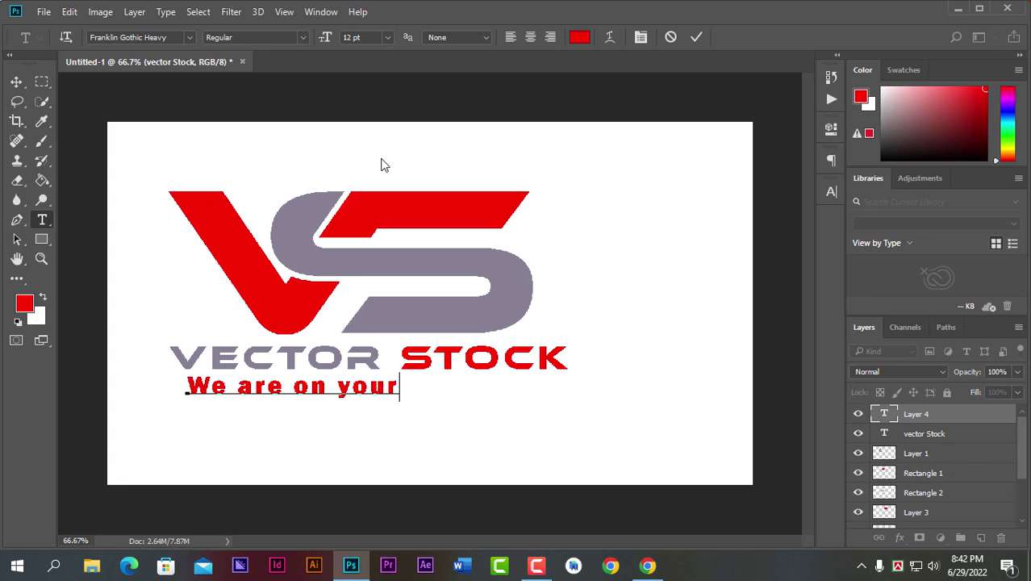
{"action": "type", "text": "side"}
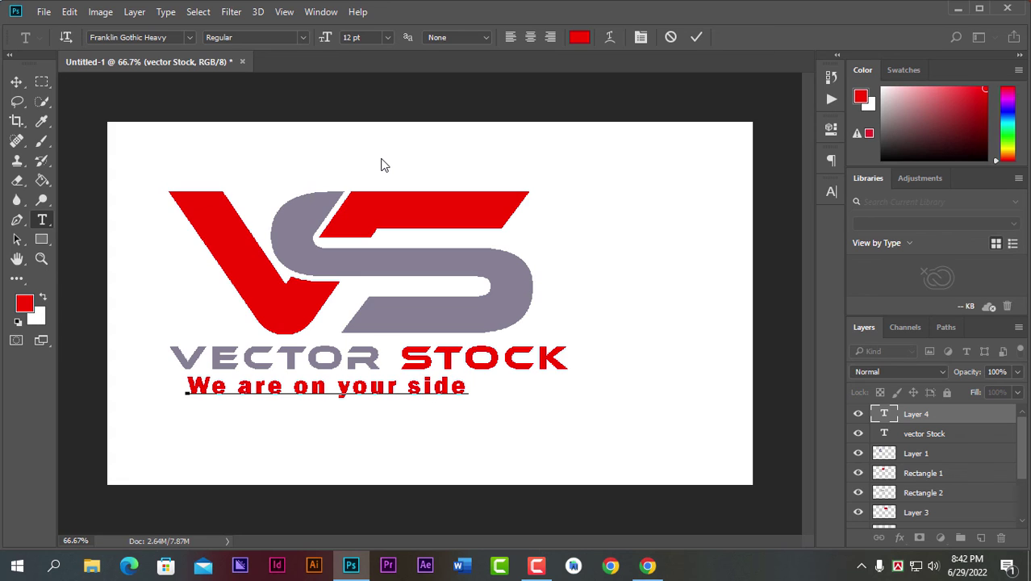
{"action": "left_click", "coordinate": [695, 37]}
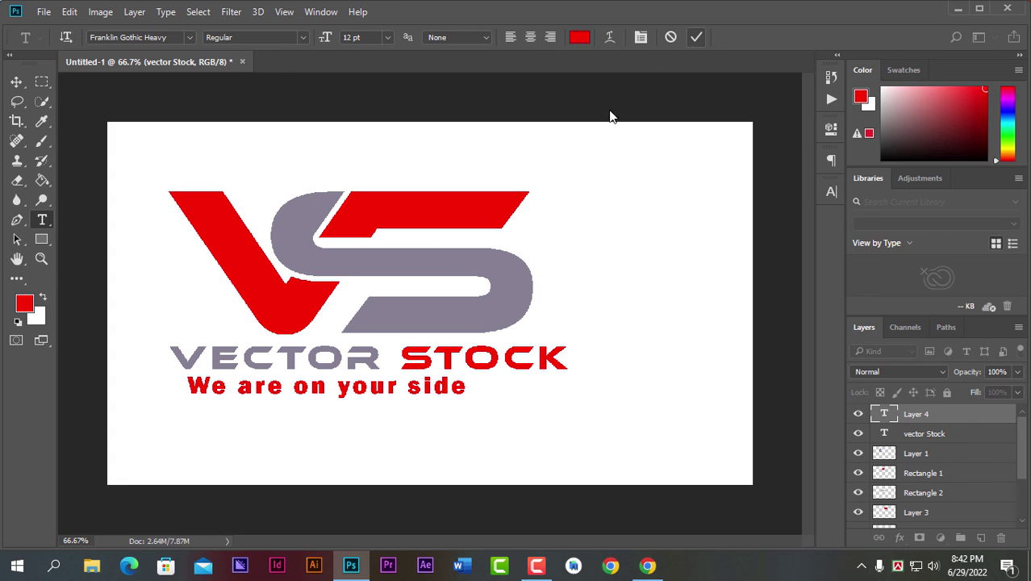
{"action": "left_click", "coordinate": [16, 82]}
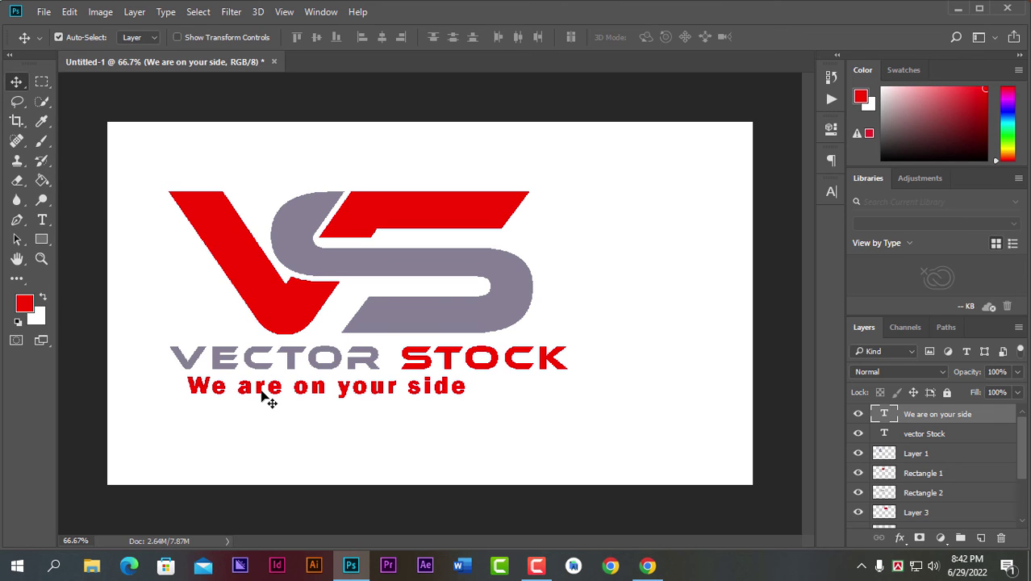
- Make the tagline black and shrink it to 10 pt
{"action": "left_click", "coordinate": [831, 191]}
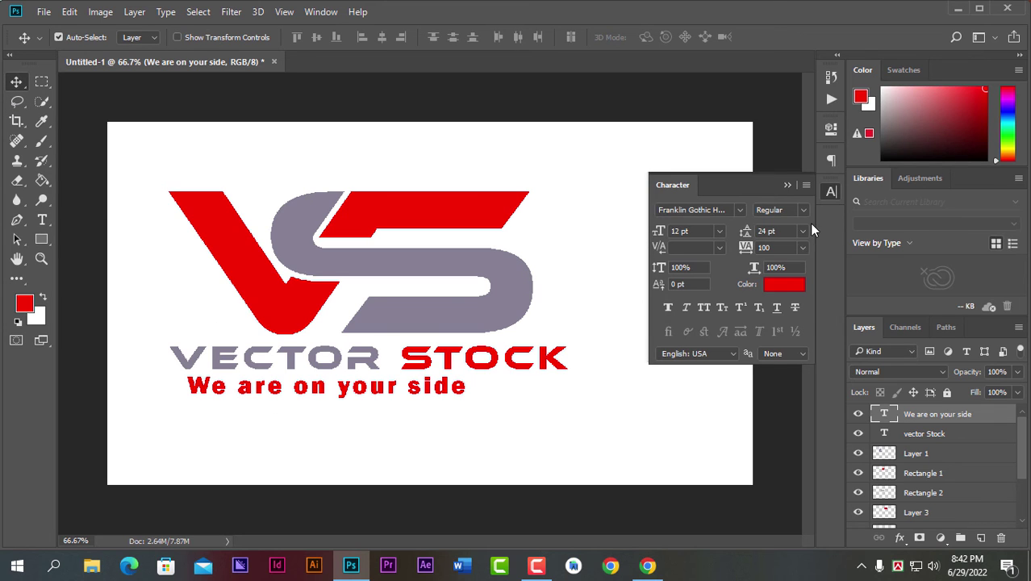
{"action": "left_click", "coordinate": [782, 291]}
{"action": "left_click", "coordinate": [808, 293]}
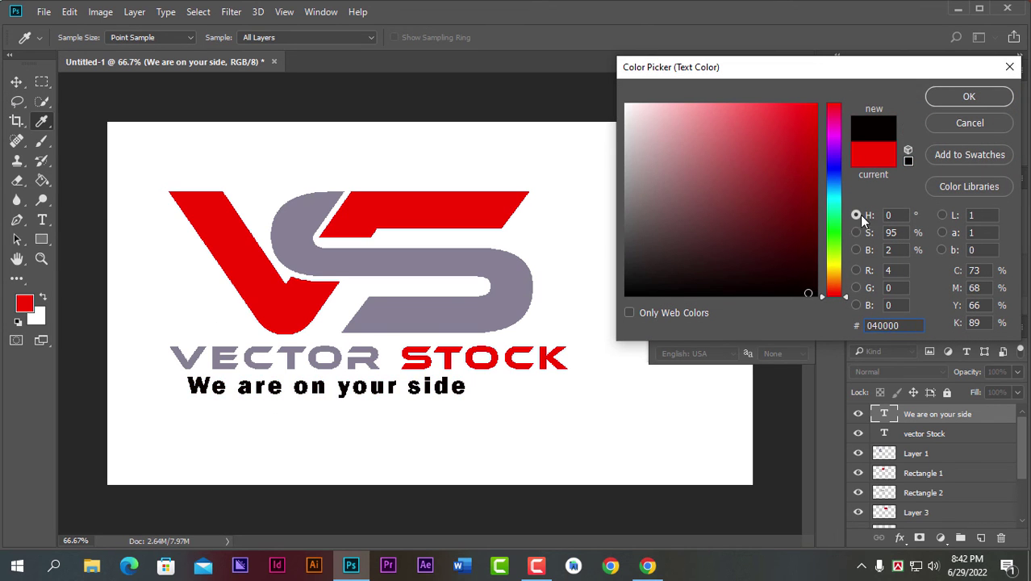
{"action": "left_click", "coordinate": [945, 104]}
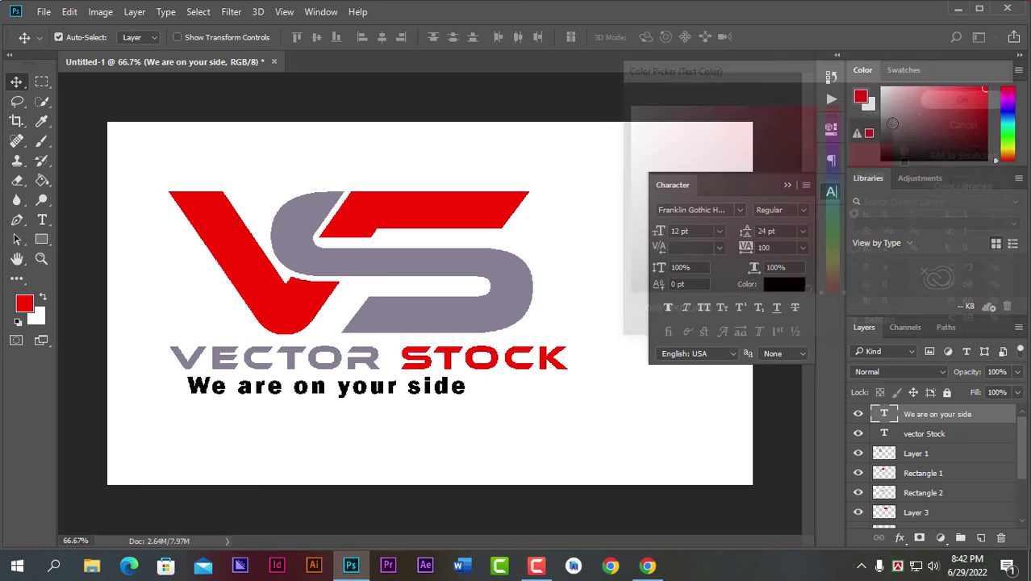
{"action": "left_click", "coordinate": [720, 232]}
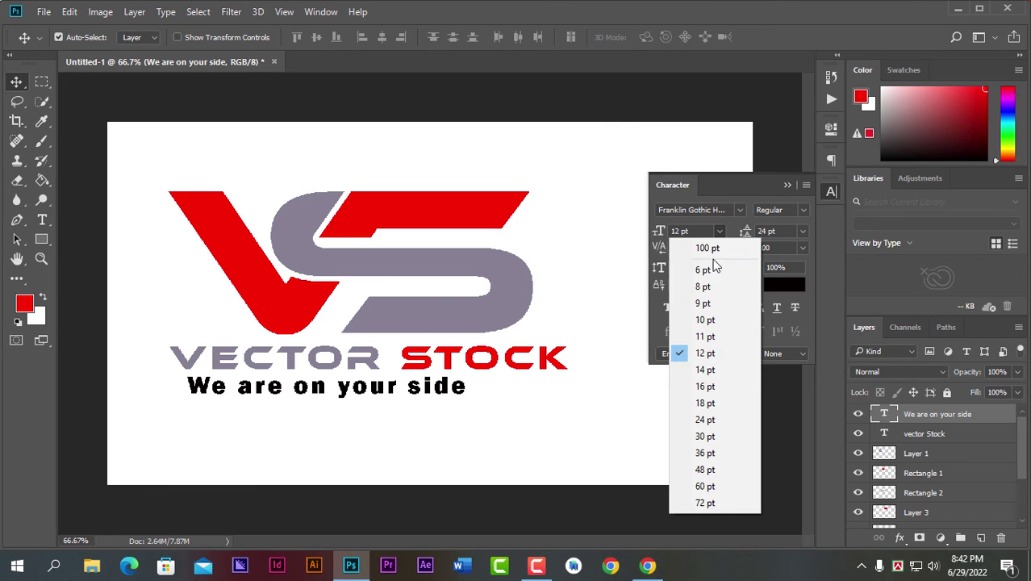
{"action": "left_click", "coordinate": [701, 321]}
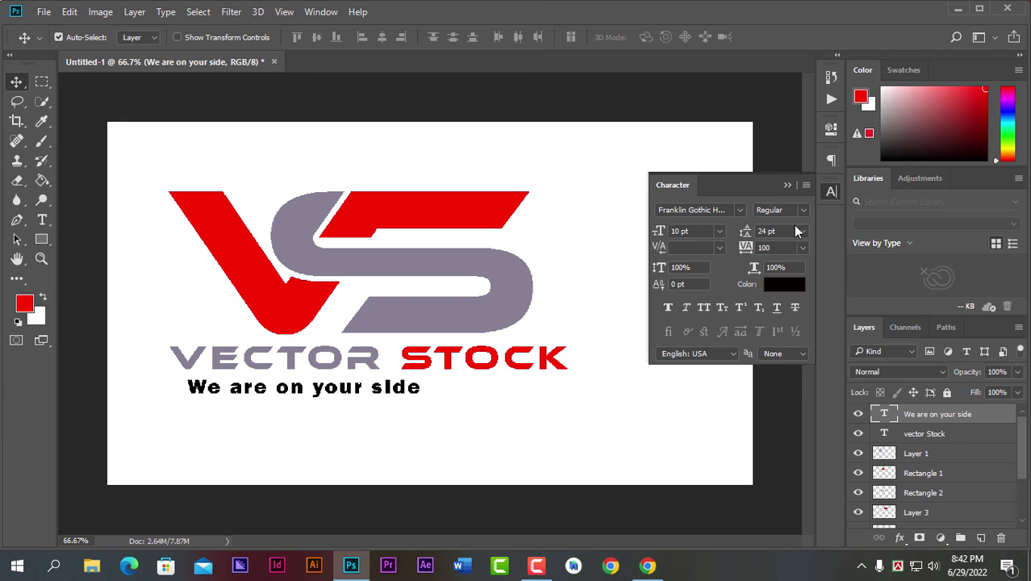
- Set the tagline's tracking to 600, then reduce it to 500
{"action": "left_click", "coordinate": [763, 248]}
{"action": "type", "text": "300"}
{"action": "key", "text": "Return"}
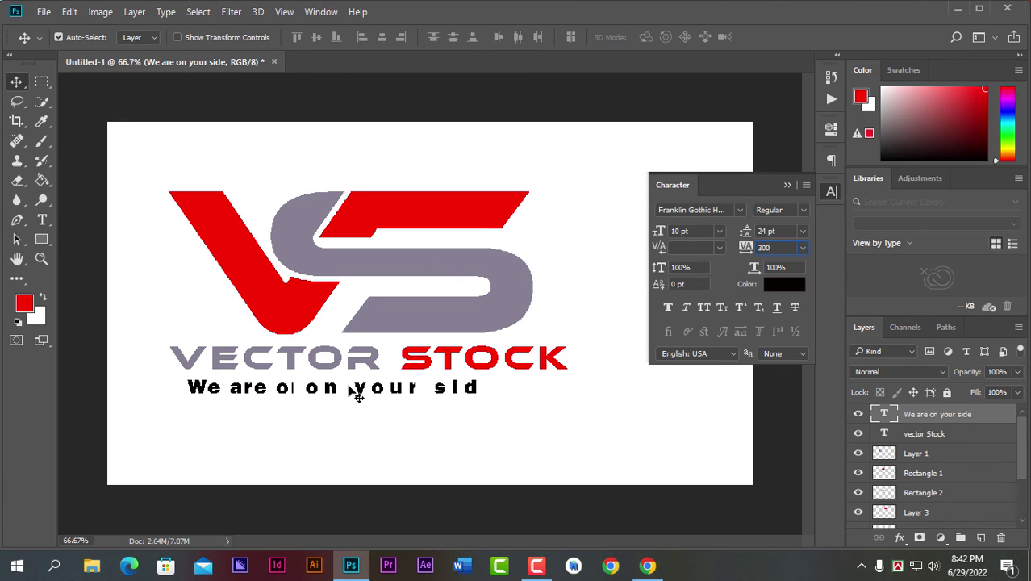
{"action": "left_click", "coordinate": [746, 247]}
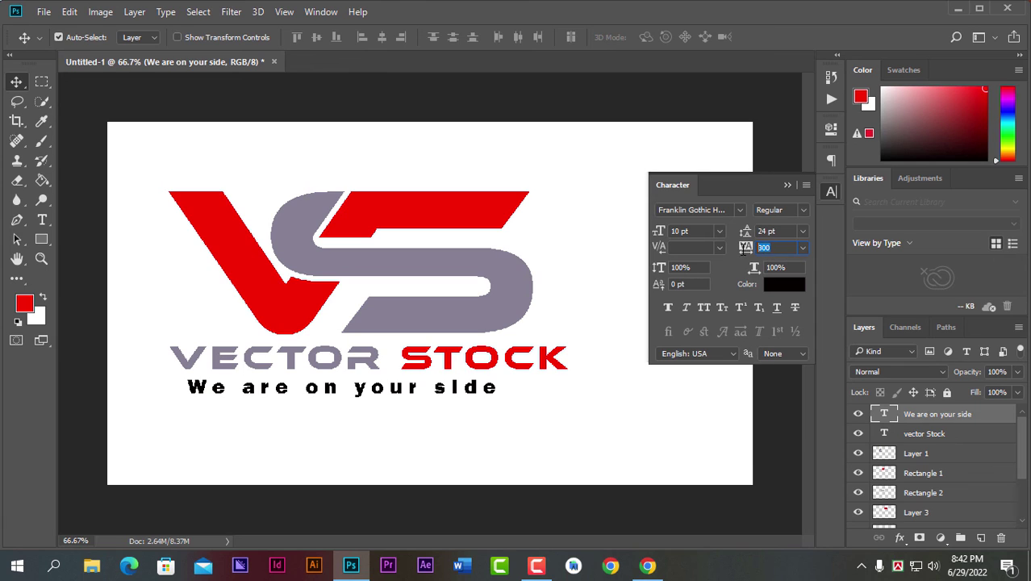
{"action": "type", "text": "600"}
{"action": "key", "text": "Return"}
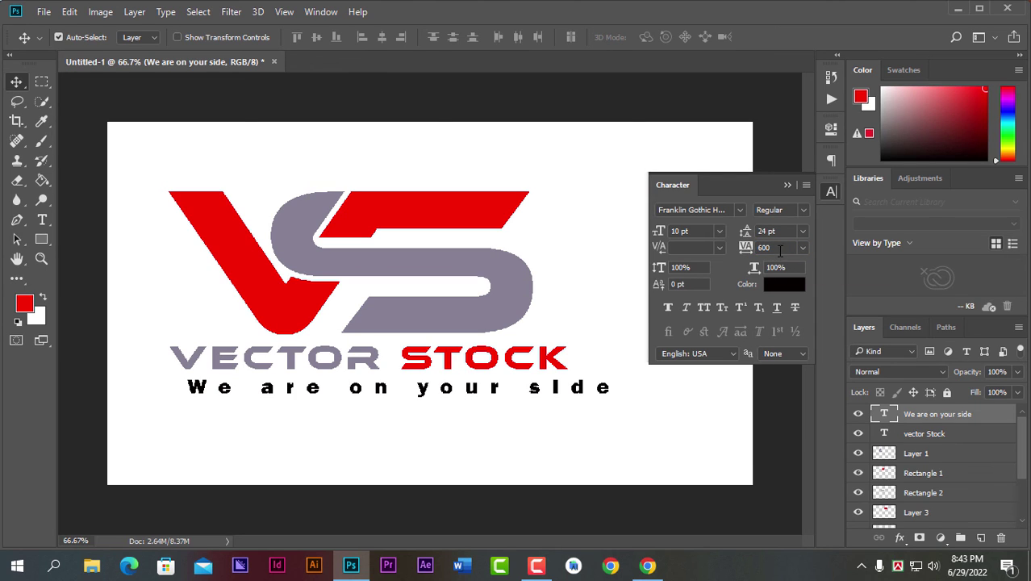
{"action": "left_click", "coordinate": [748, 252]}
{"action": "key", "text": "Return"}
- Move the tagline up to sit just under VECTOR STOCK
{"action": "left_click_drag", "start_coordinate": [493, 395], "coordinate": [476, 392]}
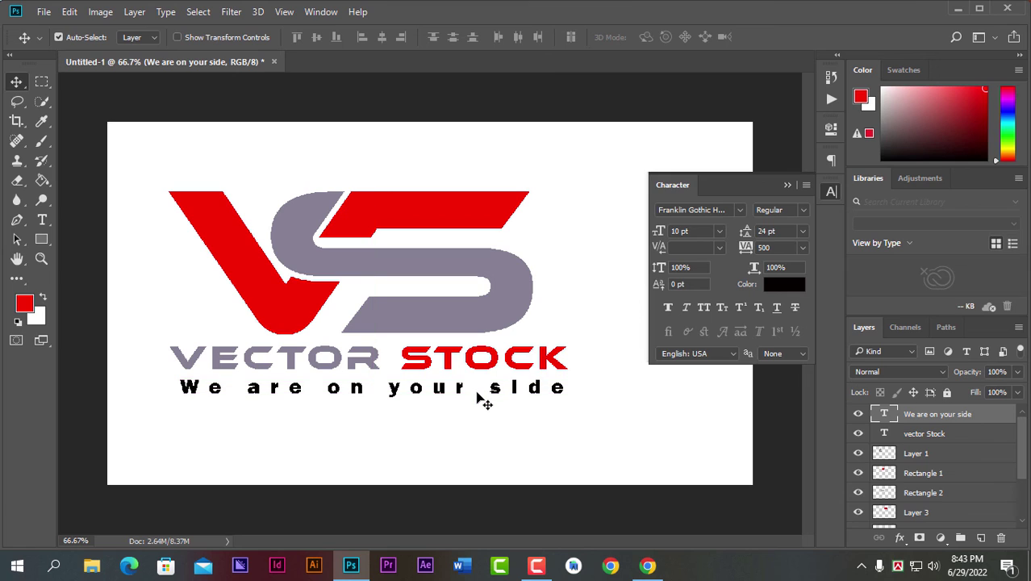
{"action": "key", "text": "Up"}
{"action": "key", "text": "Up"}
{"action": "key", "text": "Up"}
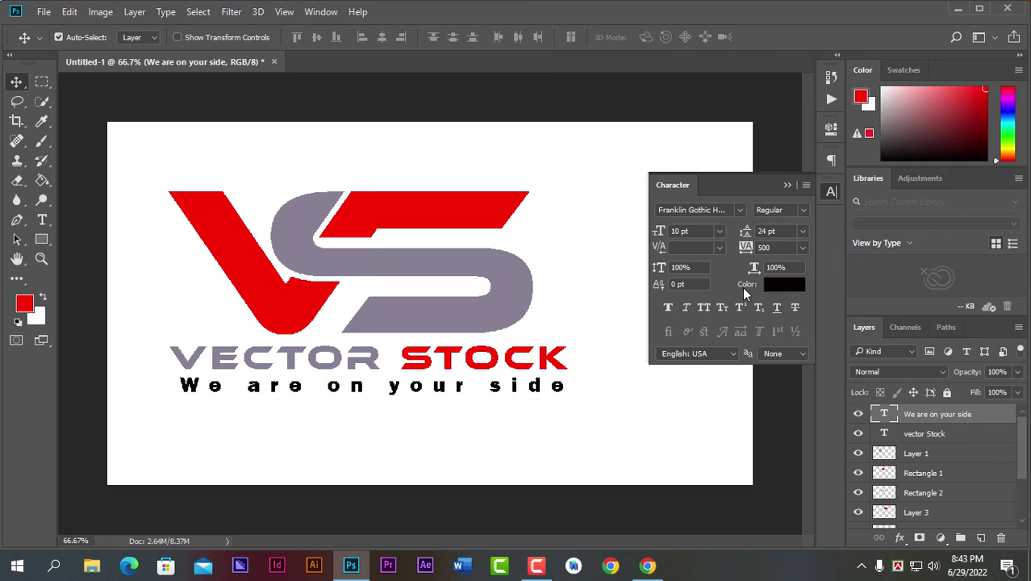
{"action": "left_click", "coordinate": [786, 184]}
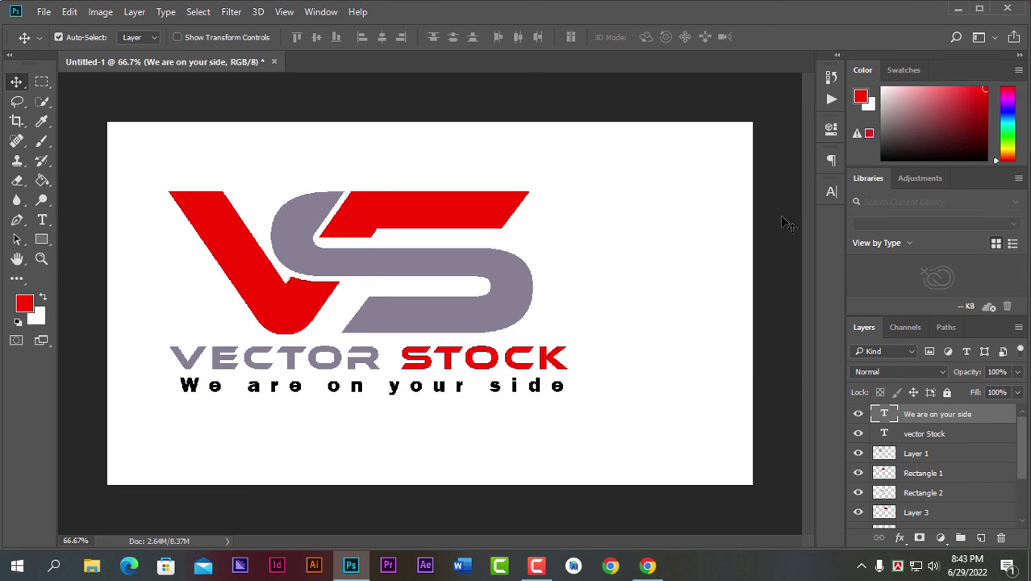
- Unlock and delete the white Background layer to leave the logo on transparency
{"action": "scroll", "coordinate": [934, 491], "scroll_direction": "down", "scroll_amount": 3}
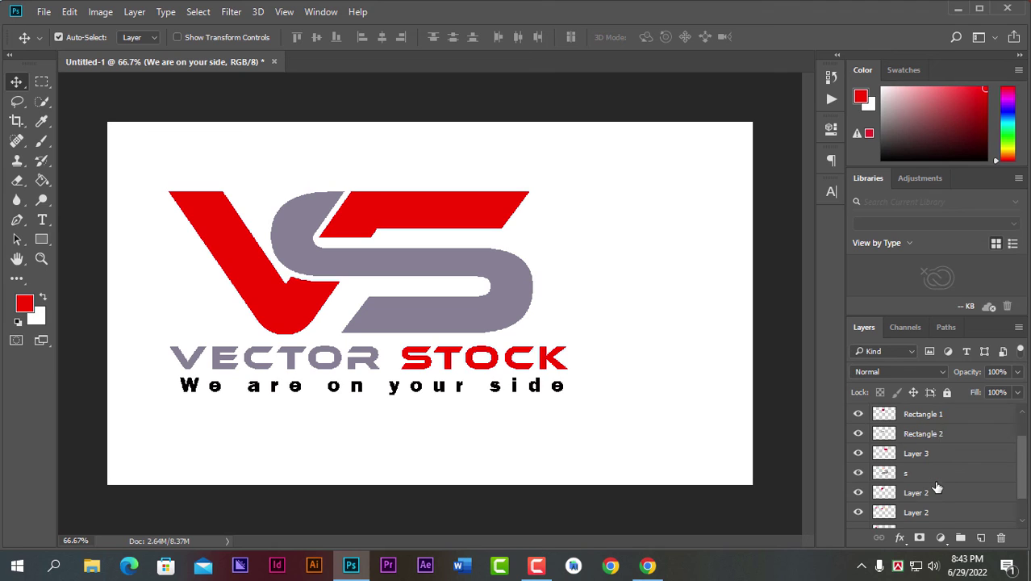
{"action": "scroll", "coordinate": [939, 510], "scroll_direction": "down", "scroll_amount": 1}
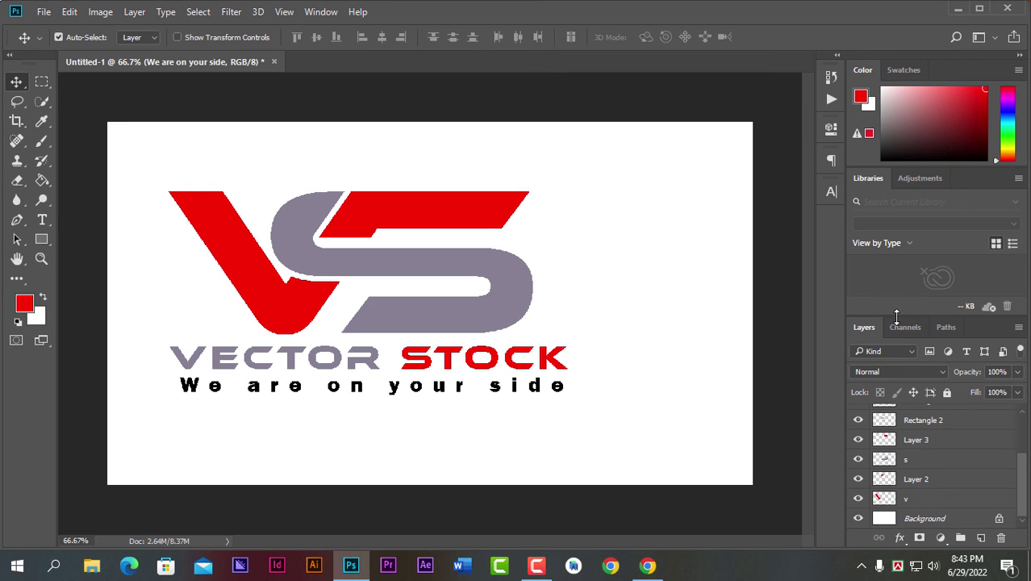
{"action": "left_click_drag", "start_coordinate": [894, 314], "coordinate": [889, 261]}
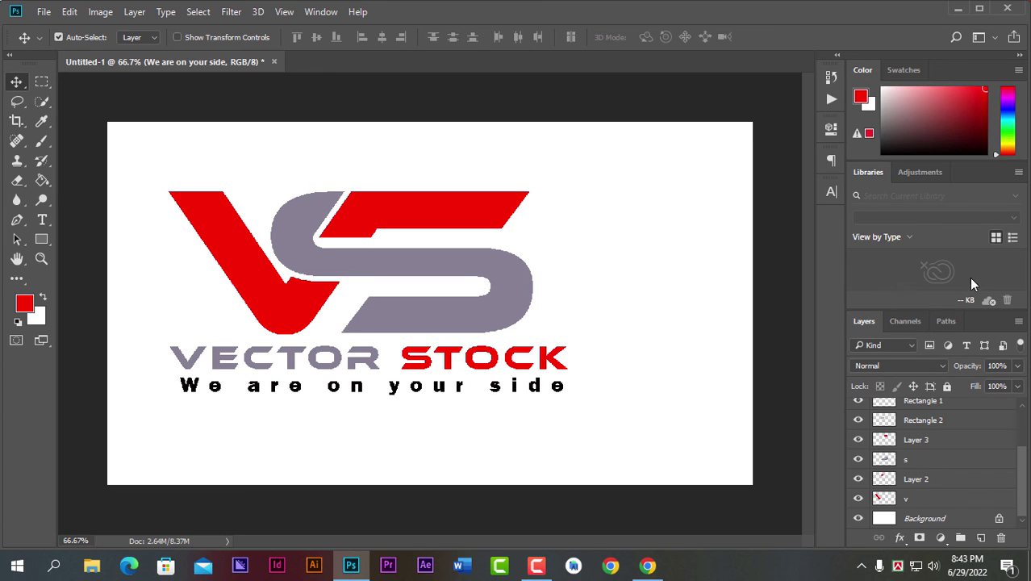
{"action": "left_click", "coordinate": [999, 521]}
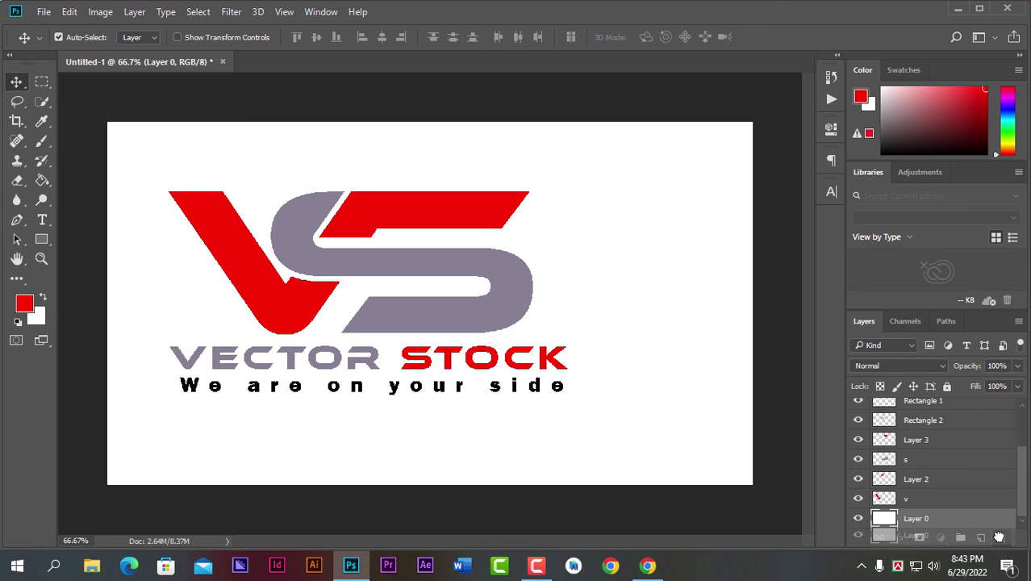
{"action": "left_click_drag", "start_coordinate": [932, 520], "coordinate": [1001, 539]}
- Stamp all visible layers into a merged Layer 4 above the tagline layer, then check the copy
{"action": "scroll", "coordinate": [913, 453], "scroll_direction": "up", "scroll_amount": 3}
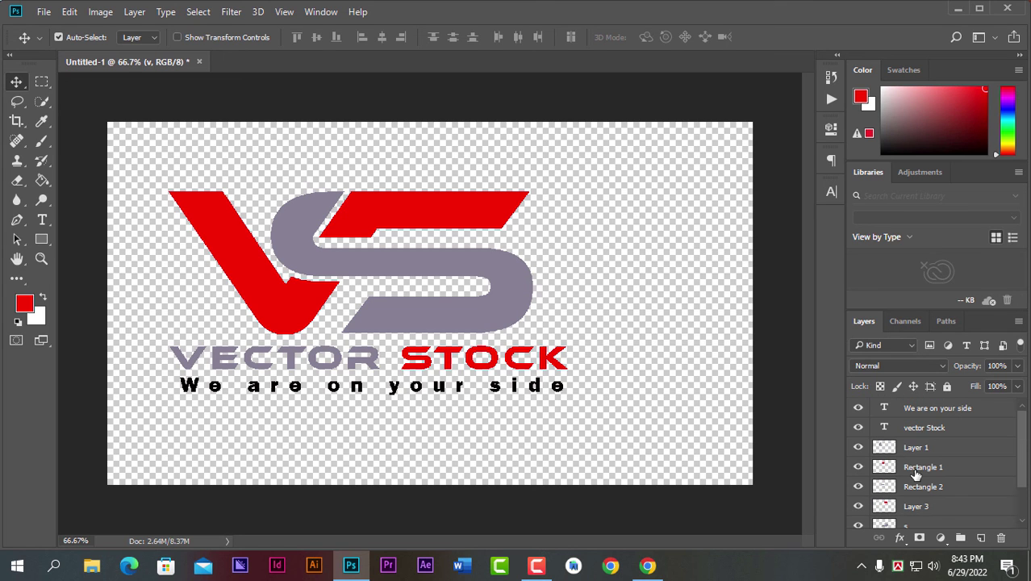
{"action": "left_click", "coordinate": [928, 414]}
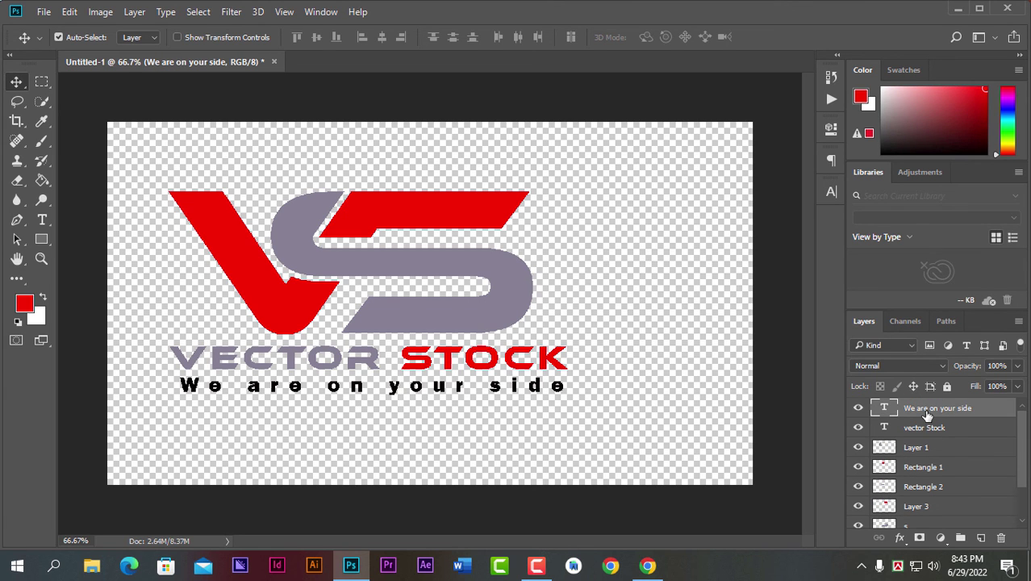
{"action": "key", "text": "ctrl"}
{"action": "key", "text": "ctrl+alt+shift+e"}
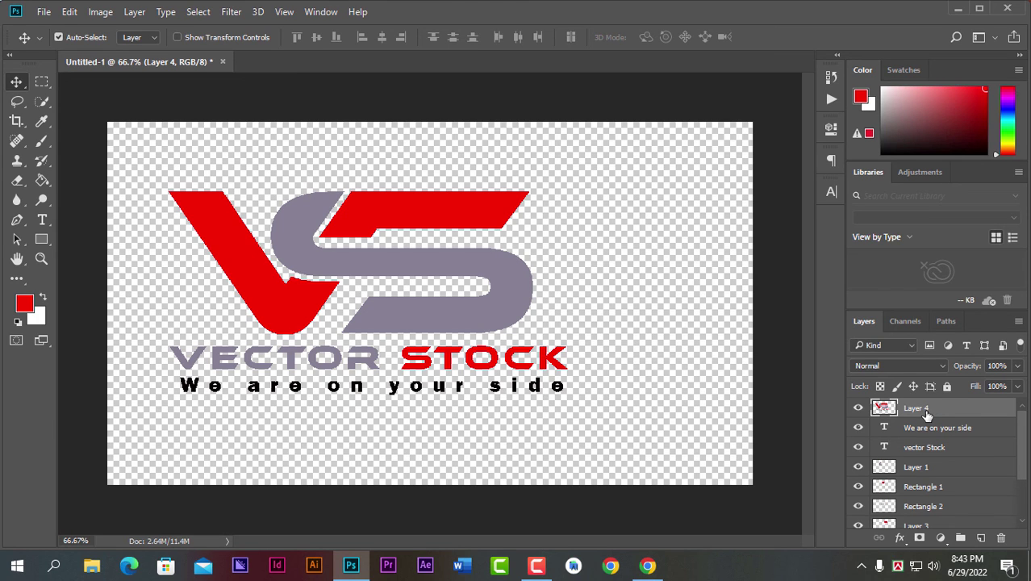
{"action": "left_click", "coordinate": [858, 408]}
{"action": "left_click", "coordinate": [859, 409]}
{"action": "left_click_drag", "start_coordinate": [439, 266], "coordinate": [501, 257]}
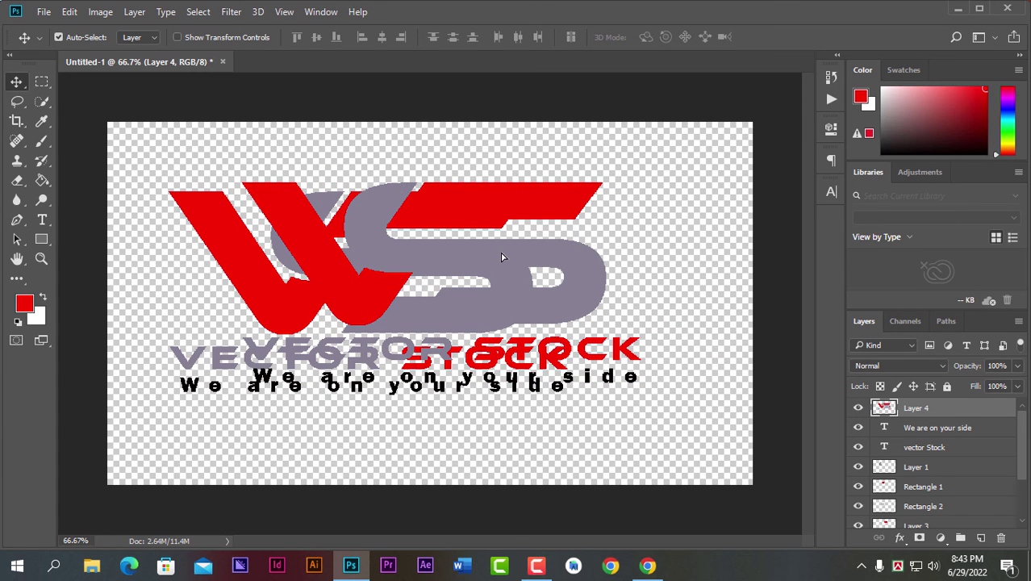
{"action": "key", "text": "ctrl+z"}
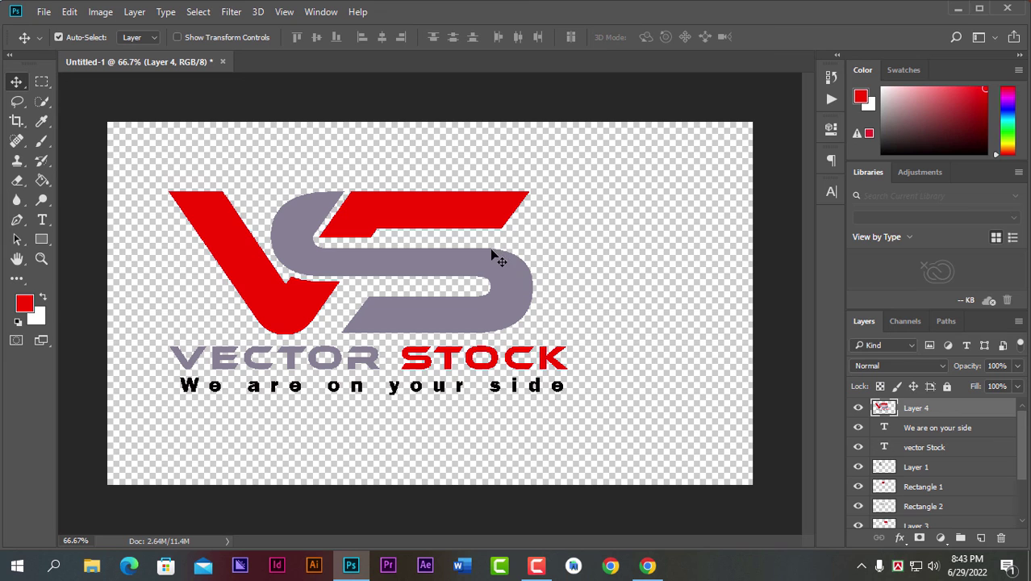
- Copy the logo onto the blank Vector Smart Object11.psb canvas
{"action": "left_click", "coordinate": [536, 566]}
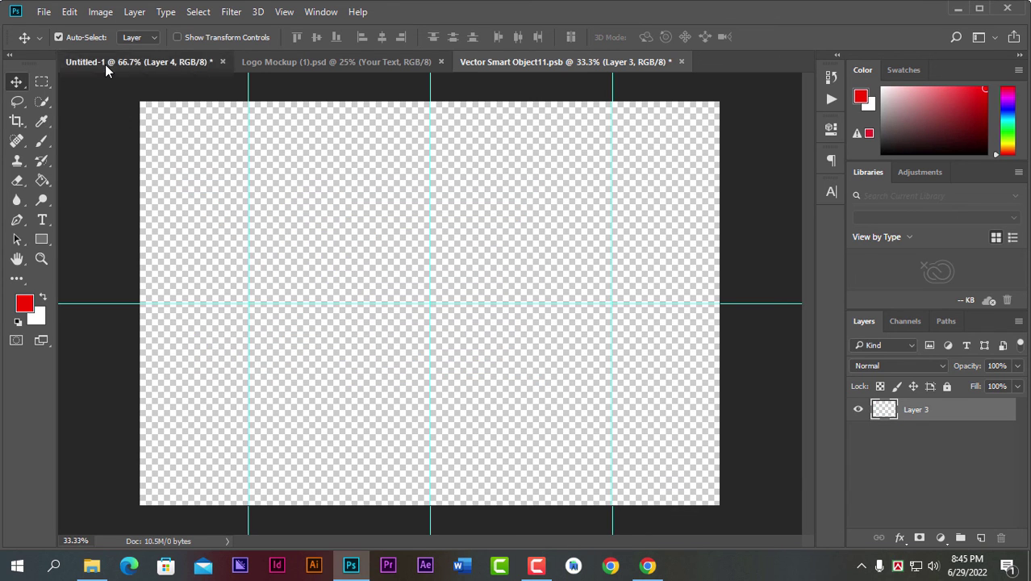
{"action": "left_click", "coordinate": [105, 64]}
{"action": "left_click_drag", "start_coordinate": [317, 288], "coordinate": [496, 68]}
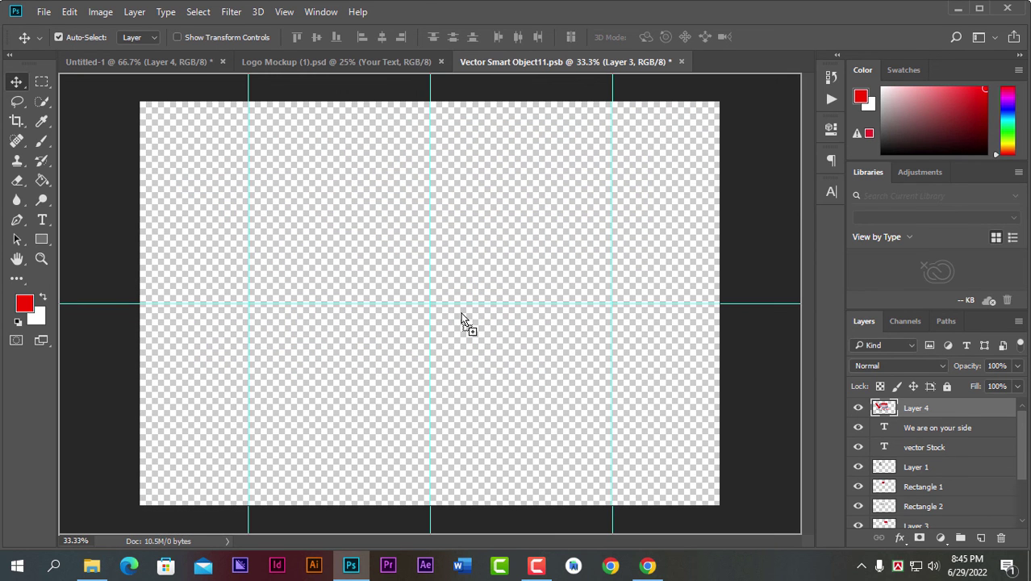
{"action": "left_click_drag", "start_coordinate": [498, 234], "coordinate": [463, 319]}
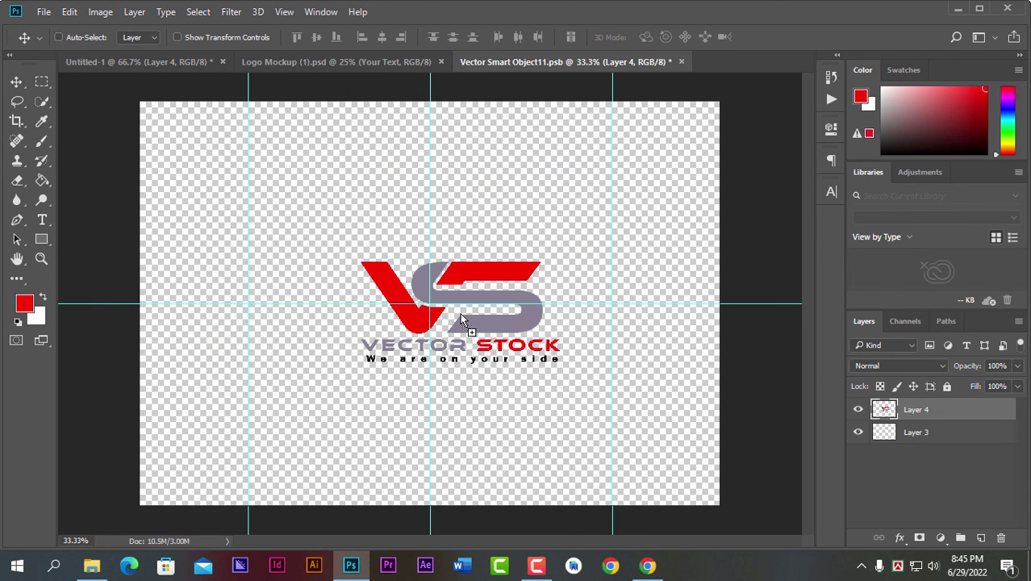
- Enlarge the logo to about 193% and raise it toward the top, then save and close the smart object
{"action": "key", "text": "ctrl+t"}
{"action": "left_click_drag", "start_coordinate": [561, 264], "coordinate": [676, 202]}
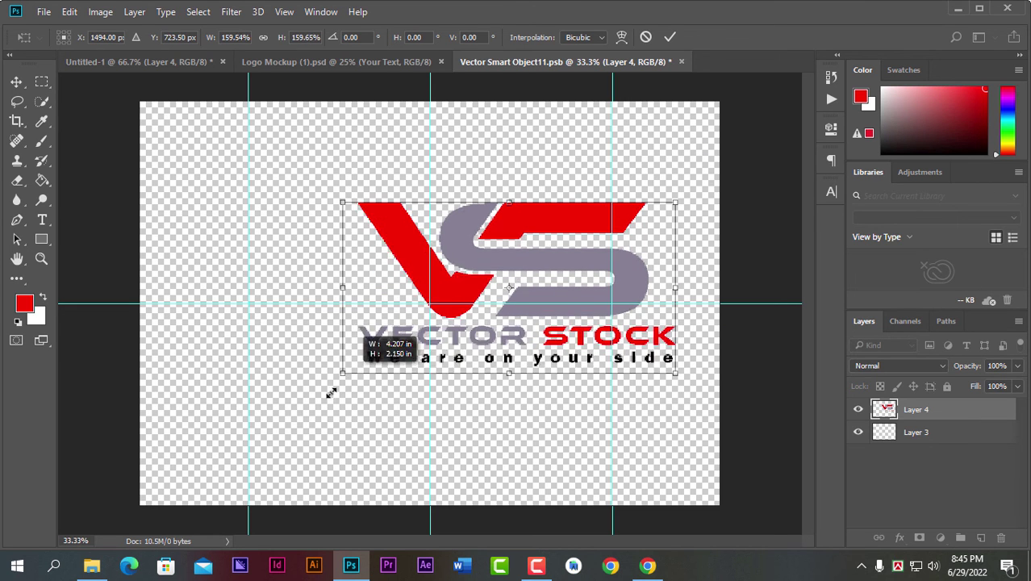
{"action": "left_click_drag", "start_coordinate": [360, 364], "coordinate": [288, 401]}
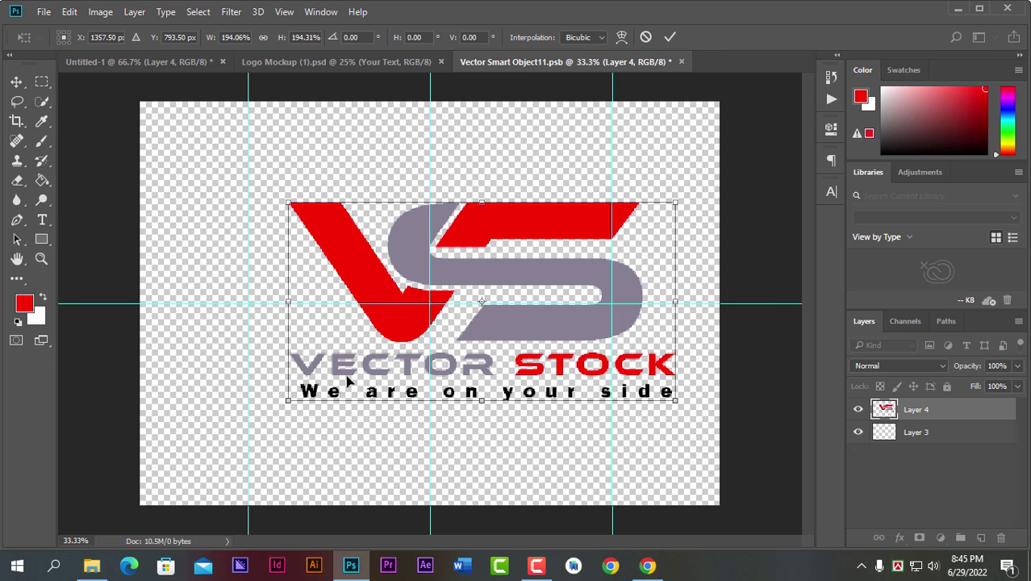
{"action": "key", "text": "ctrl+z"}
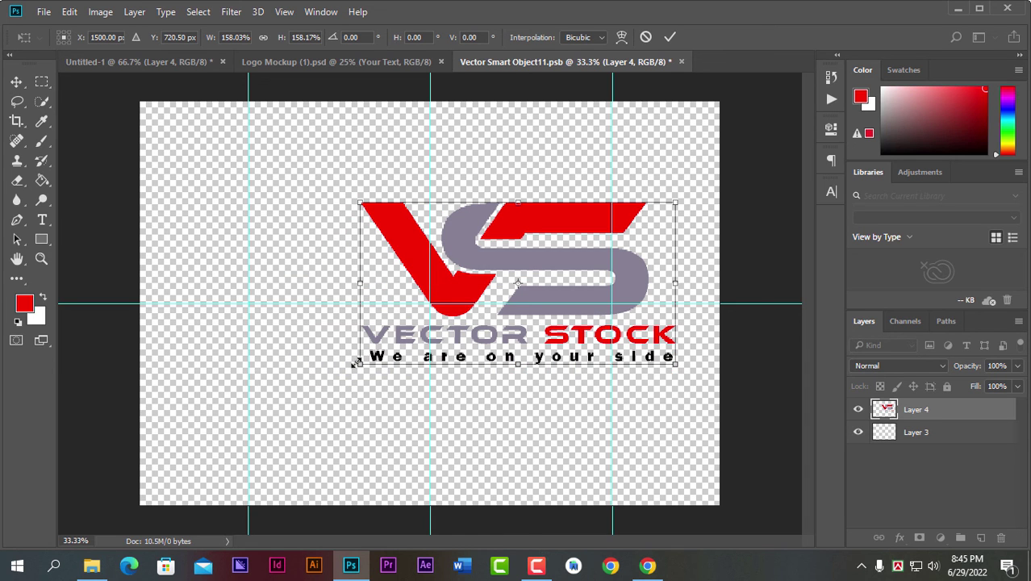
{"action": "left_click_drag", "start_coordinate": [360, 364], "coordinate": [289, 400]}
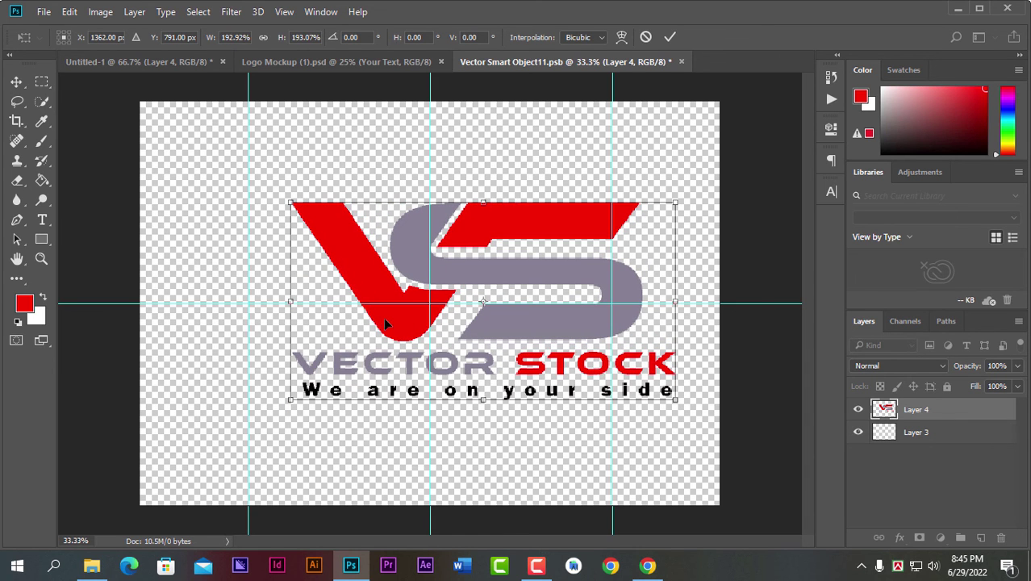
{"action": "left_click_drag", "start_coordinate": [386, 324], "coordinate": [386, 242]}
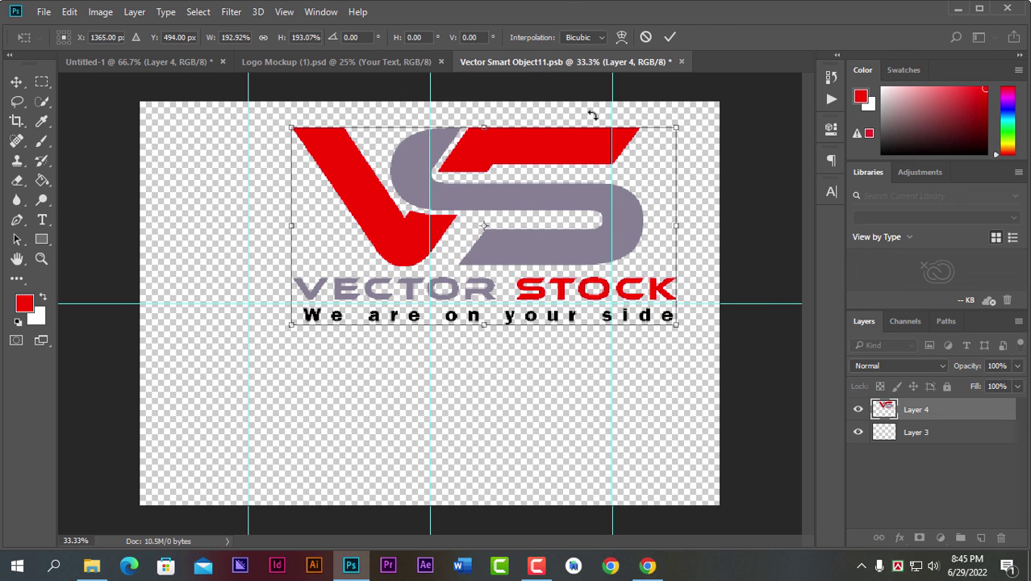
{"action": "left_click", "coordinate": [669, 38]}
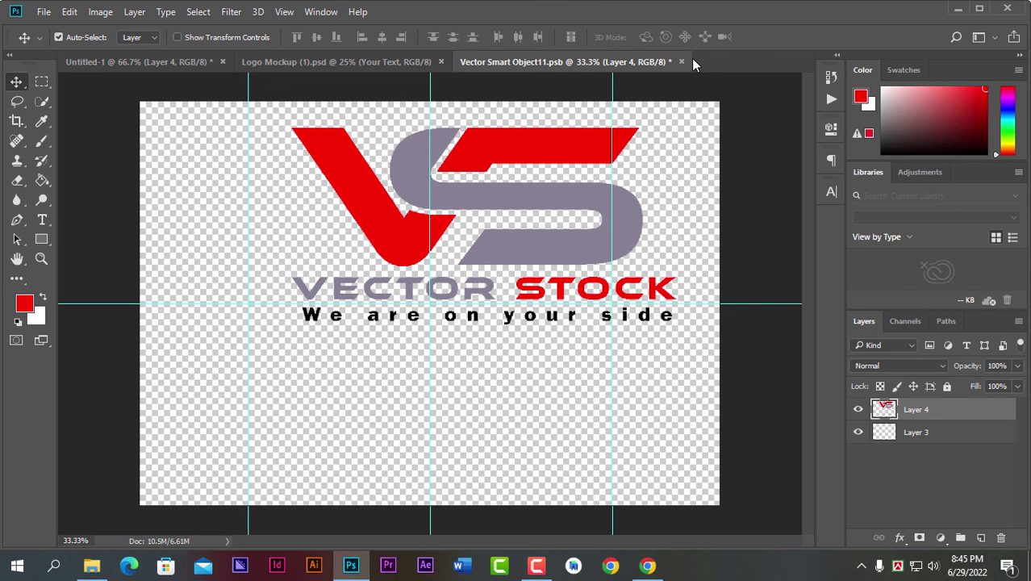
{"action": "left_click", "coordinate": [681, 61]}
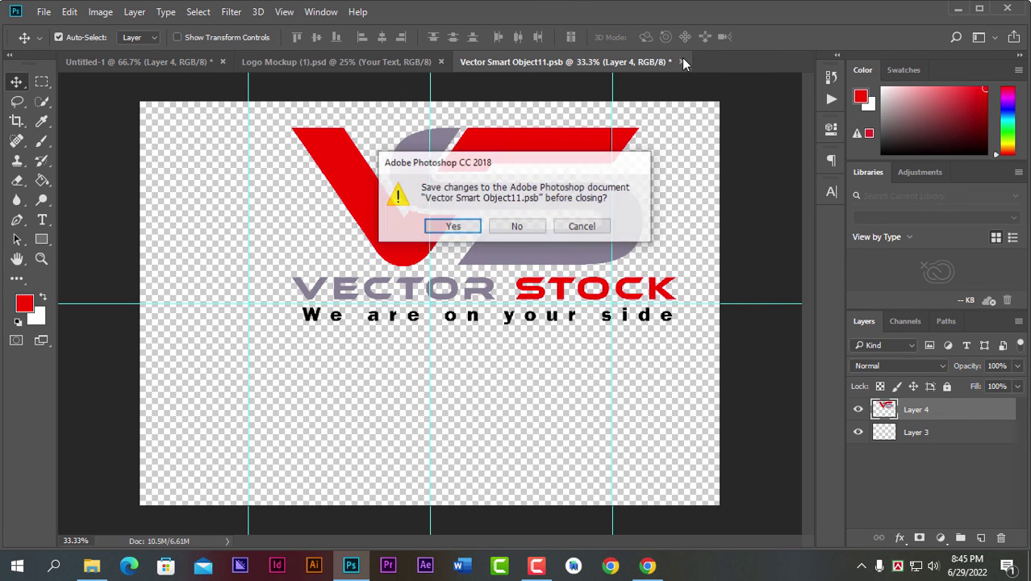
{"action": "left_click", "coordinate": [450, 226]}
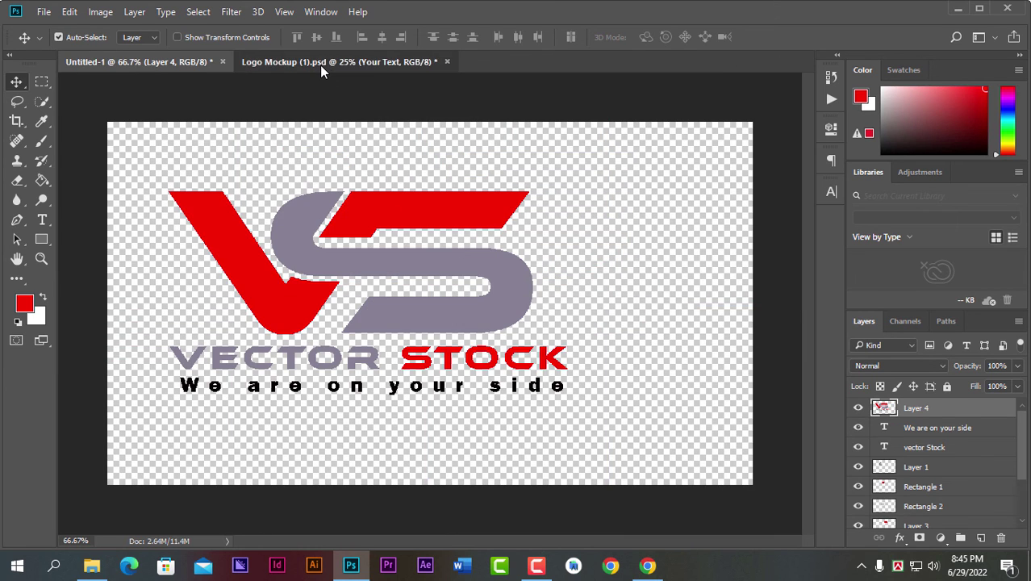
- In Logo Mockup (1).psd's Effects group, hide Layer 10, both Gradient Fills and the Color Fill
{"action": "left_click", "coordinate": [320, 65]}
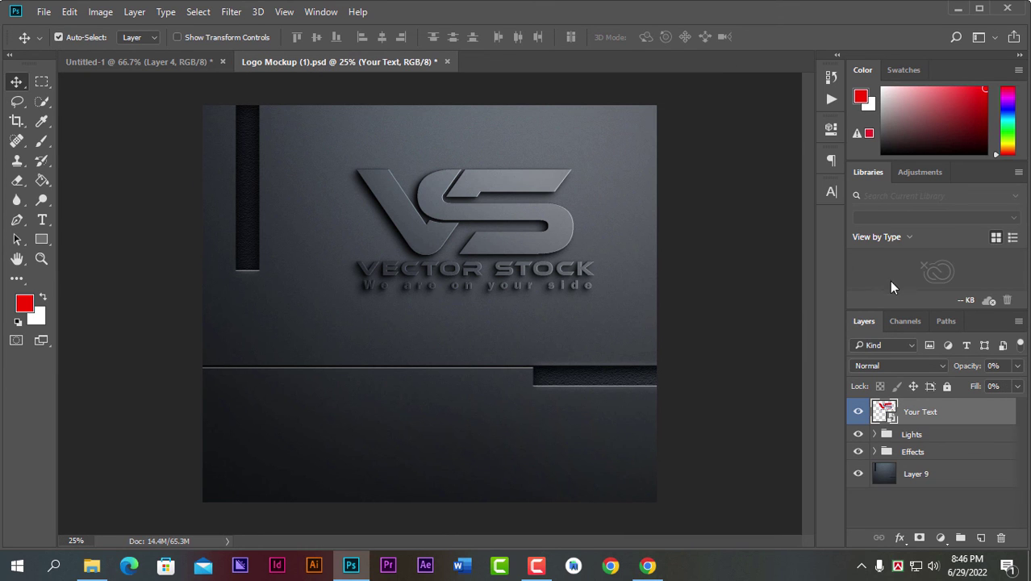
{"action": "left_click", "coordinate": [874, 452]}
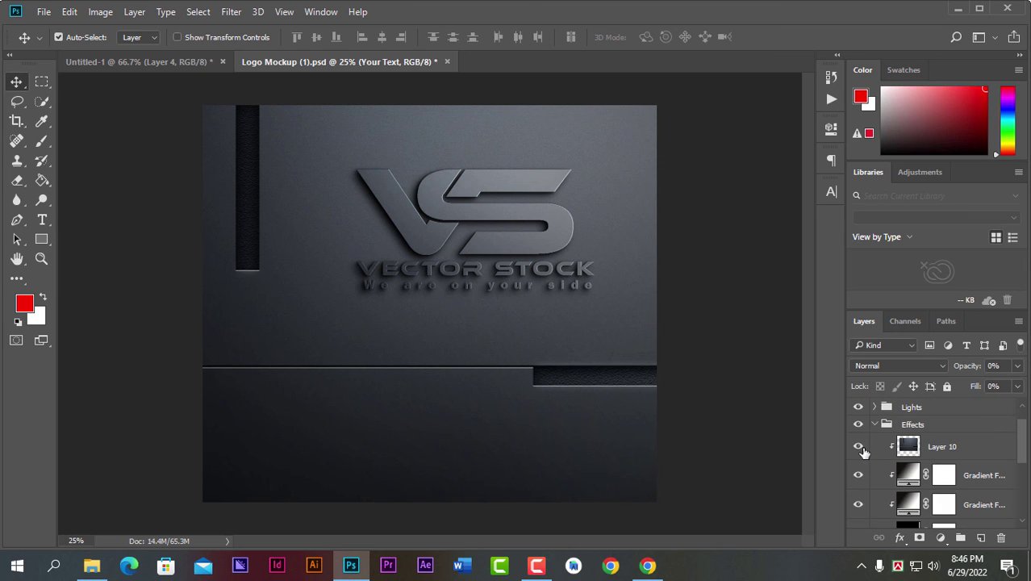
{"action": "left_click", "coordinate": [858, 446]}
{"action": "left_click", "coordinate": [858, 475]}
{"action": "left_click", "coordinate": [858, 505]}
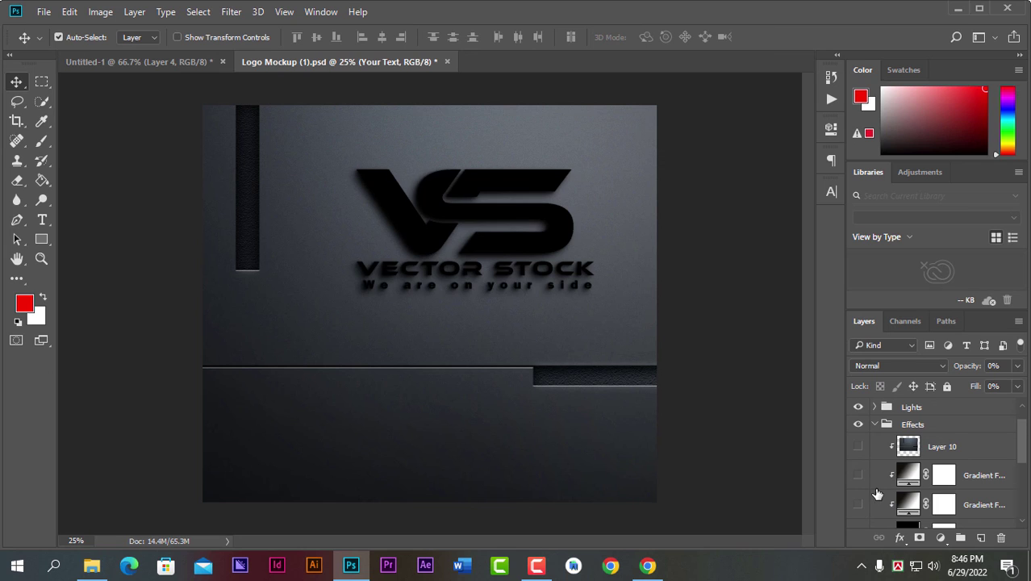
{"action": "scroll", "coordinate": [878, 494], "scroll_direction": "down", "scroll_amount": 1}
{"action": "left_click", "coordinate": [858, 507]}
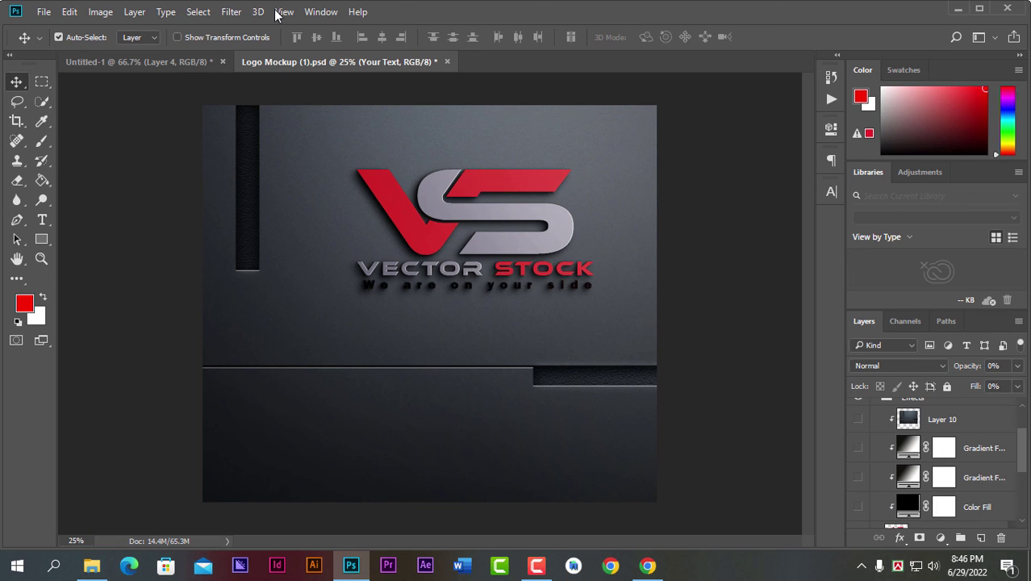